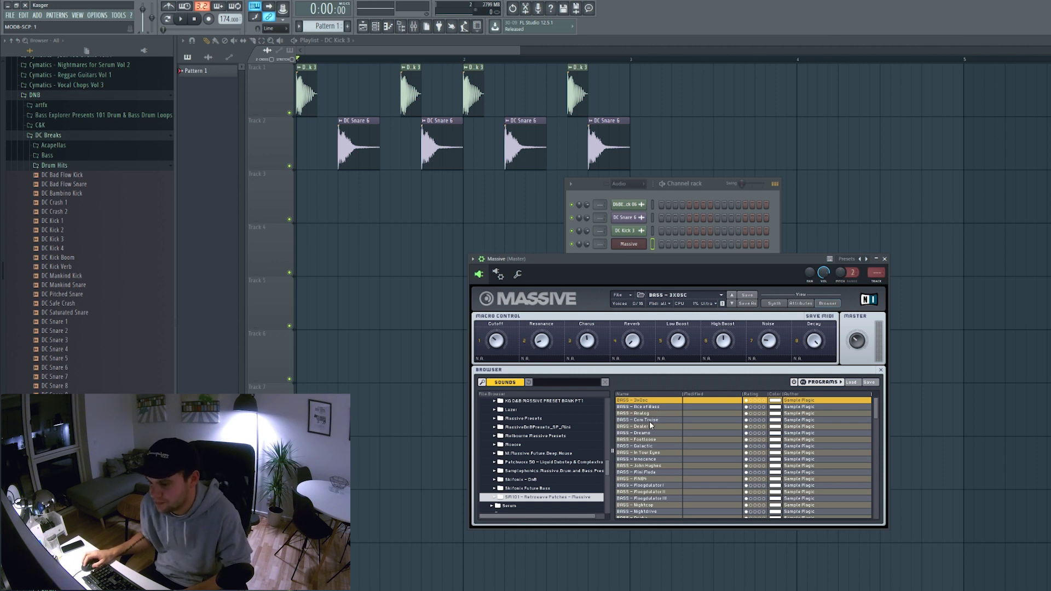
# Step: Audition the BASS - Com Truise preset in Massive, and load another Retrowave bass preset slightly further down the list
pyautogui.click(649, 420)
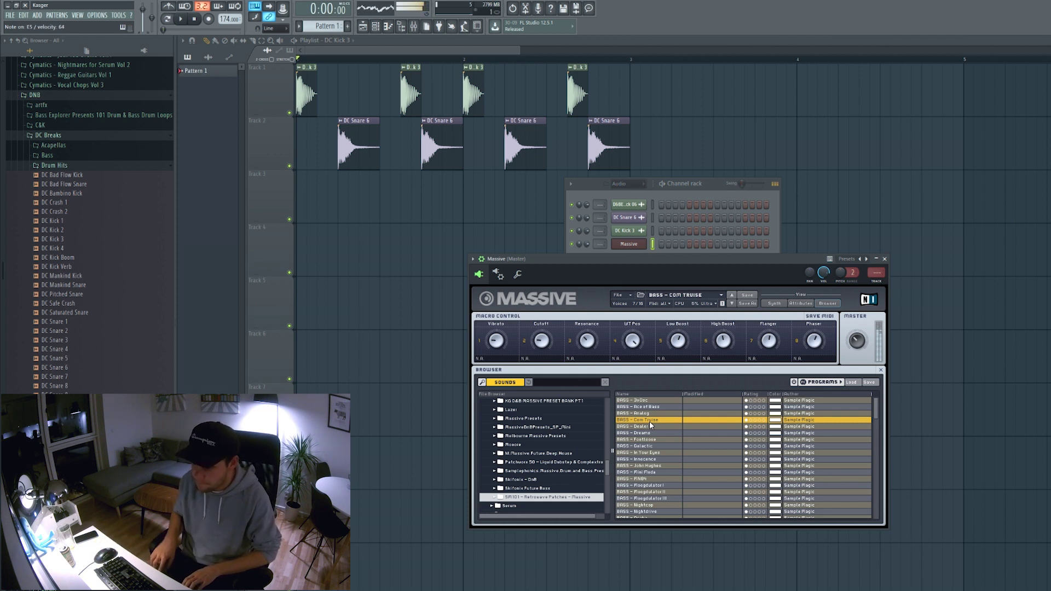
pyautogui.click(655, 440)
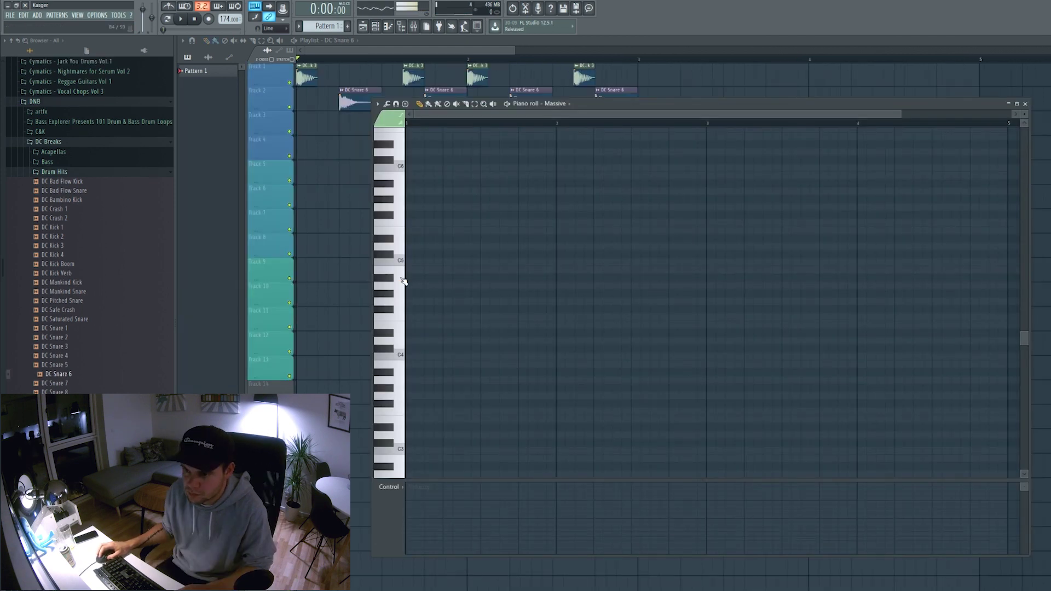
# Step: Write a rhythmic two-bar bassline of A4 notes for Massive in Pattern 1 and play it back with the drums
pyautogui.click(410, 286)
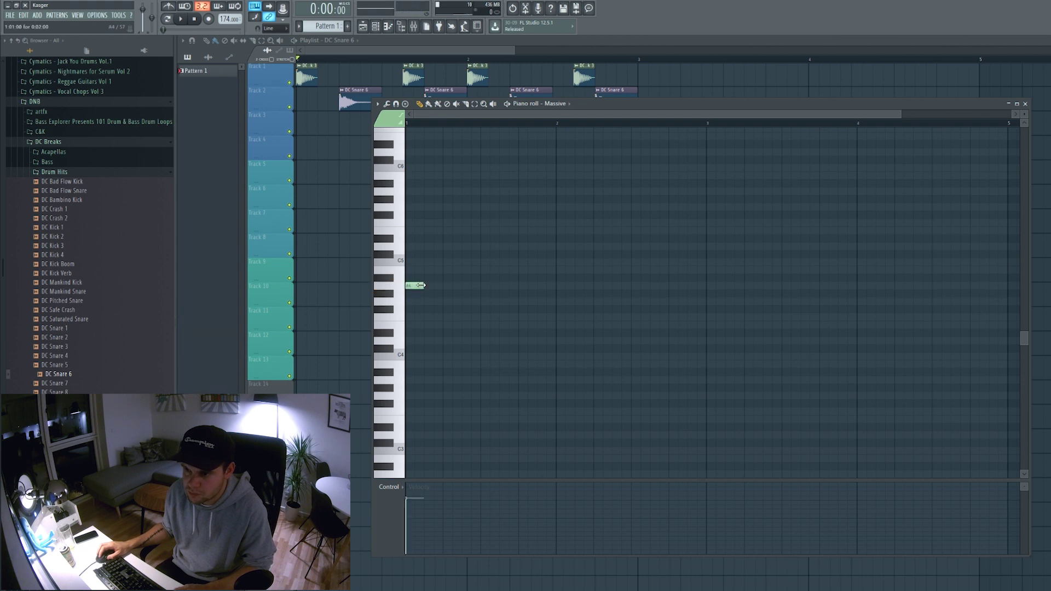
pyautogui.click(427, 285)
pyautogui.click(446, 286)
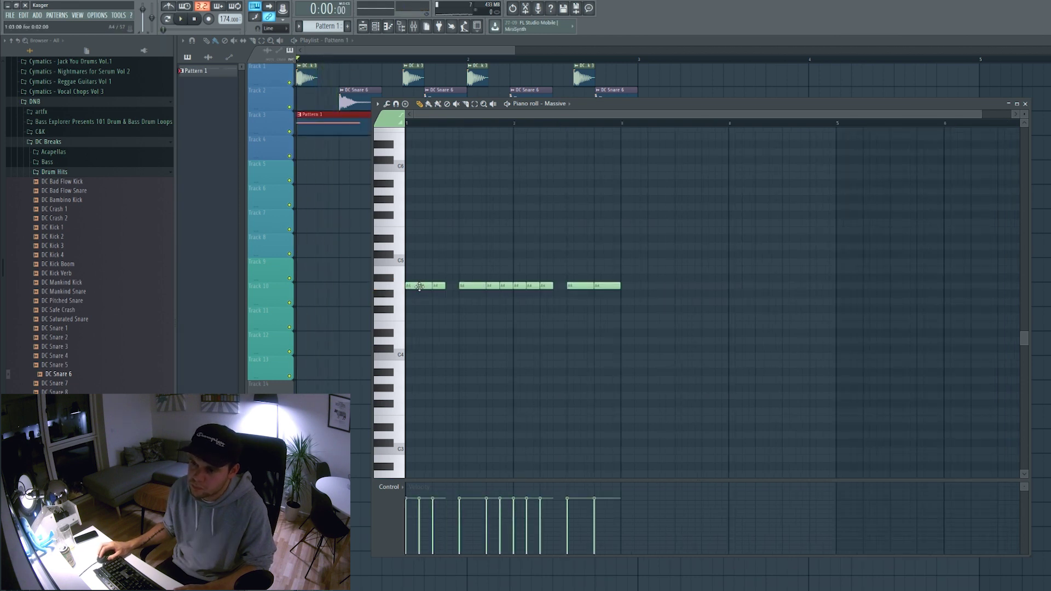
pyautogui.press('space')
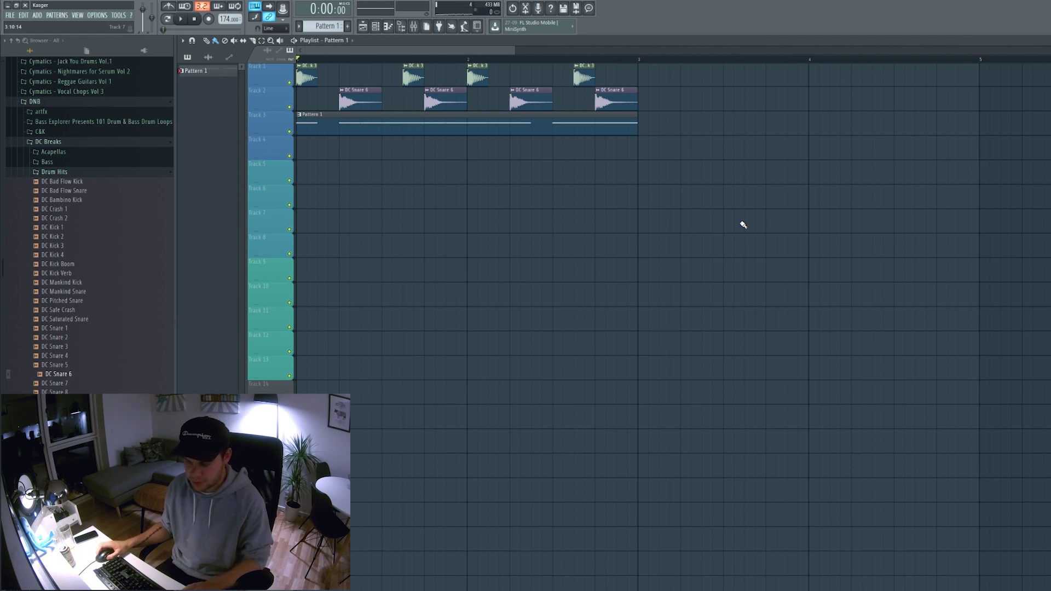
pyautogui.scroll(-2, 450, 265)
pyautogui.press('space')
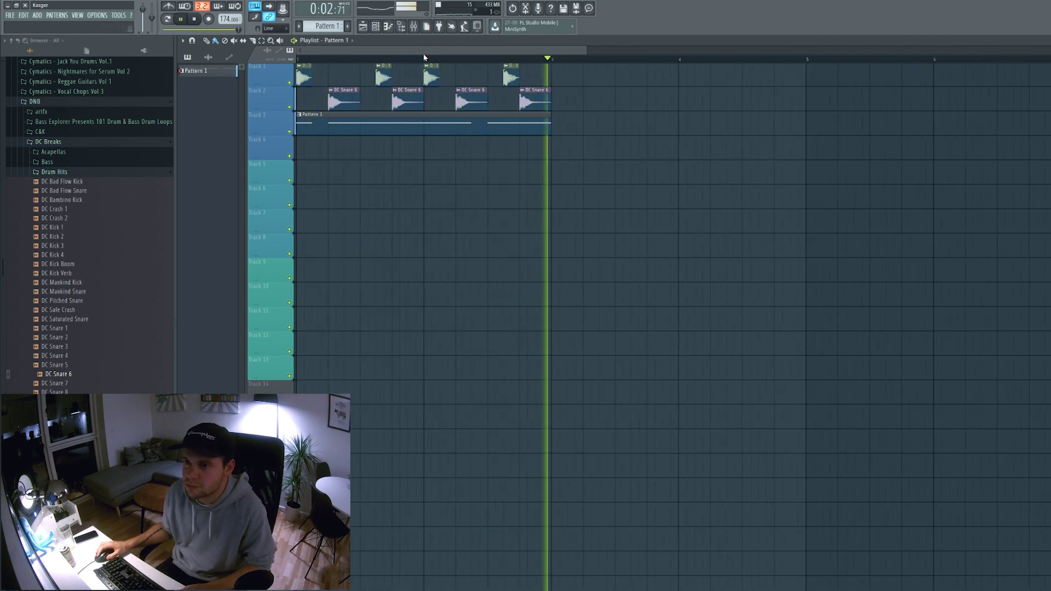
pyautogui.press('space')
# Step: Open the mixer and route the Bassline insert to the Sidechain Soft track
pyautogui.press('F9')
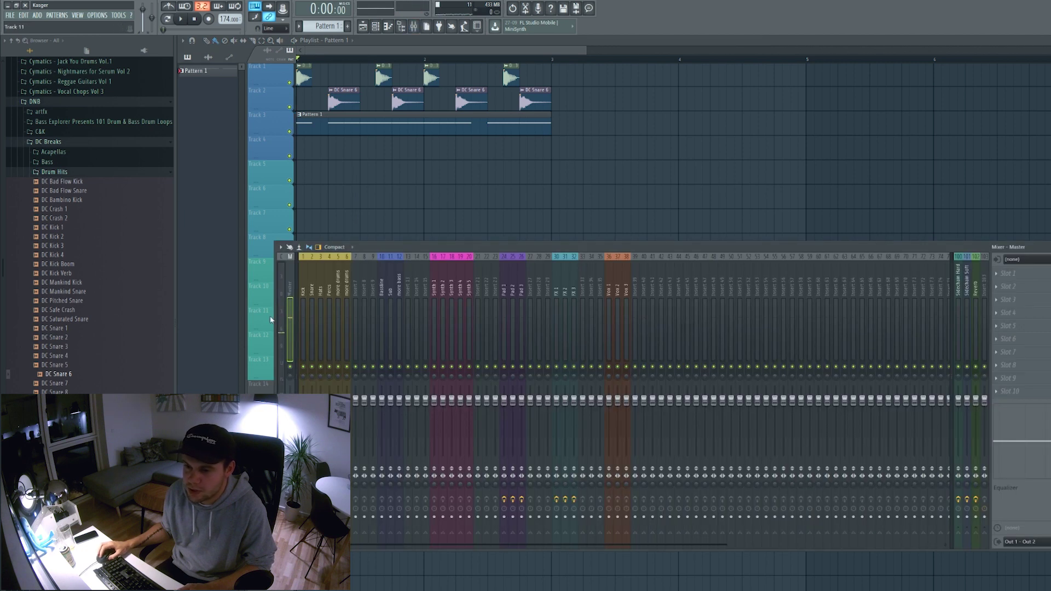
pyautogui.click(374, 28)
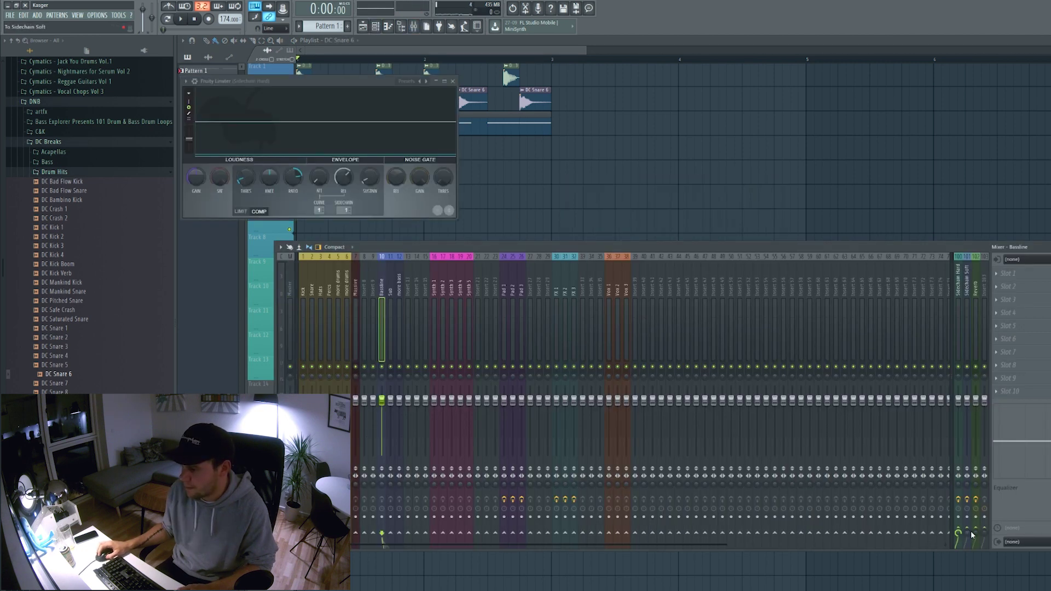
pyautogui.click(967, 534)
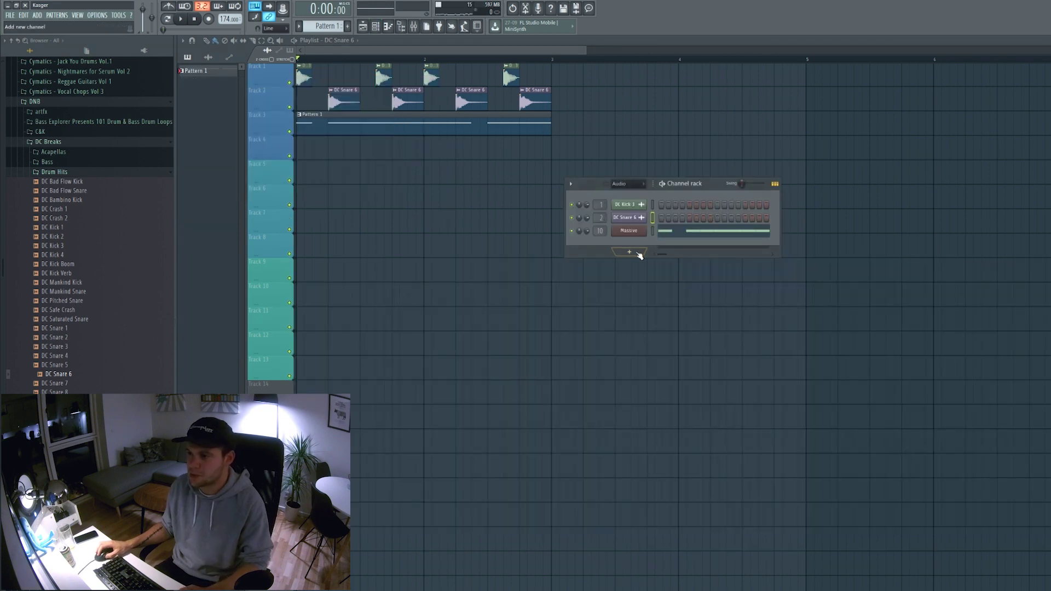
# Step: Add a second Massive instance and load the SYNTH - Fat Jump preset
pyautogui.click(639, 254)
pyautogui.click(635, 304)
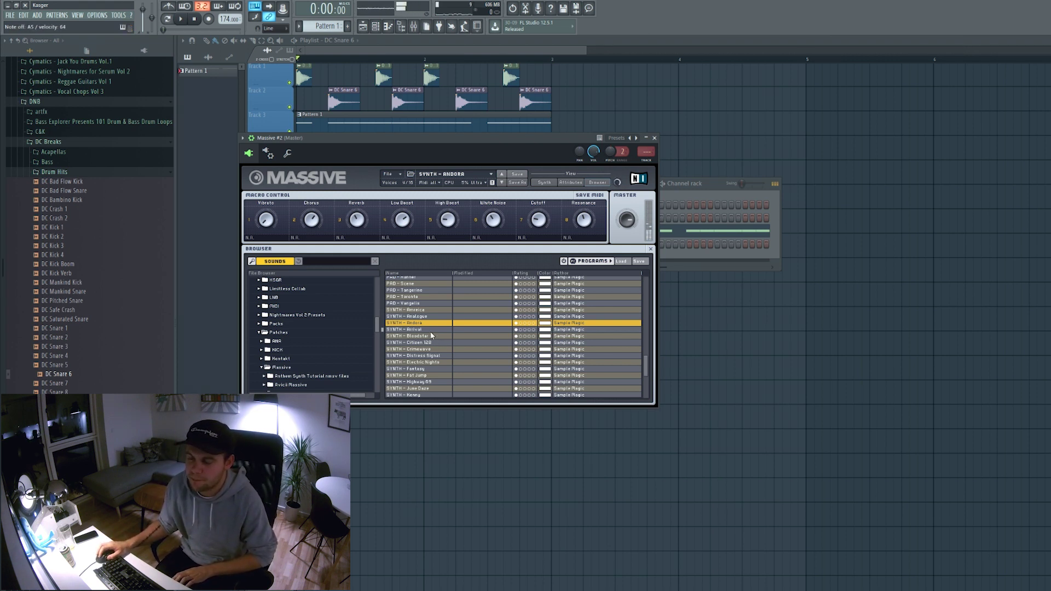
pyautogui.scroll(-1, 438, 351)
pyautogui.click(439, 359)
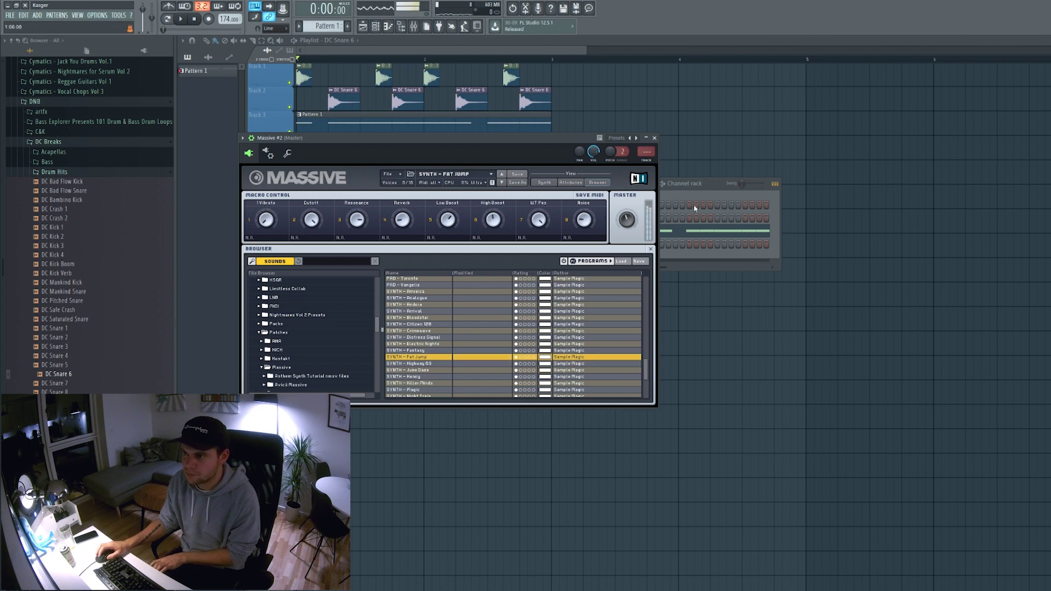
# Step: Create Pattern 2 for the second Massive and transpose its opening chord down to C6, E6 and A6
pyautogui.click(707, 192)
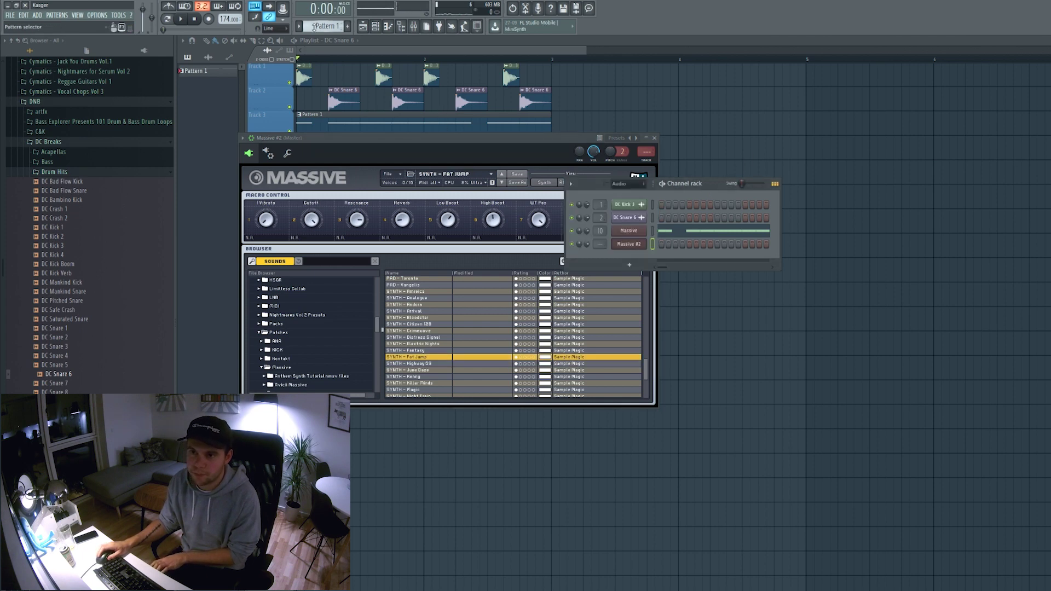
pyautogui.press('F4')
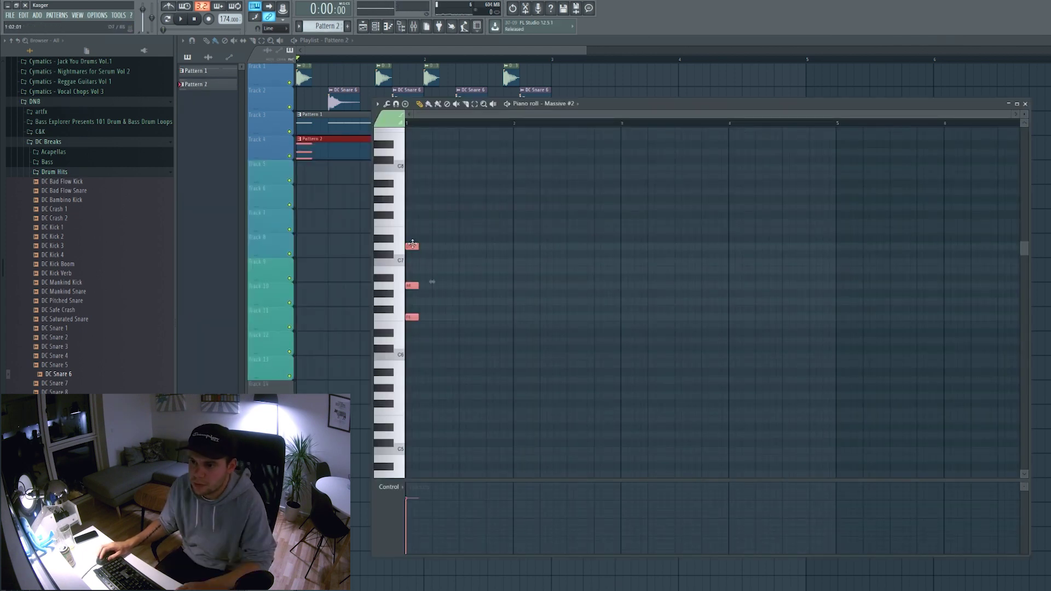
pyautogui.moveTo(413, 245); pyautogui.dragTo(414, 284)
pyautogui.press('space')
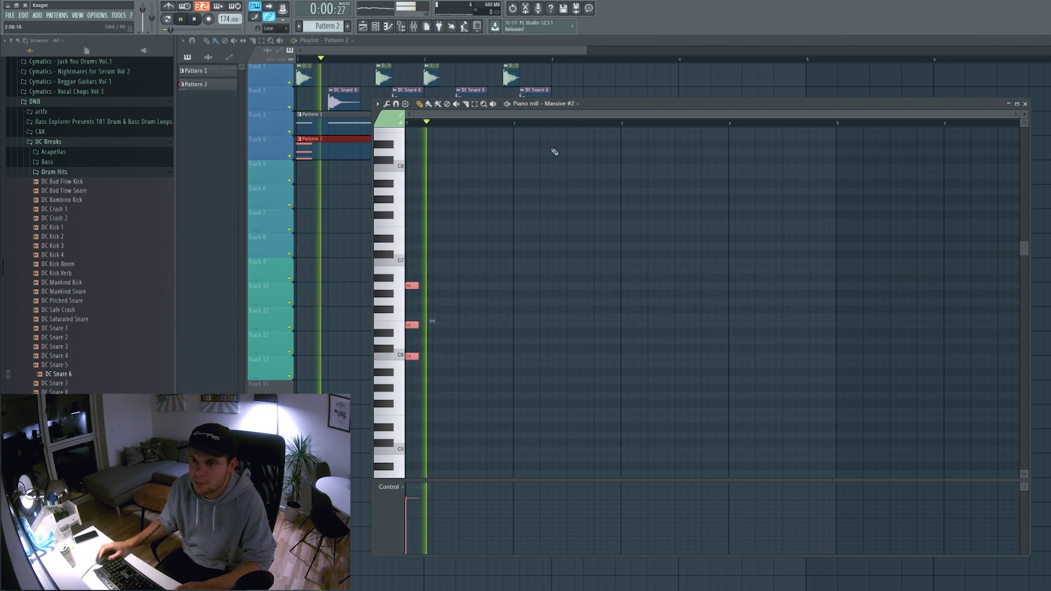
pyautogui.press('space')
# Step: Lengthen the opening chord to one beat, copy it to the last beat of bar 2, and play it back
pyautogui.moveTo(418, 355); pyautogui.dragTo(431, 355)
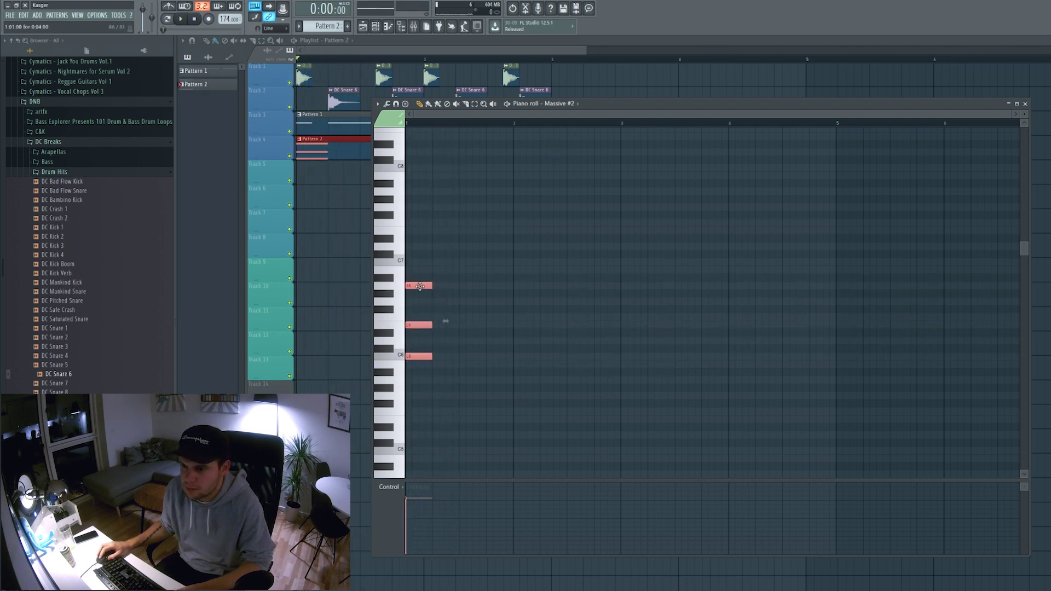
pyautogui.keyDown('shift'); pyautogui.moveTo(420, 286); pyautogui.dragTo(608, 290); pyautogui.keyUp('shift')
pyautogui.click(685, 301)
pyautogui.rightClick(694, 303)
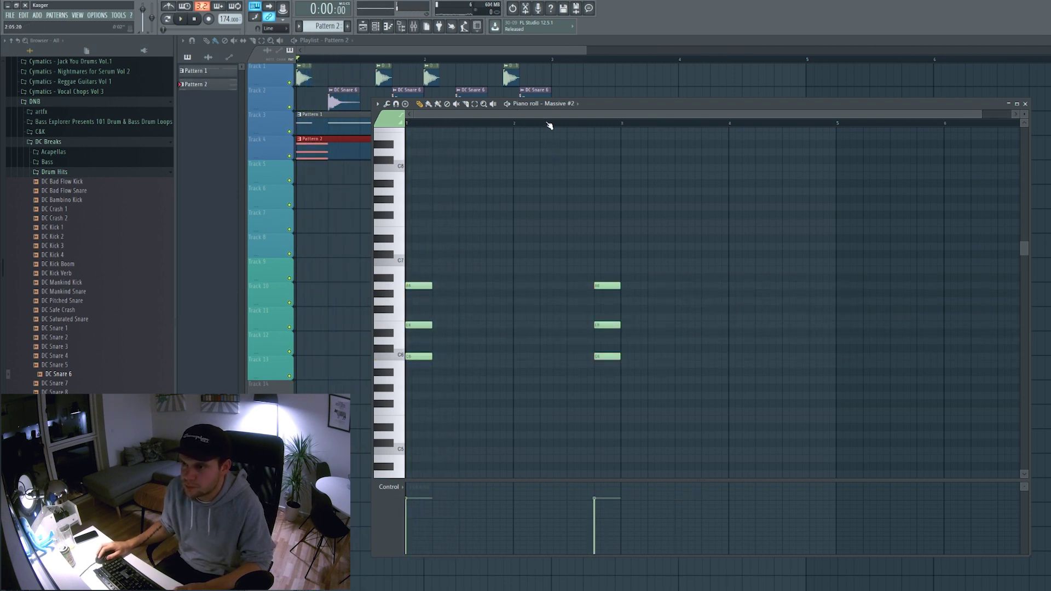
pyautogui.press('space')
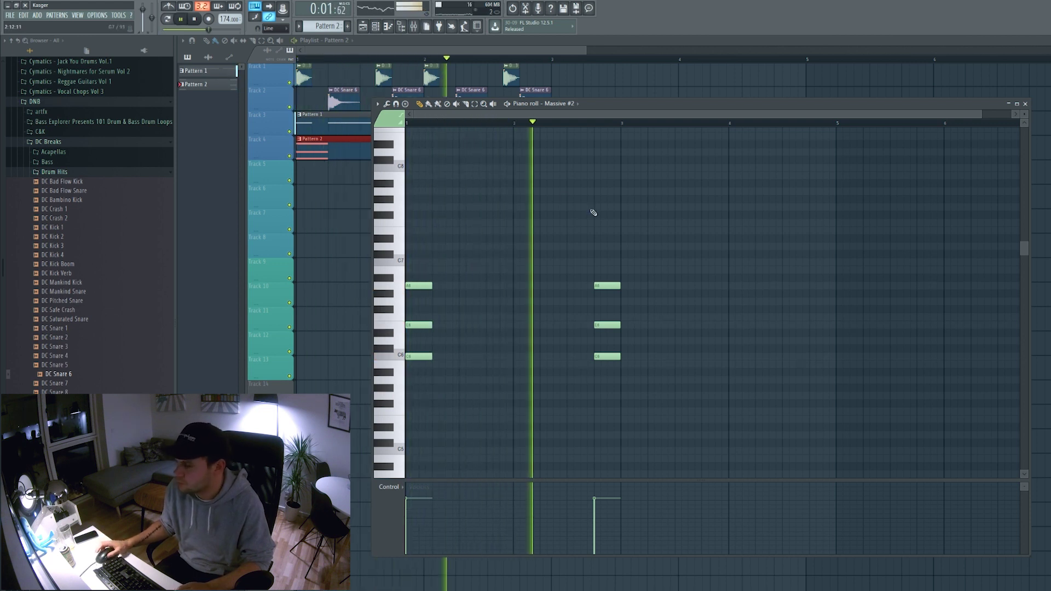
pyautogui.press('space')
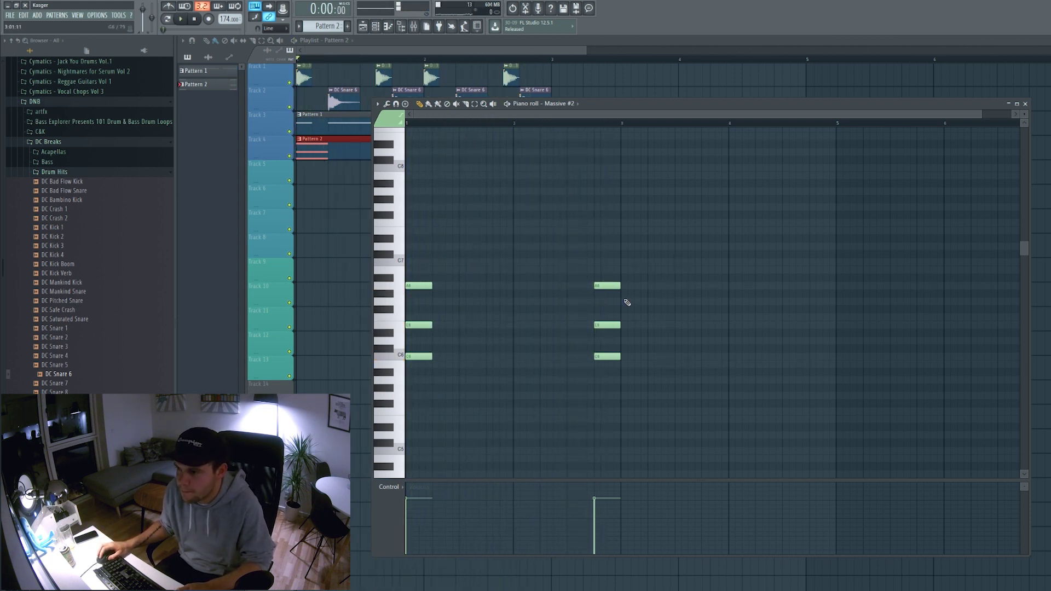
# Step: Add a one-beat chord of G5, D6 and G6 at the start of bar 3 and play it back
pyautogui.click(611, 286)
pyautogui.click(634, 301)
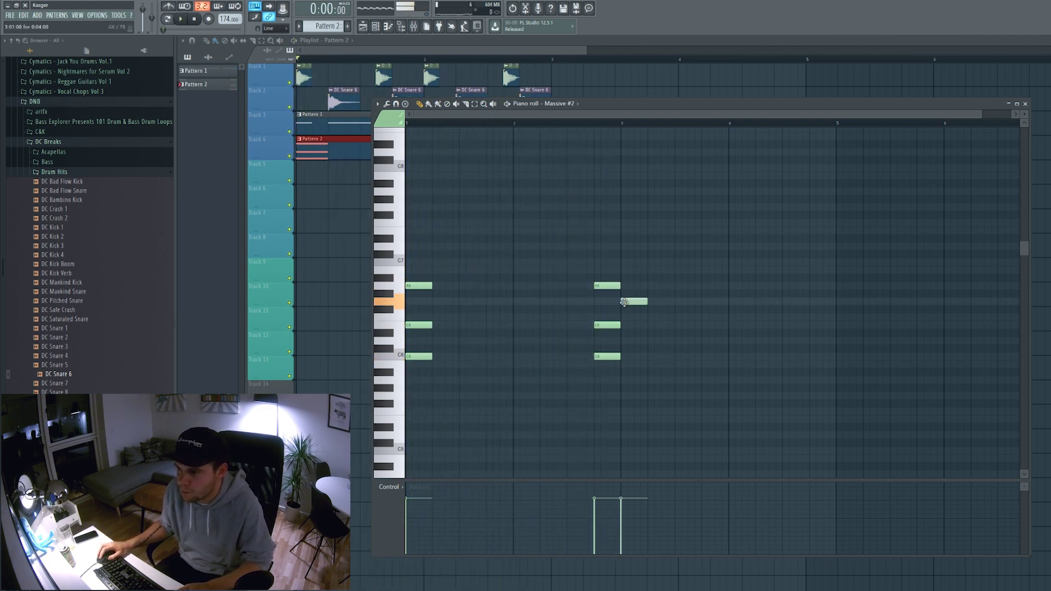
pyautogui.click(627, 396)
pyautogui.click(627, 341)
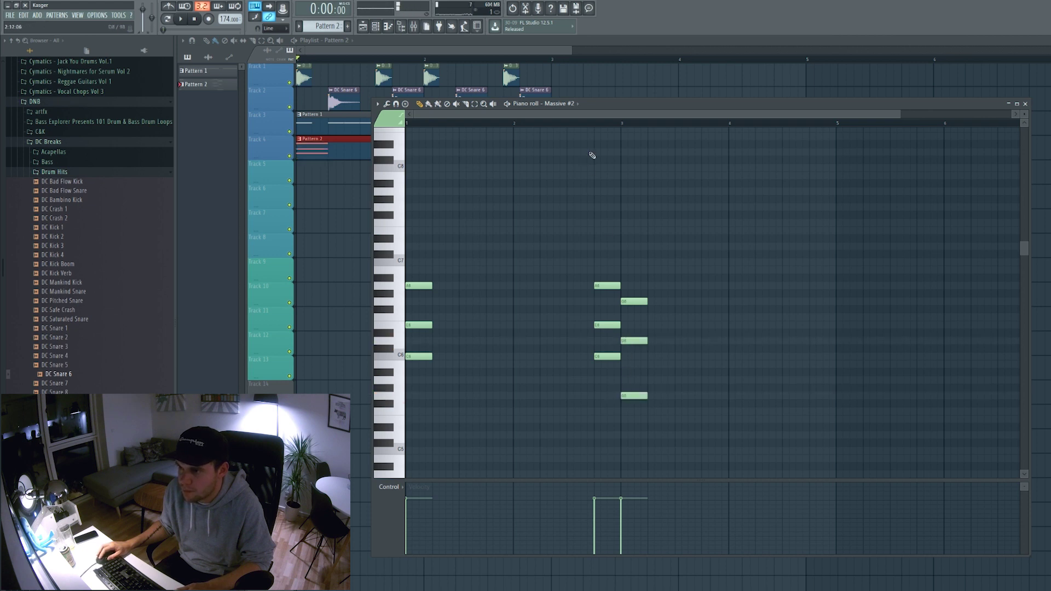
pyautogui.press('space')
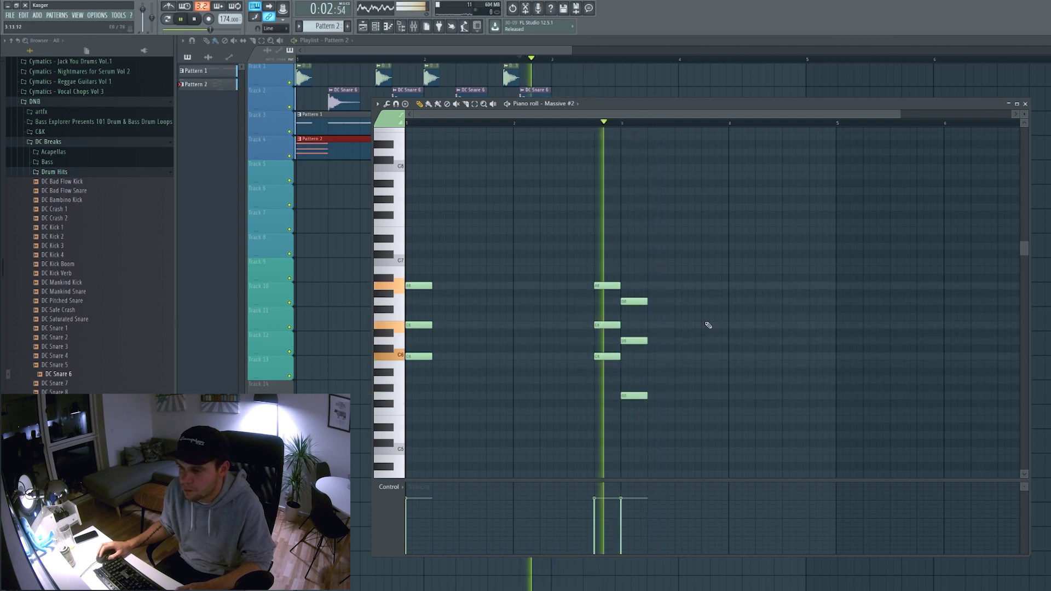
pyautogui.press('space')
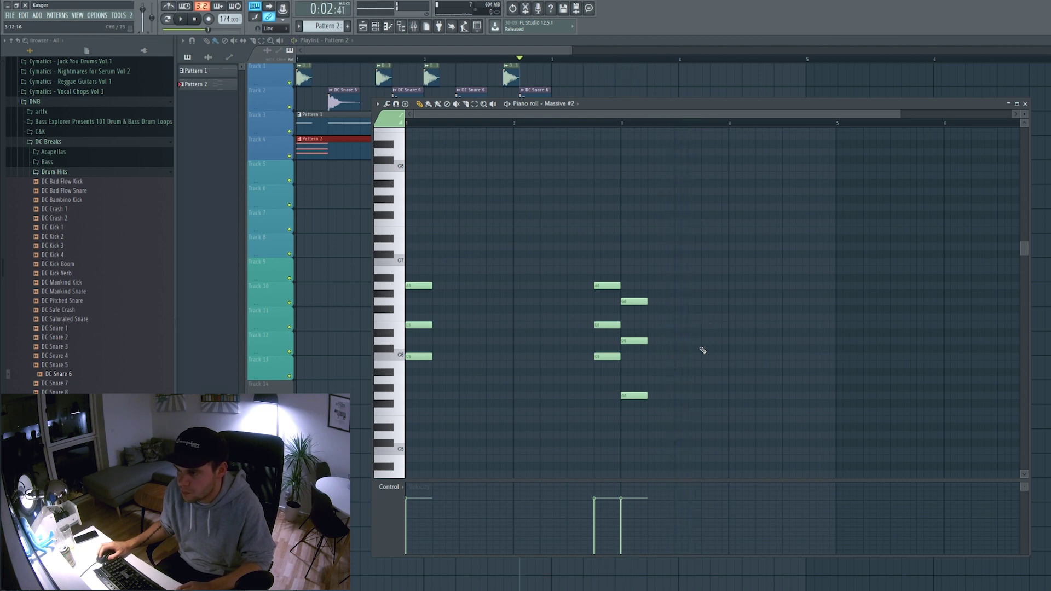
# Step: Add a one-beat chord of A5, D6 and E6 on the last beat of bar 3 and play it back
pyautogui.click(707, 324)
pyautogui.click(706, 341)
pyautogui.click(706, 380)
pyautogui.press('space')
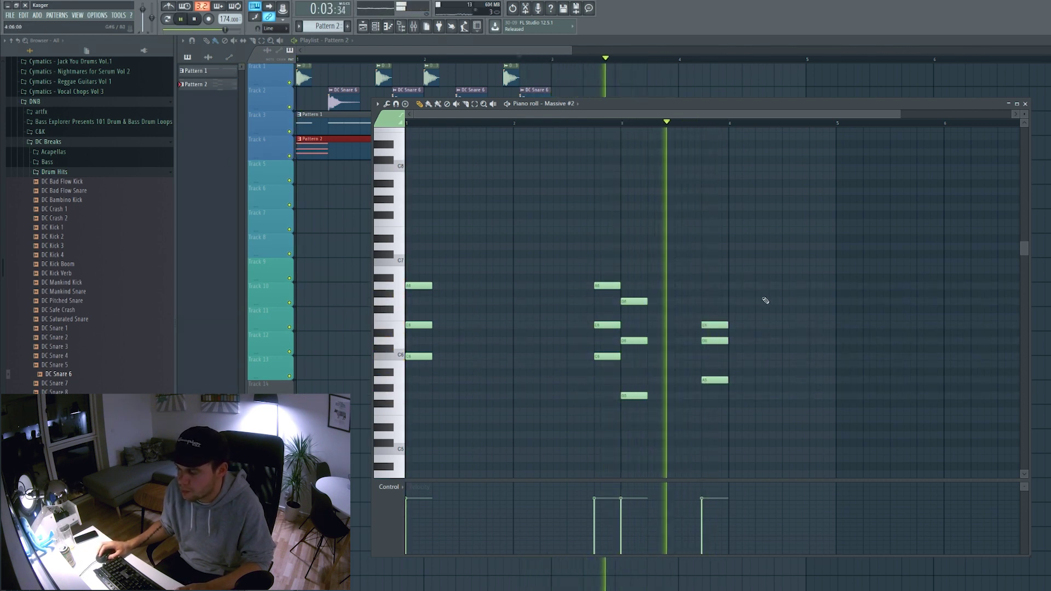
pyautogui.press('space')
# Step: Add a one-beat chord of A5, E6 and G6 in bar 4, shift it to the second beat, and play it back
pyautogui.click(732, 303)
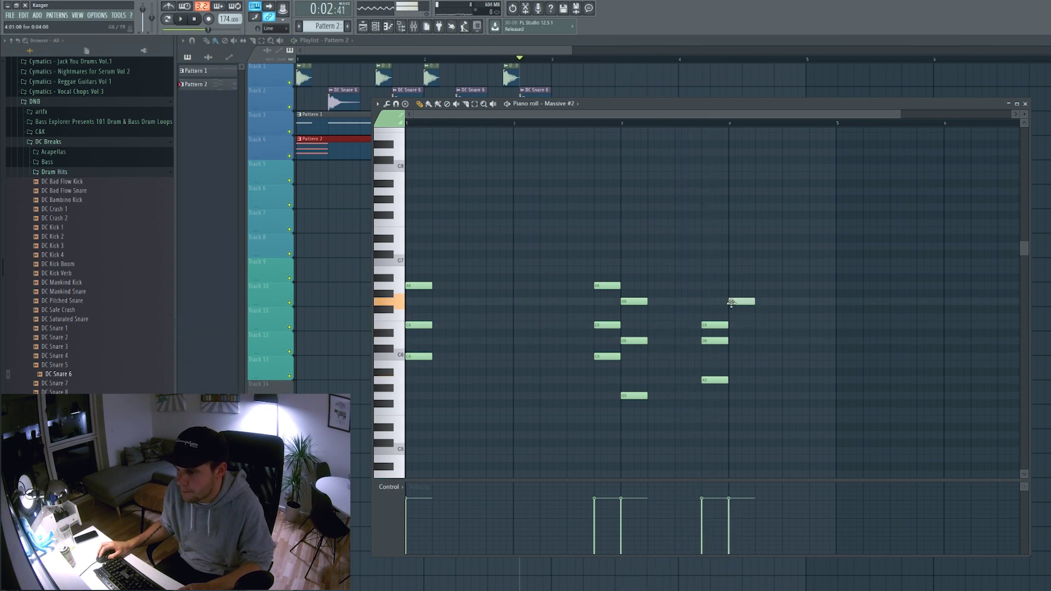
pyautogui.rightClick(732, 304)
pyautogui.click(732, 302)
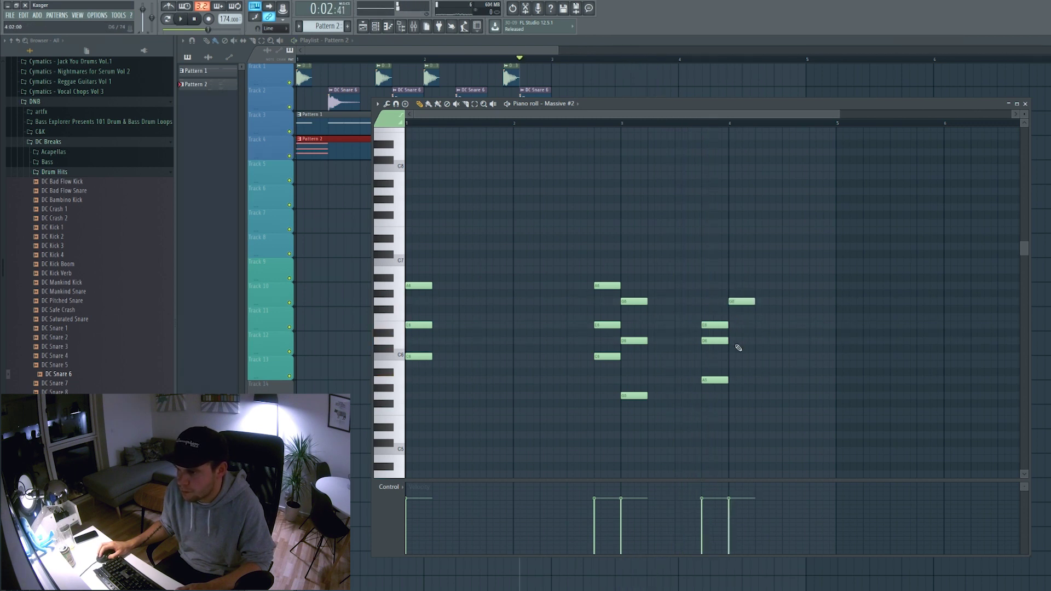
pyautogui.click(733, 325)
pyautogui.click(736, 381)
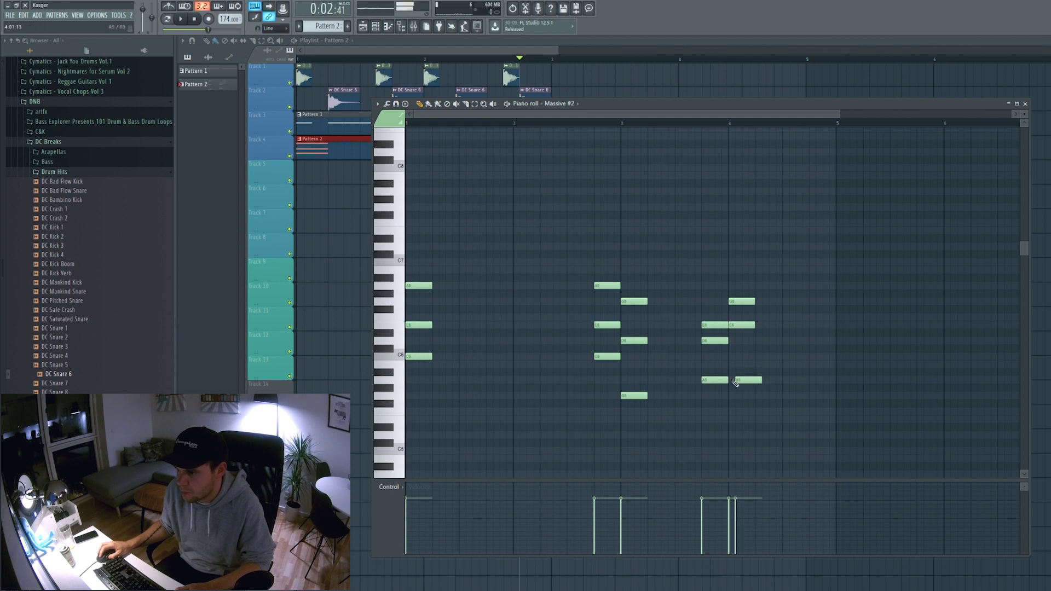
pyautogui.moveTo(752, 382); pyautogui.dragTo(745, 382)
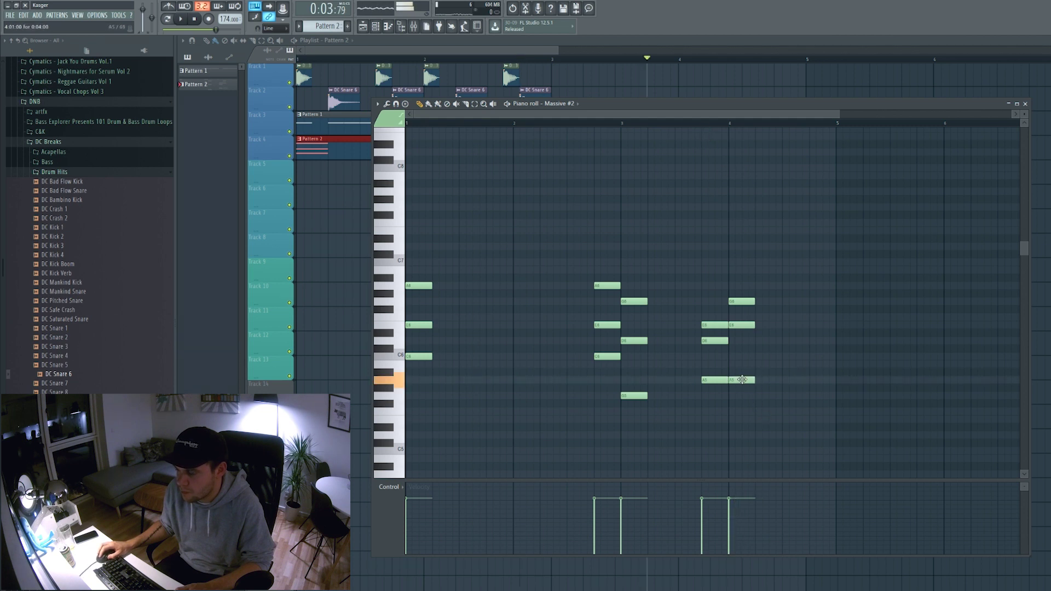
pyautogui.moveTo(771, 275); pyautogui.dragTo(772, 382)
pyautogui.press('space')
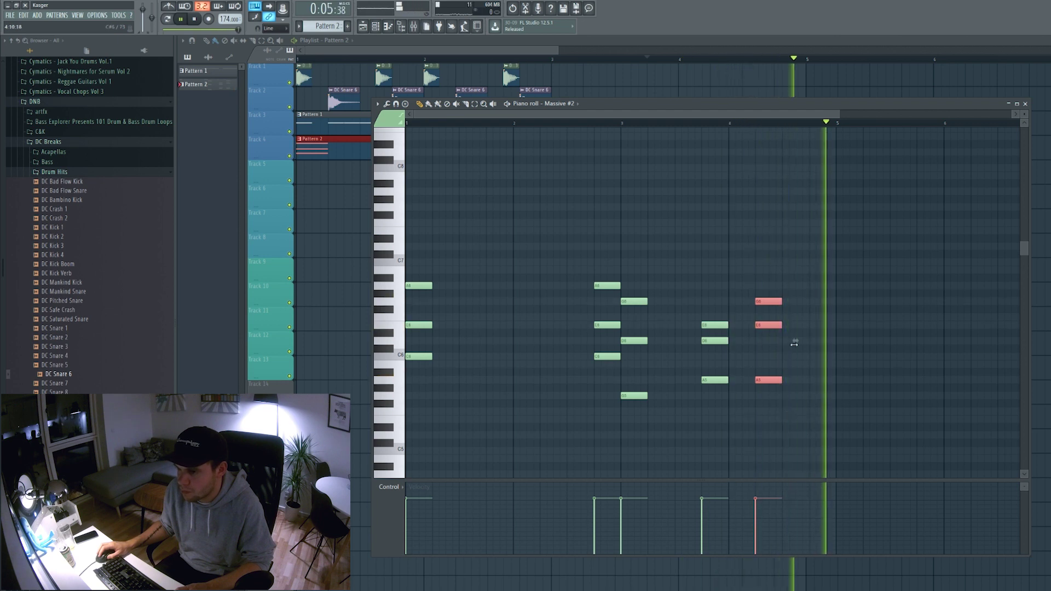
pyautogui.press('space')
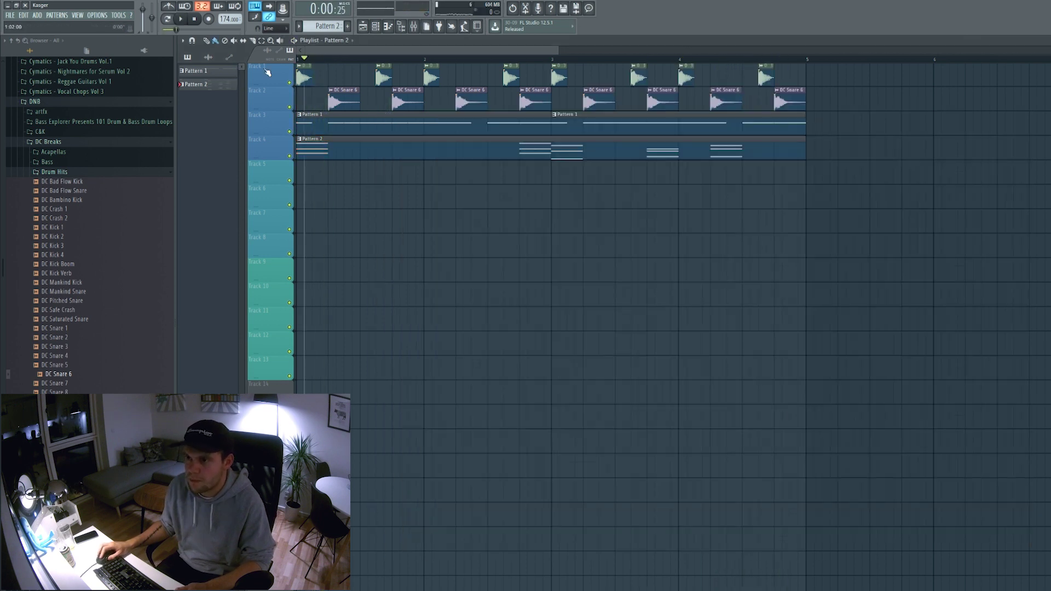
# Step: Play the four-bar playlist arrangement and duplicate all its clips into bars 5 to 8
pyautogui.press('space')
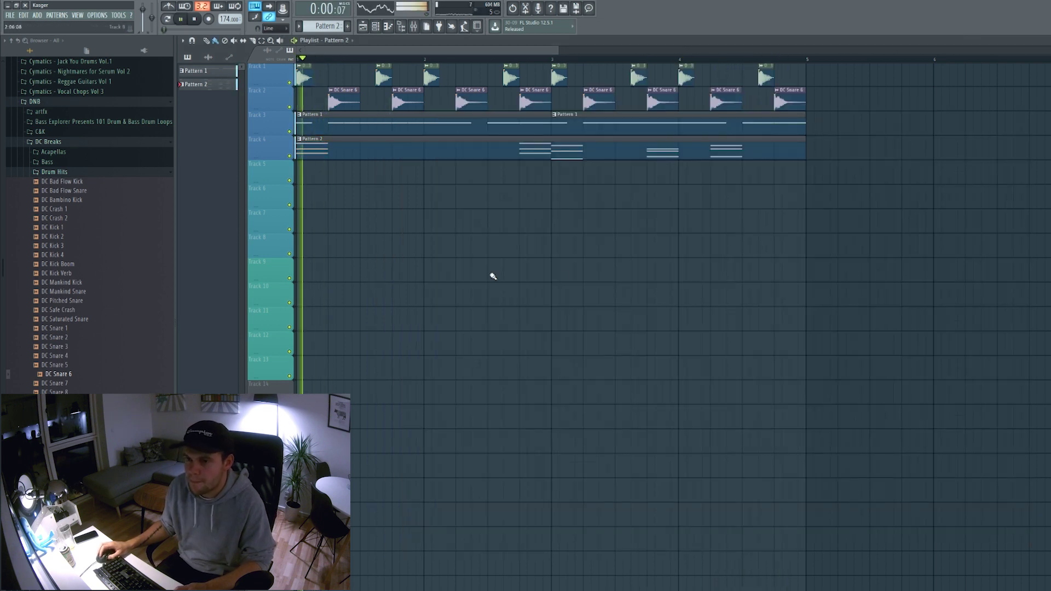
pyautogui.scroll(-4, 490, 274)
pyautogui.hotkey('ctrl', 'a')
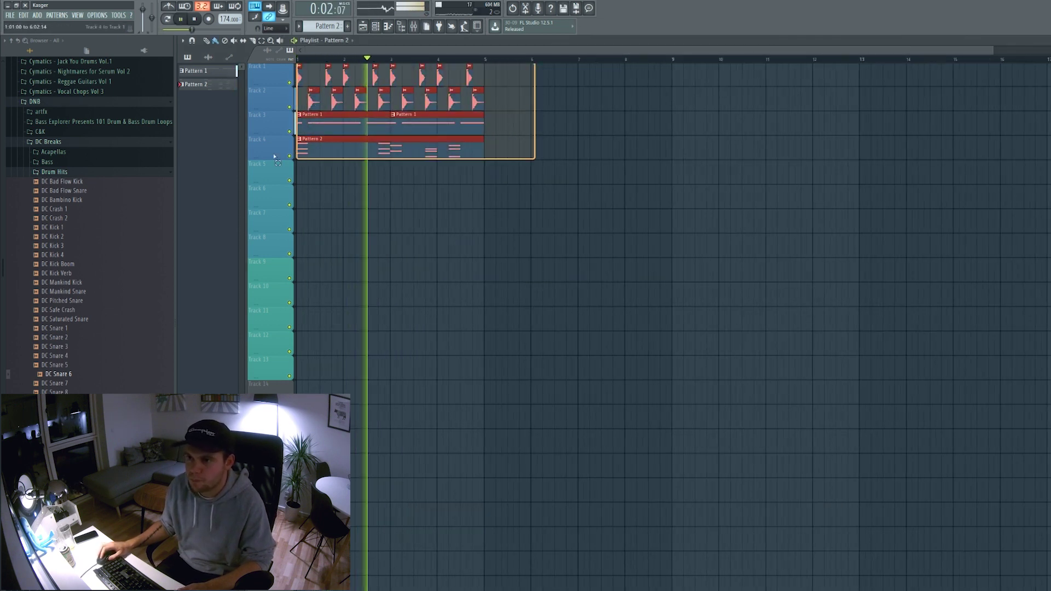
pyautogui.hotkey('ctrl', 'b')
pyautogui.press('space')
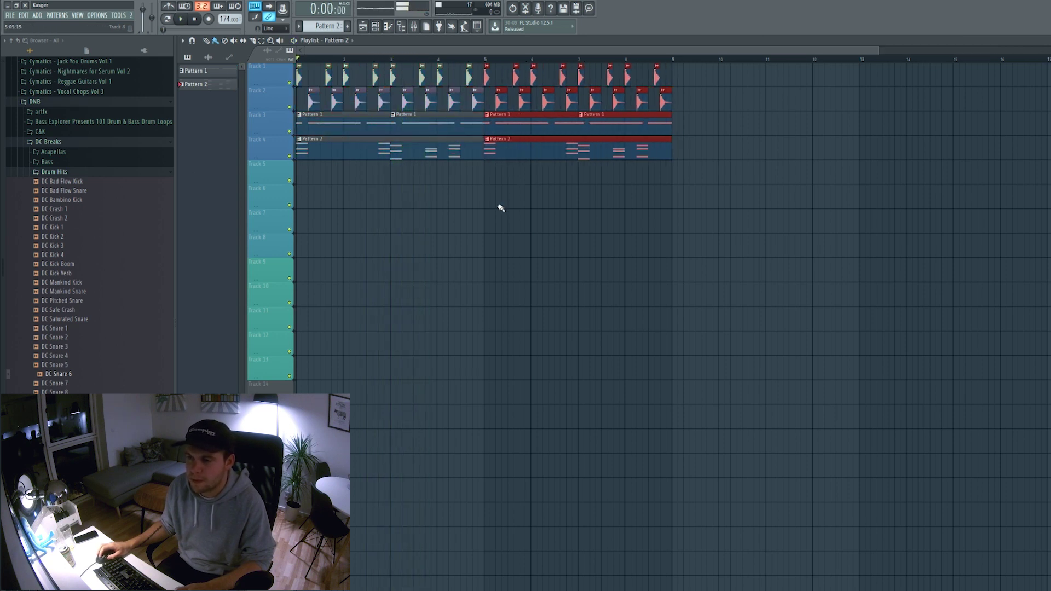
pyautogui.click(499, 206)
pyautogui.press('space')
pyautogui.rightClick(523, 200)
pyautogui.press('space')
# Step: Clone the Pattern 1 bassline into a new pattern, transpose all its notes down to G4, and play it back
pyautogui.doubleClick(400, 128)
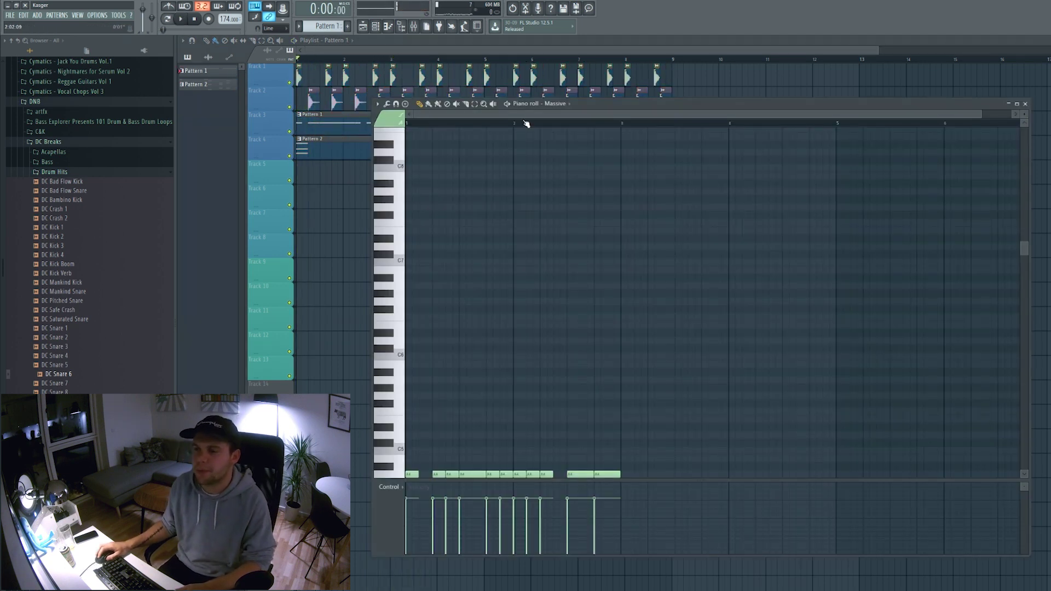
pyautogui.scroll(-5, 481, 222)
pyautogui.hotkey('ctrl', 'shift', 'c')
pyautogui.hotkey('ctrl', 'a')
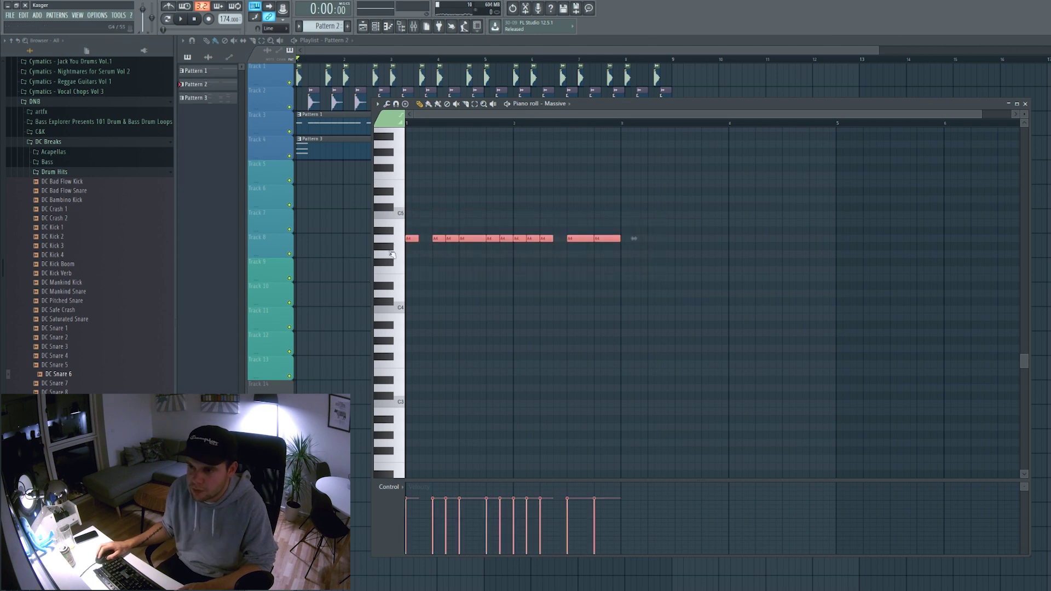
pyautogui.moveTo(408, 237); pyautogui.dragTo(408, 252)
pyautogui.press('space')
pyautogui.hotkey('ctrl', 'd')
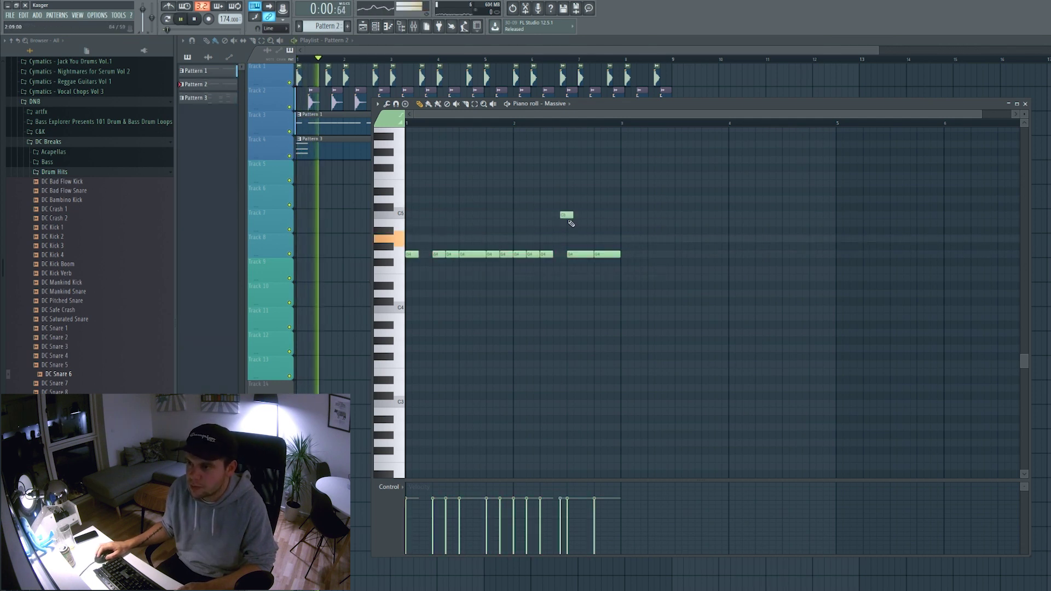
# Step: Try transposing all the Pattern 1 bassline notes down from A4 to D4 and play the arrangement
pyautogui.moveTo(741, 103); pyautogui.dragTo(738, 167)
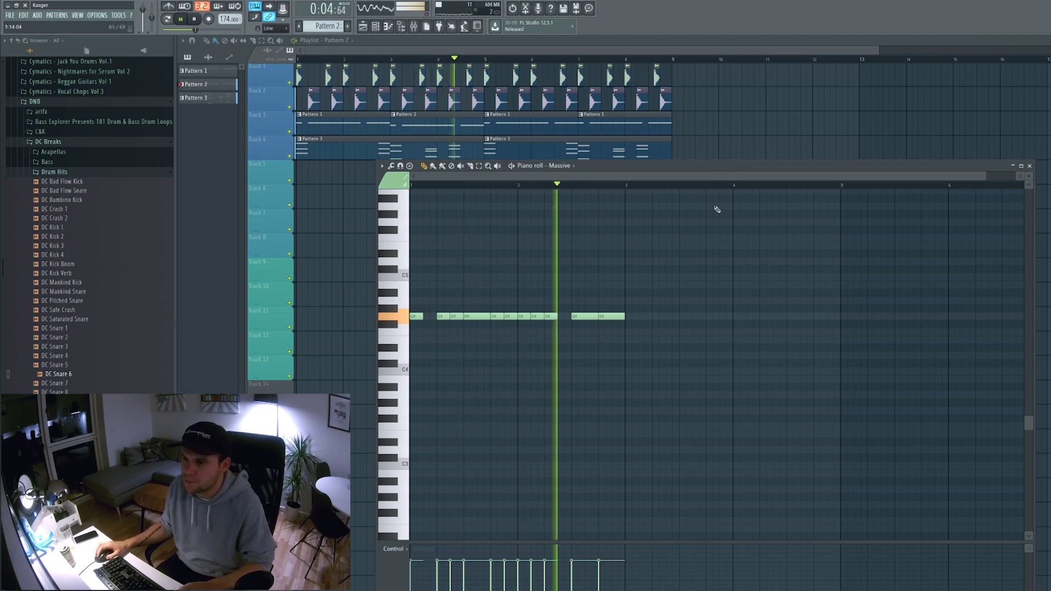
pyautogui.press('space')
pyautogui.doubleClick(638, 125)
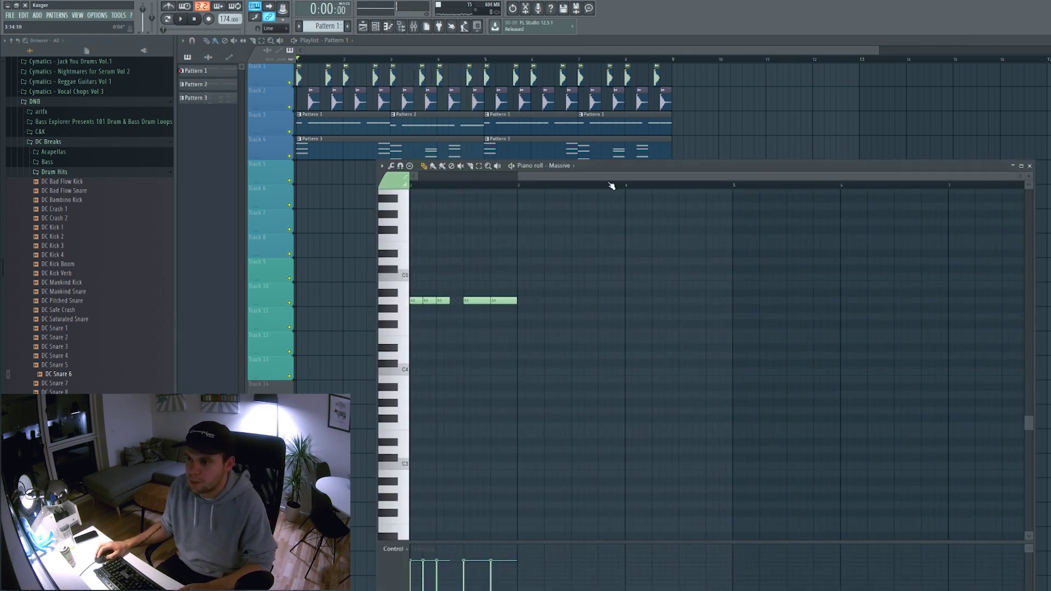
pyautogui.hscroll(-2, 646, 230)
pyautogui.hotkey('ctrl', 'a')
pyautogui.moveTo(417, 302); pyautogui.dragTo(416, 356)
pyautogui.press('space')
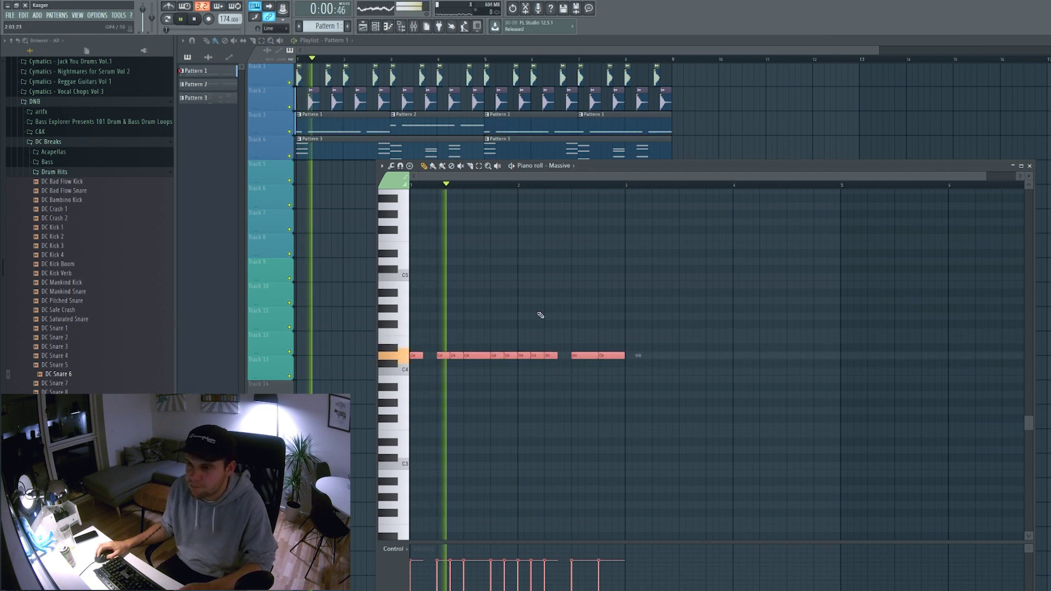
# Step: Stop playback and undo the transposition of the Pattern 1 notes
pyautogui.press('space')
pyautogui.hotkey('ctrl', 'alt', 'z')
pyautogui.hotkey('ctrl', 'alt', 'z')
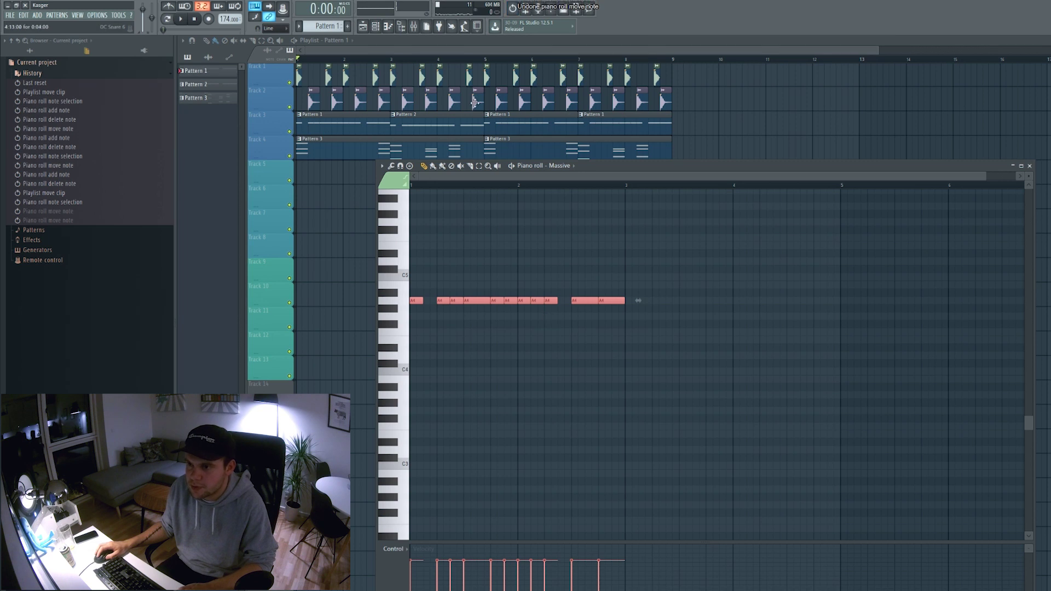
# Step: Make the bassline clip at bar 5 a unique pattern, transpose all its notes down to D4, and play it back
pyautogui.click(487, 115)
pyautogui.click(515, 141)
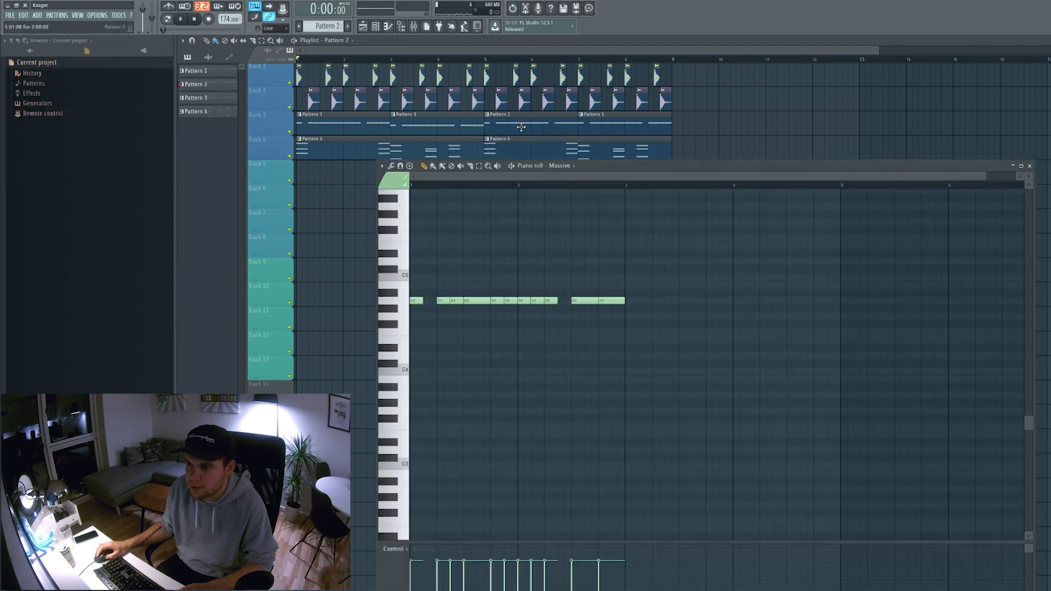
pyautogui.moveTo(721, 274); pyautogui.dragTo(416, 357)
pyautogui.press('space')
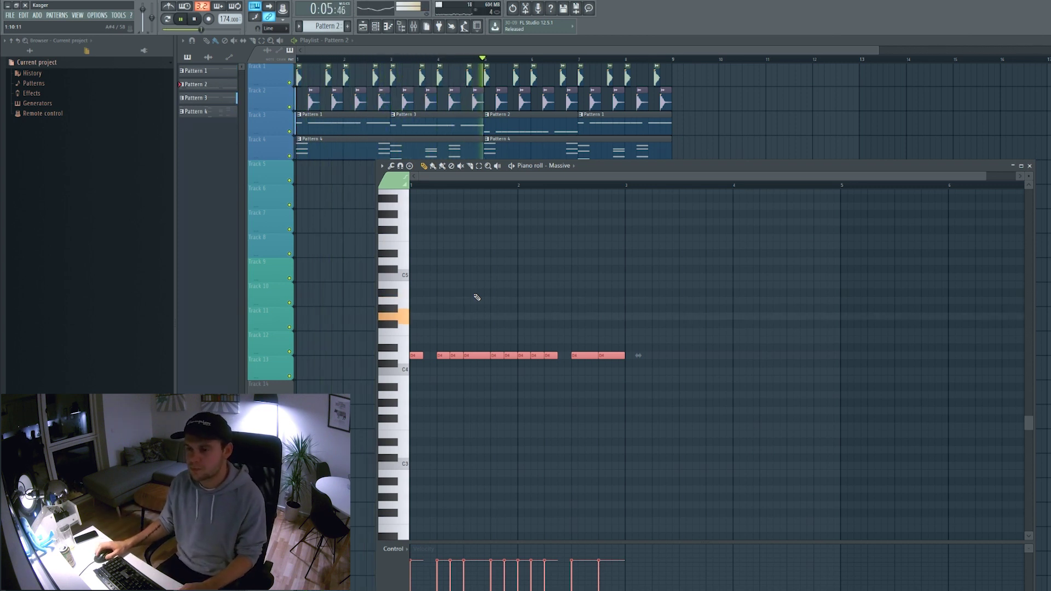
pyautogui.press('space')
# Step: Play the synth chords on Track 4 in solo
pyautogui.press('F7')
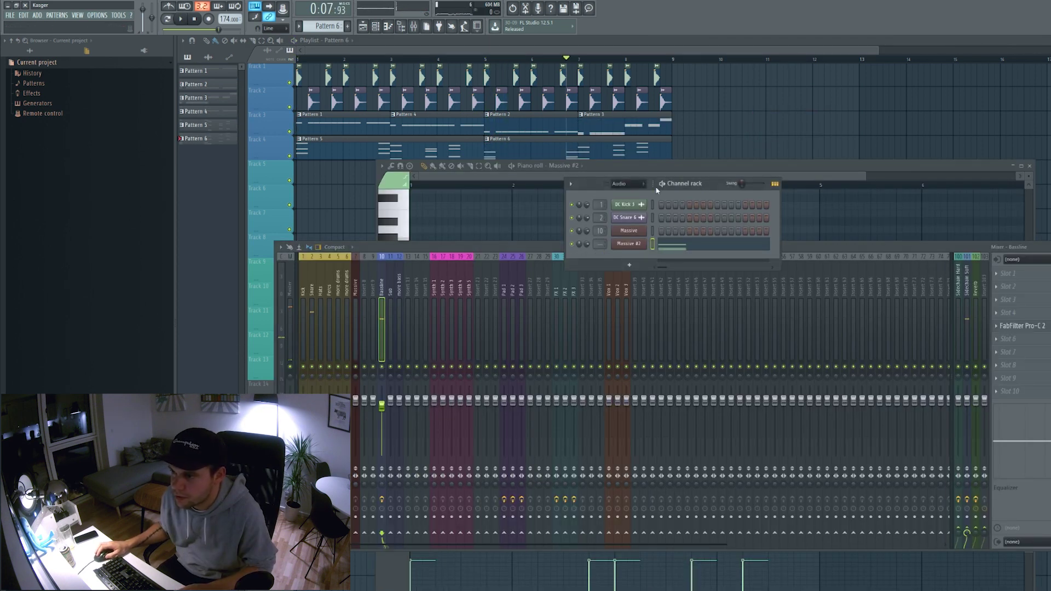
pyautogui.click(819, 181)
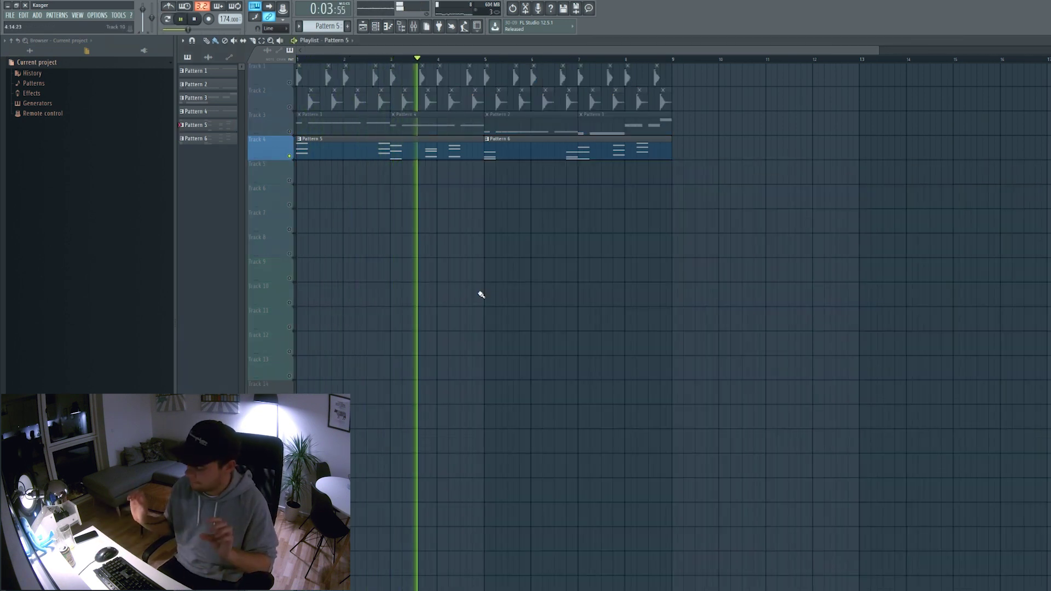
pyautogui.press('space')
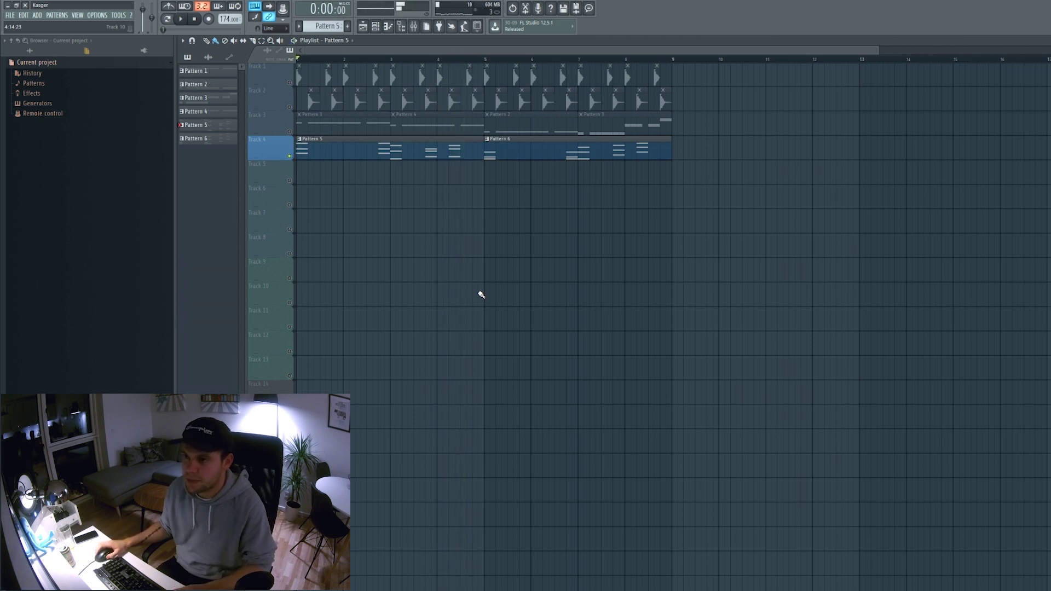
# Step: Route the Massive #2 chord channel to the Synth 1 mixer track
pyautogui.click(414, 26)
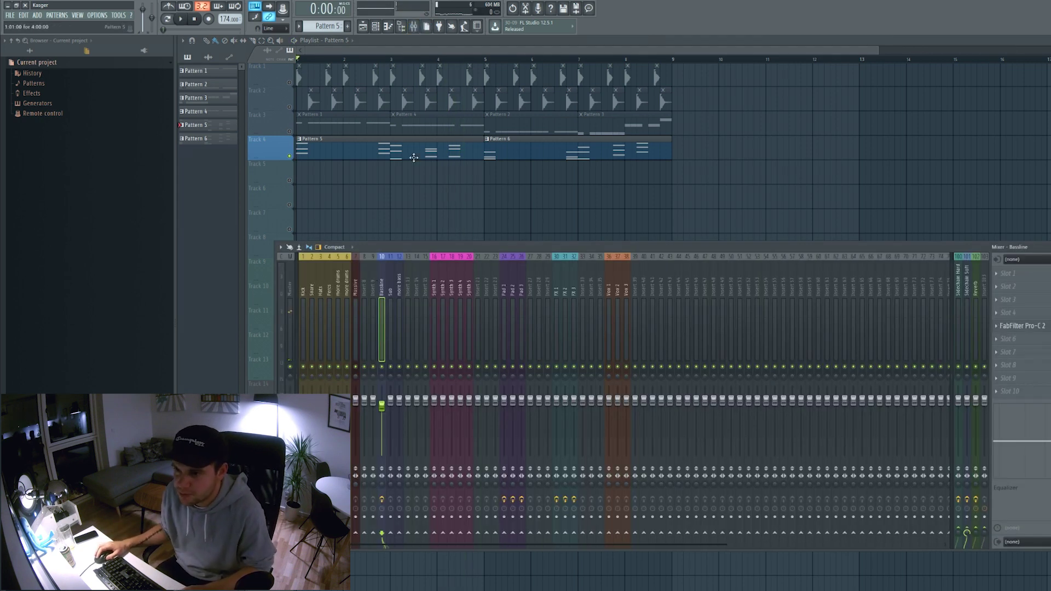
pyautogui.click(389, 26)
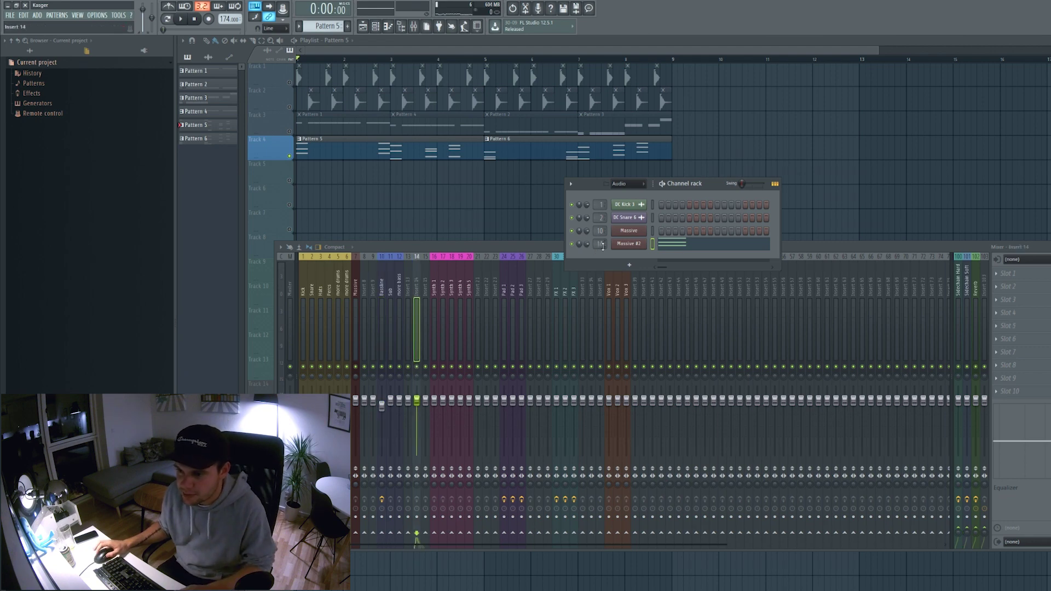
pyautogui.click(940, 247)
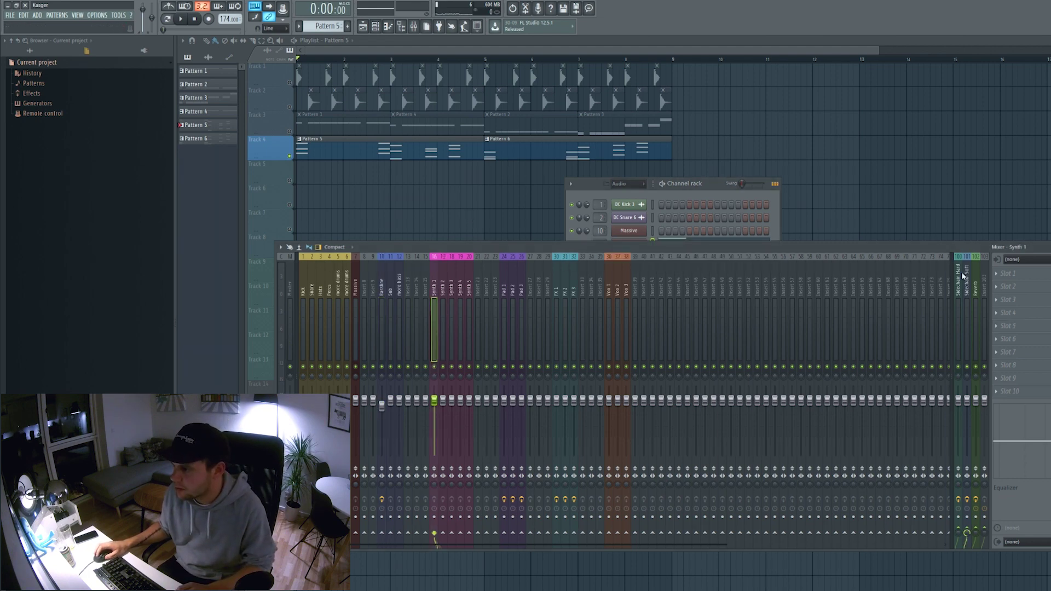
# Step: Load the Eos reverb in effect slot 4 of the Synth 1 track and set its mix to 3%
pyautogui.click(997, 315)
pyautogui.click(895, 126)
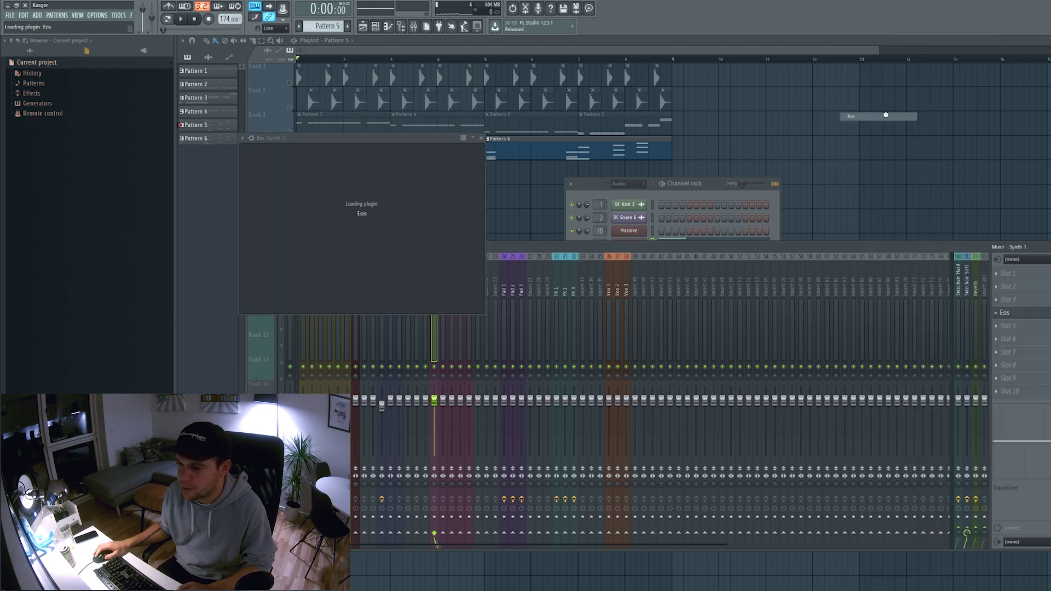
pyautogui.moveTo(422, 378); pyautogui.dragTo(419, 400)
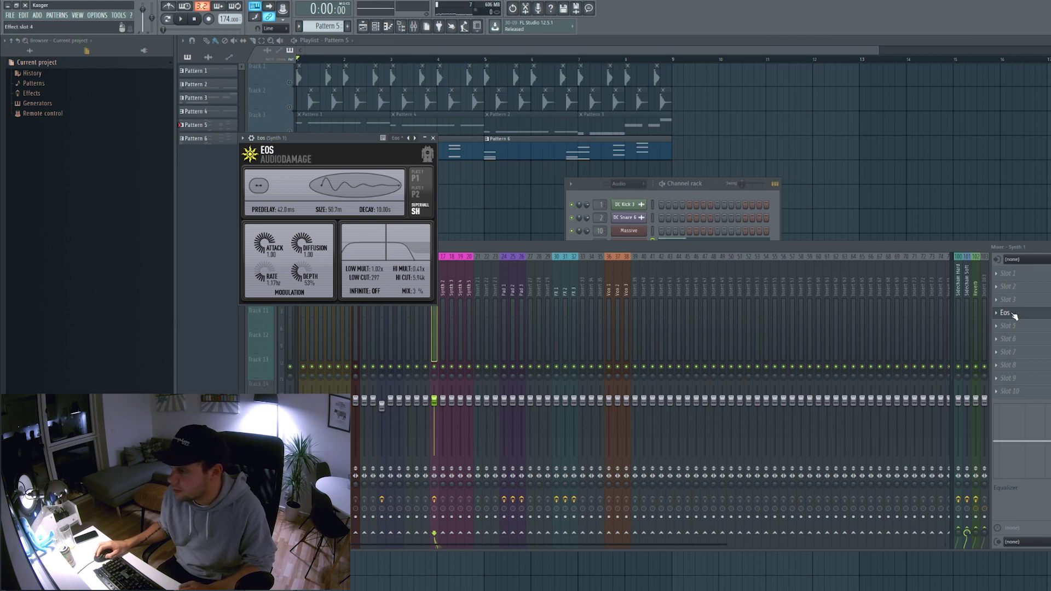
# Step: Load ValhallaRoom in effect slot 3 of Synth 1, lower its mix, and play the chords back
pyautogui.click(996, 302)
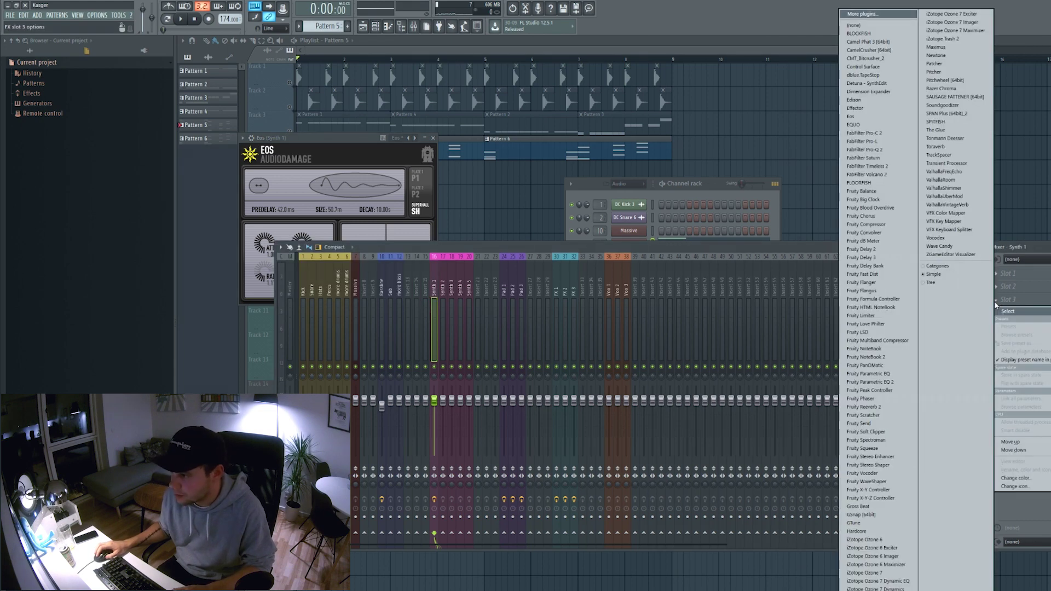
pyautogui.click(973, 182)
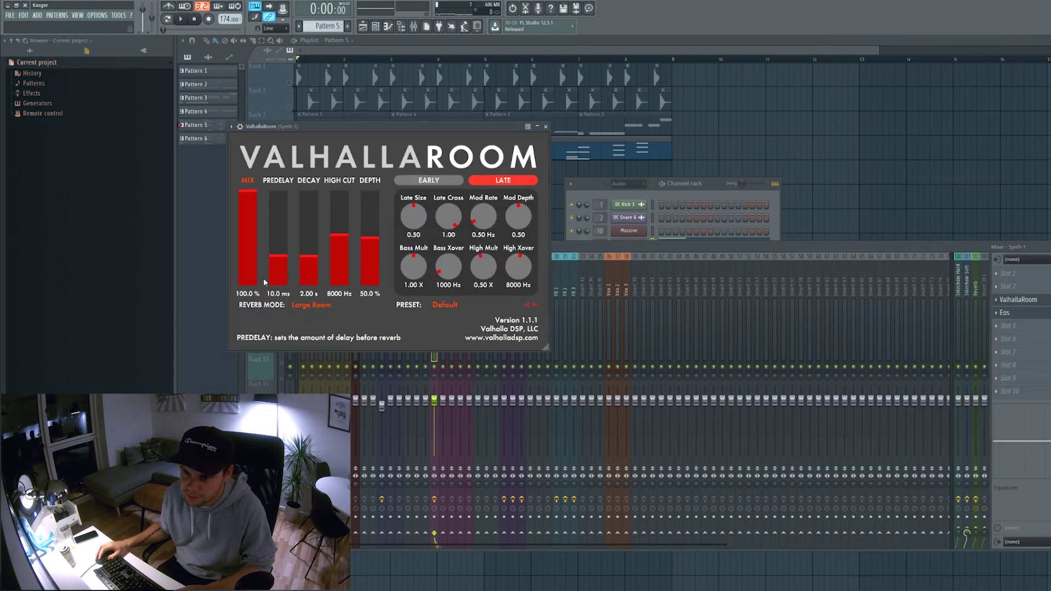
pyautogui.moveTo(250, 257); pyautogui.dragTo(249, 274)
pyautogui.press('space')
pyautogui.click(546, 126)
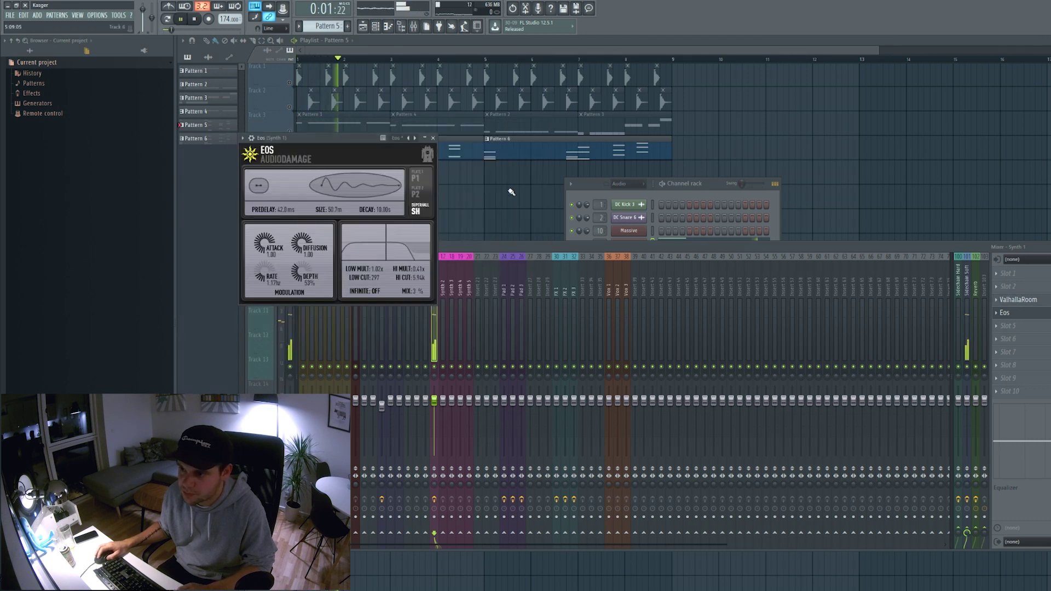
pyautogui.click(433, 138)
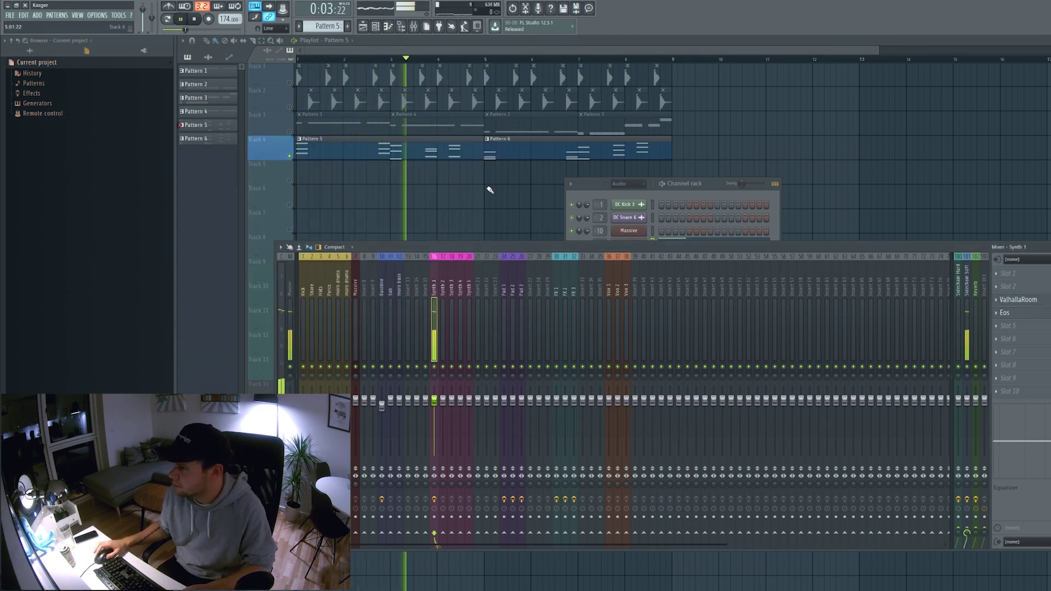
pyautogui.press('space')
# Step: Load Fruity Delay 3 in effect slot 2 of Synth 1, switch it to ping pong, and play the chords
pyautogui.click(997, 287)
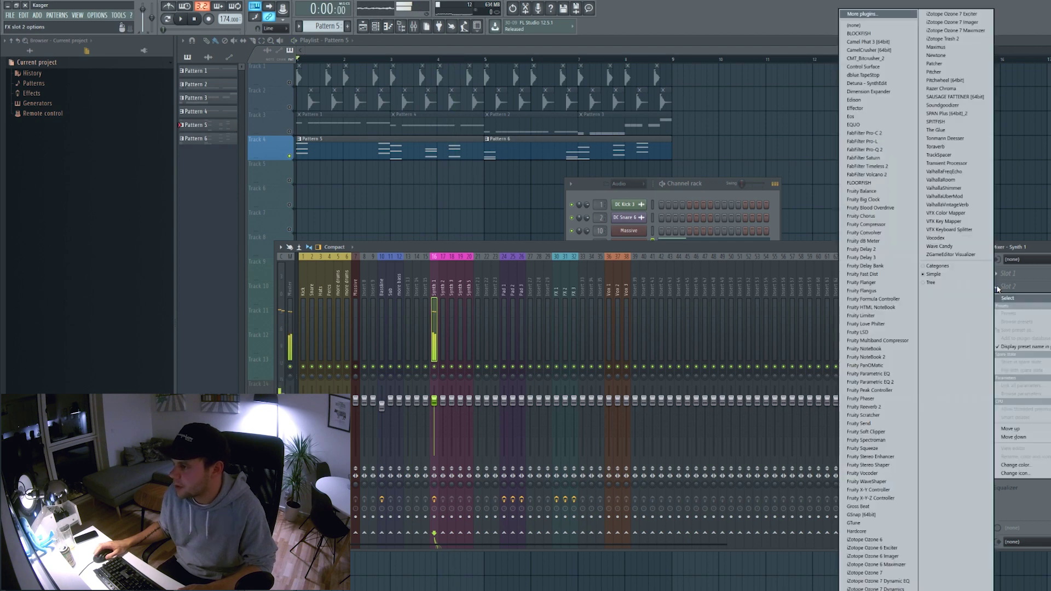
pyautogui.click(881, 257)
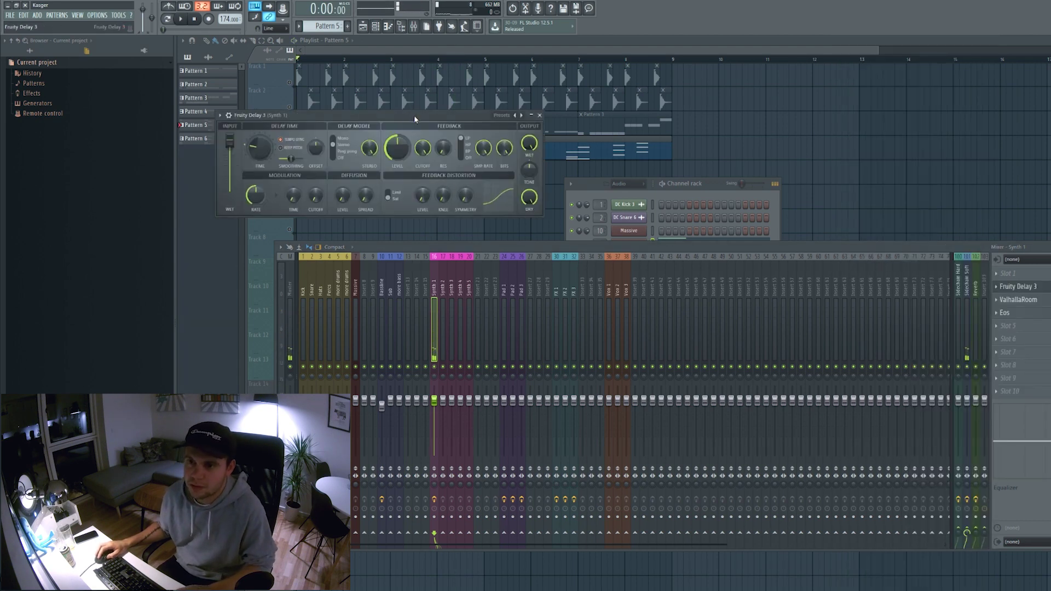
pyautogui.moveTo(414, 115); pyautogui.dragTo(684, 283)
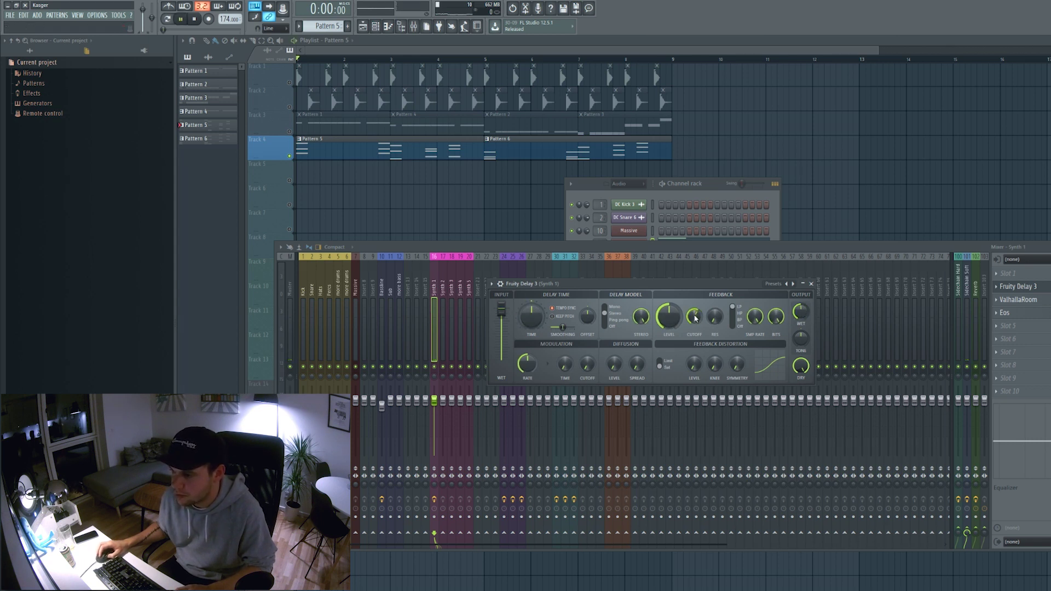
pyautogui.press('space')
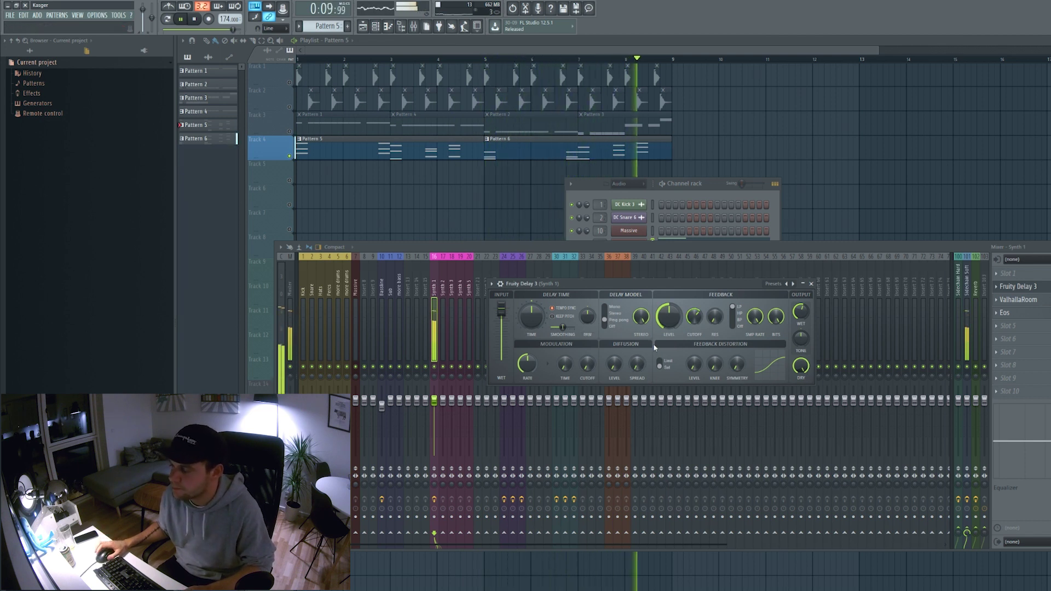
pyautogui.click(812, 284)
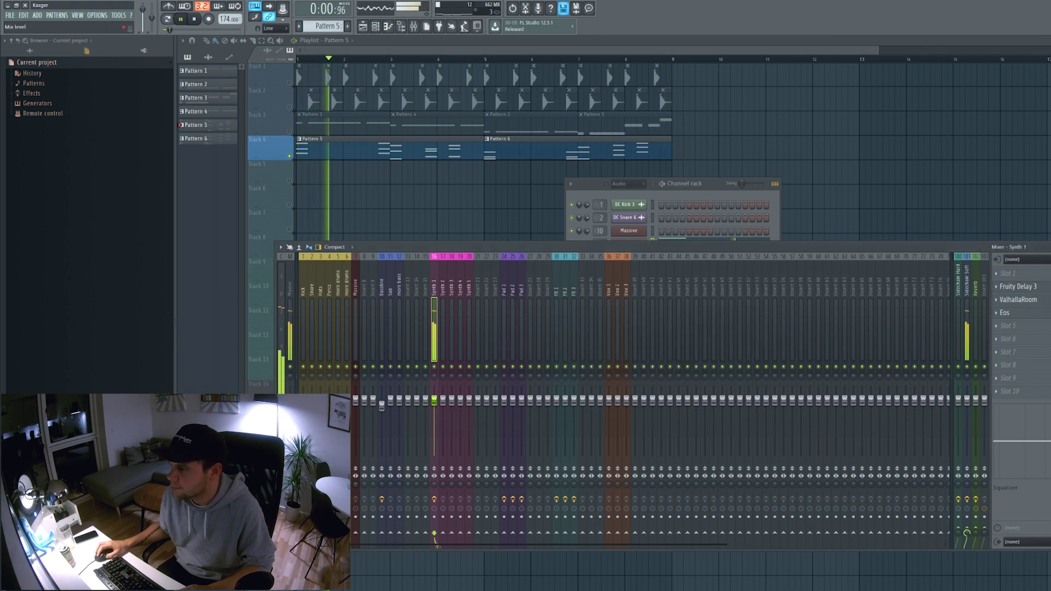
# Step: Load FabFilter Pro-Q 2 in effect slot 5 of Synth 1 and add a low cut at about 217 Hz
pyautogui.click(997, 326)
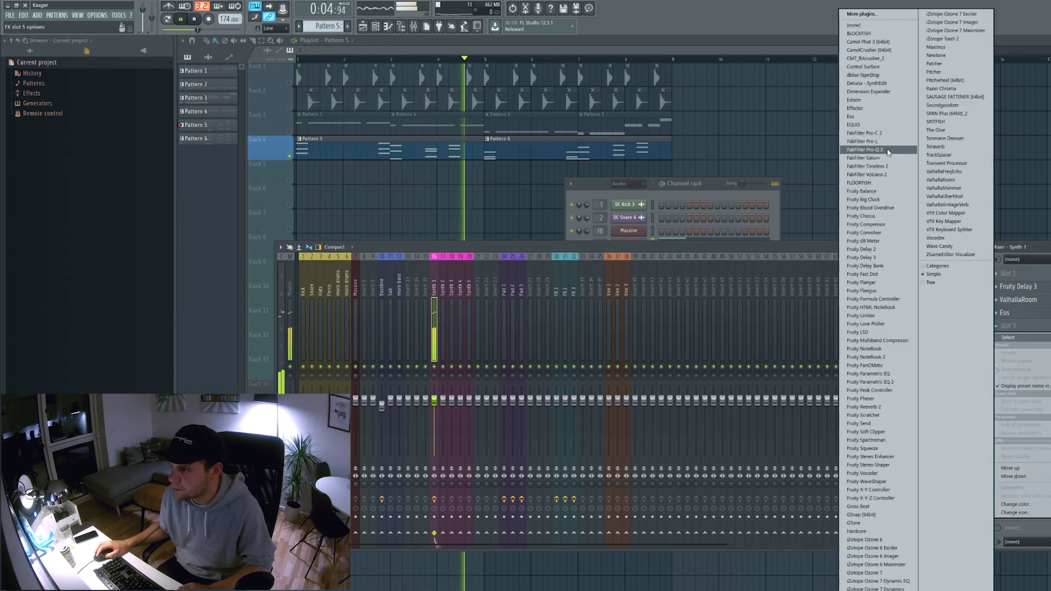
pyautogui.click(865, 150)
pyautogui.moveTo(282, 258); pyautogui.dragTo(419, 258)
pyautogui.scroll(-1, 432, 260)
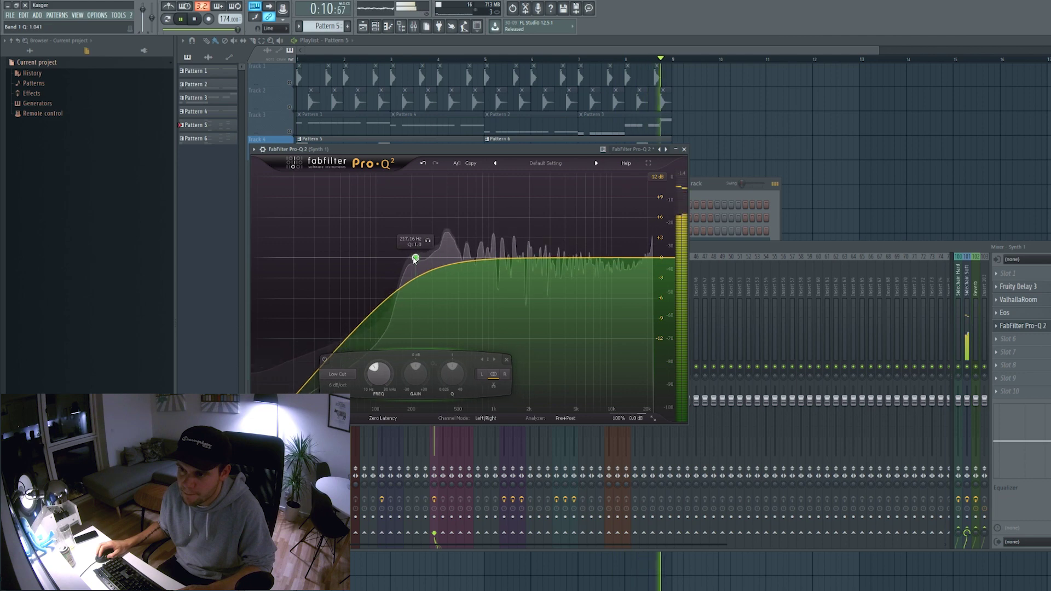
pyautogui.click(685, 149)
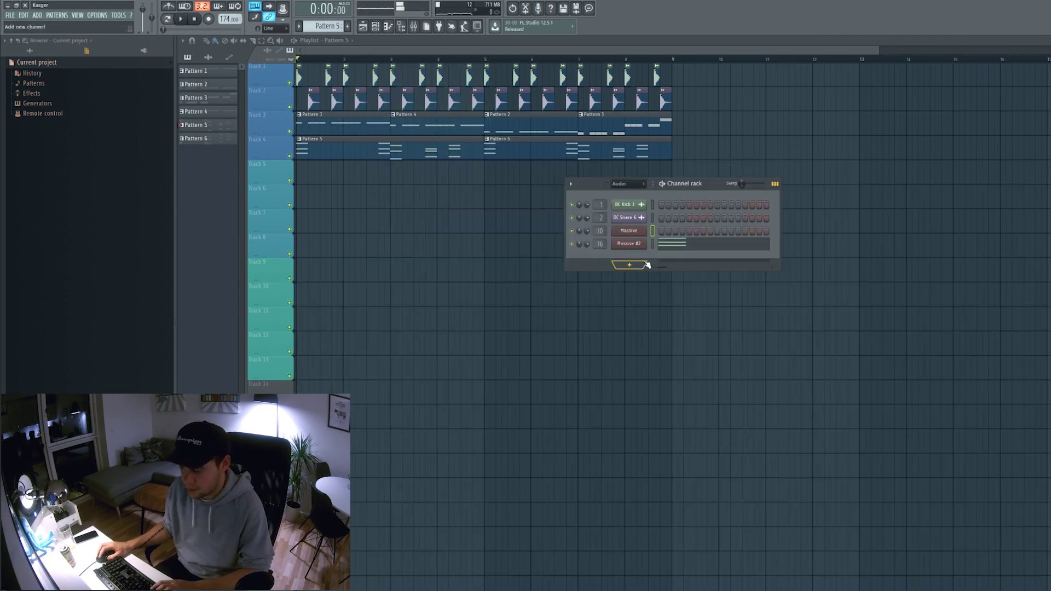
# Step: Add another Massive channel with a one-bar Pattern 7 arpeggio of A6, C7, B6, C7, E7, C7, B6, C7, and play it back
pyautogui.click(648, 265)
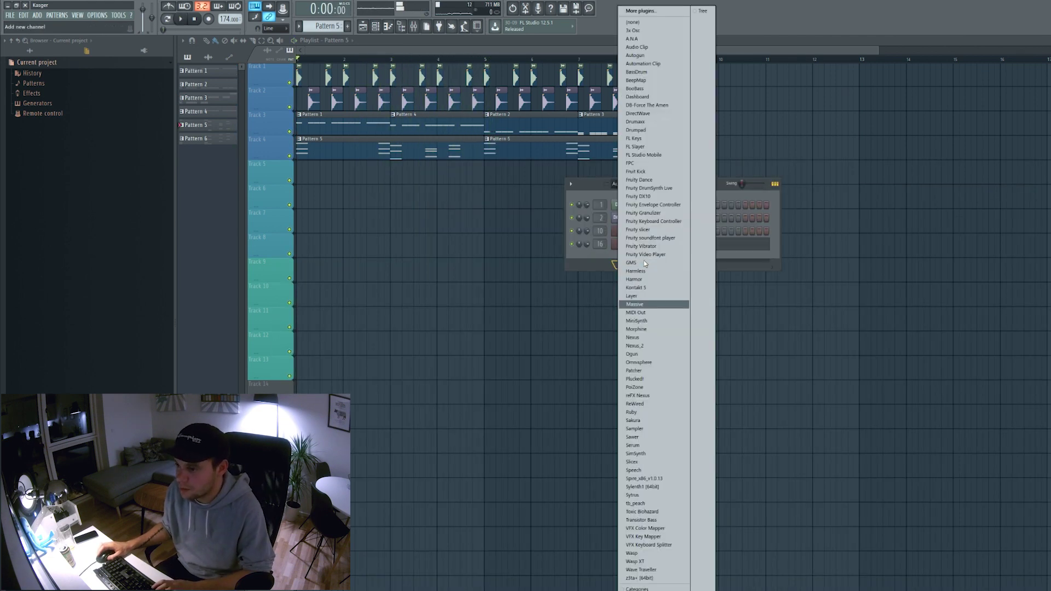
pyautogui.click(648, 305)
pyautogui.moveTo(440, 146); pyautogui.dragTo(529, 172)
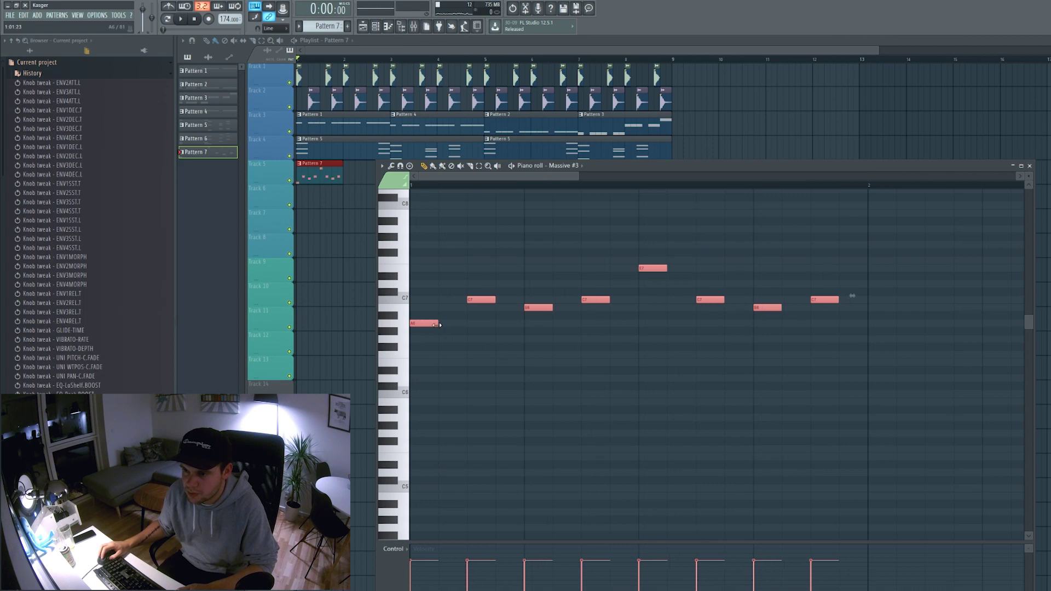
pyautogui.press('space')
pyautogui.scroll(-4, 566, 363)
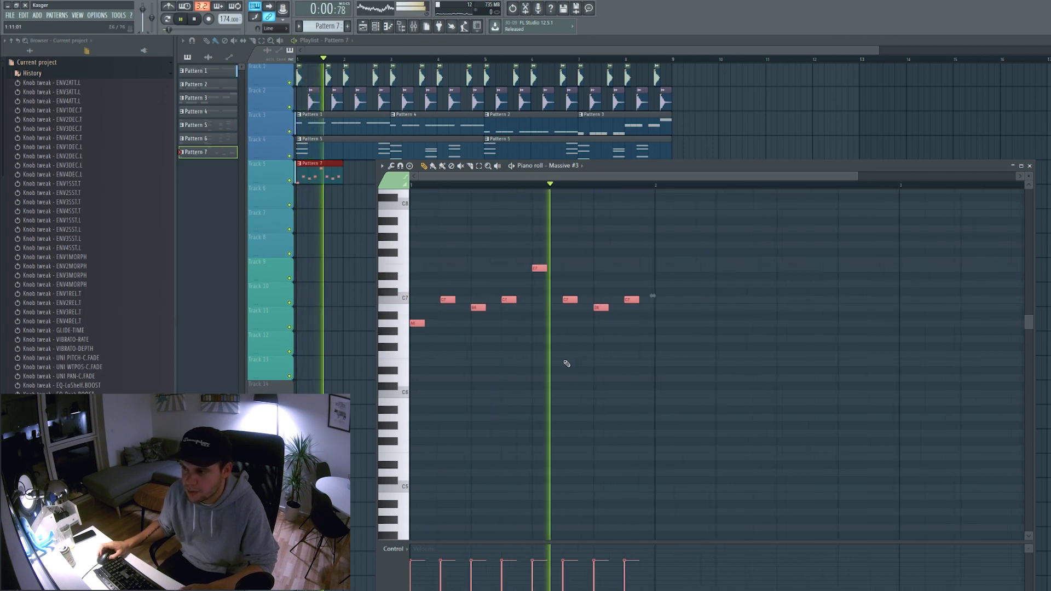
pyautogui.press('space')
# Step: Place copies of the Pattern 7 arpeggio on Track 5 from bar 2 through bar 8 while the arrangement plays
pyautogui.press('F7')
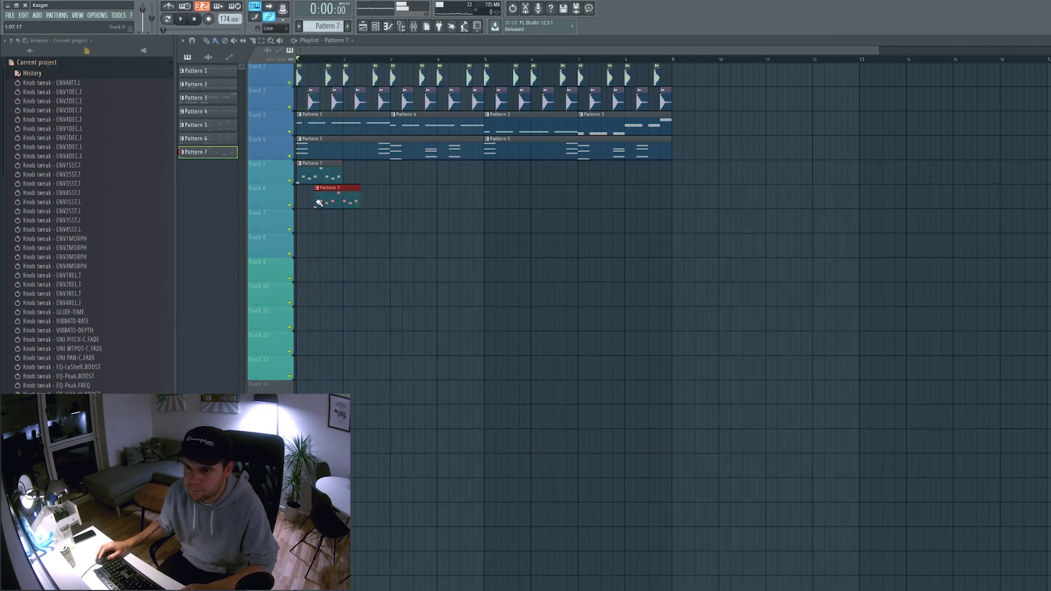
pyautogui.click(359, 175)
pyautogui.press('space')
pyautogui.click(405, 175)
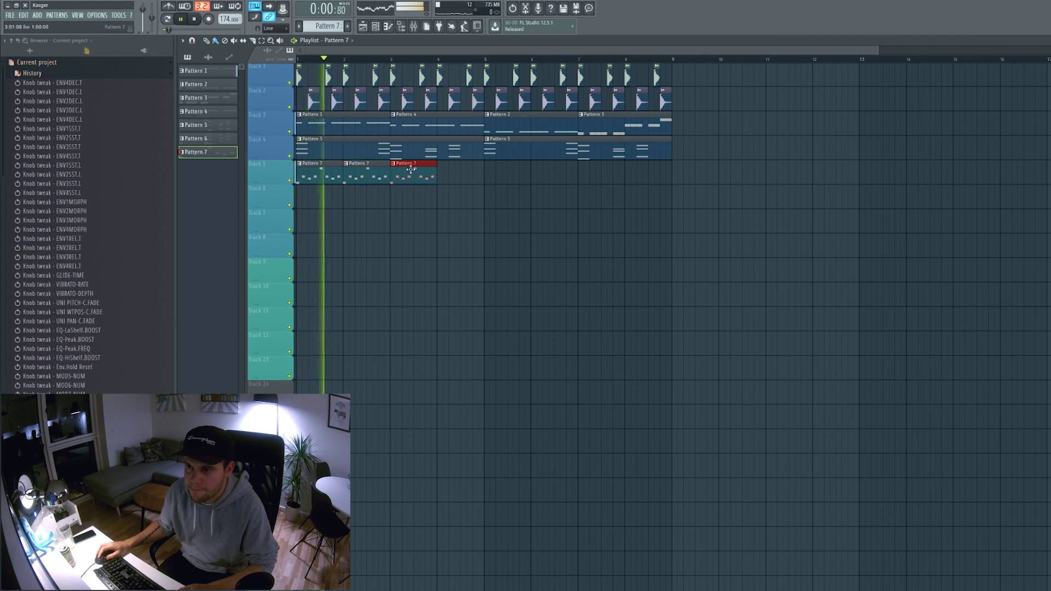
pyautogui.click(440, 172)
pyautogui.click(487, 176)
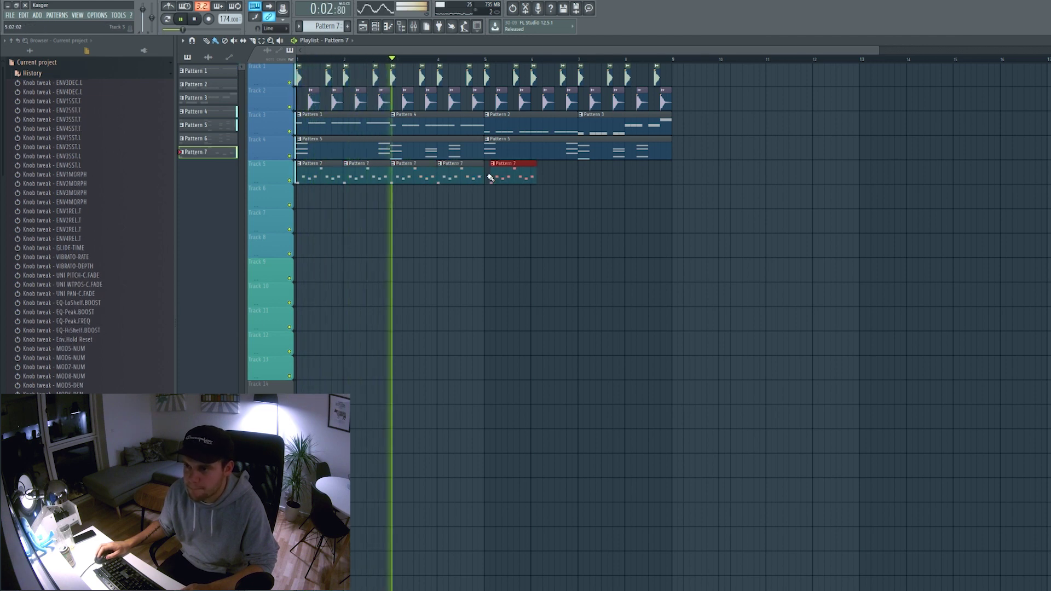
pyautogui.moveTo(552, 178); pyautogui.dragTo(539, 176)
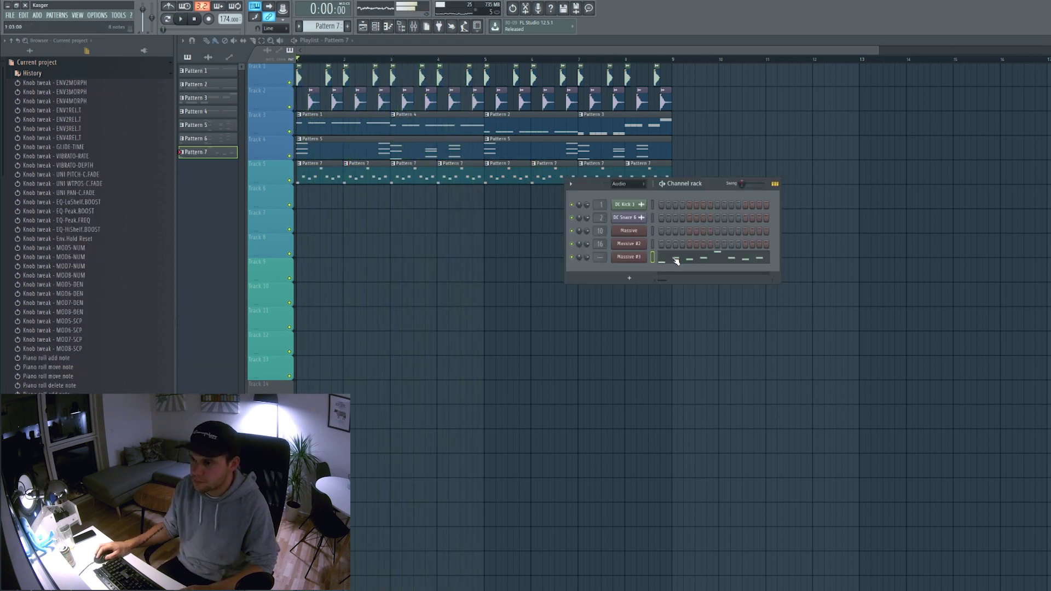
# Step: Transpose all the Massive #3 arpeggio notes in Pattern 7 up one octave and play the arrangement
pyautogui.click(676, 261)
pyautogui.hotkey('ctrl', 'a')
pyautogui.hotkey('ctrl', 'Up')
pyautogui.press('space')
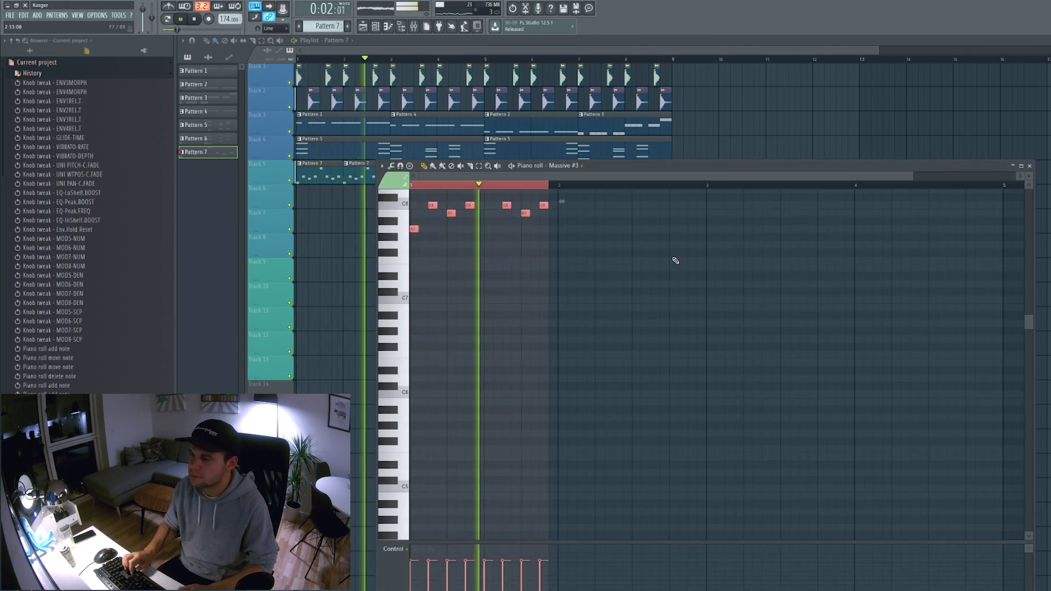
pyautogui.click(826, 100)
pyautogui.rightClick(826, 101)
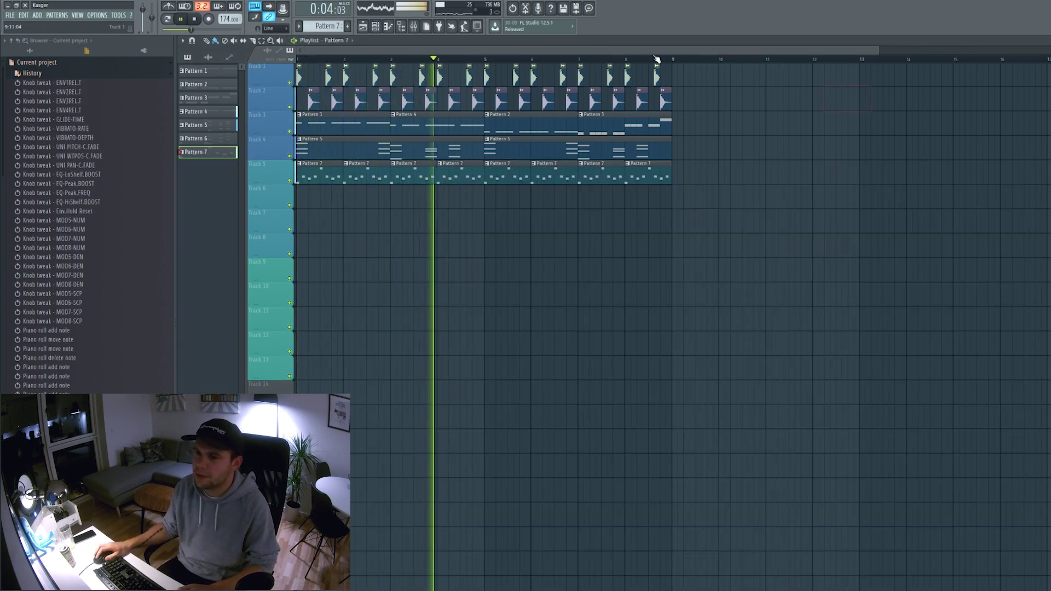
# Step: Stop playback and route the Massive #3 arpeggio channel to the Synth 5 mixer track (20)
pyautogui.press('space')
pyautogui.click(377, 30)
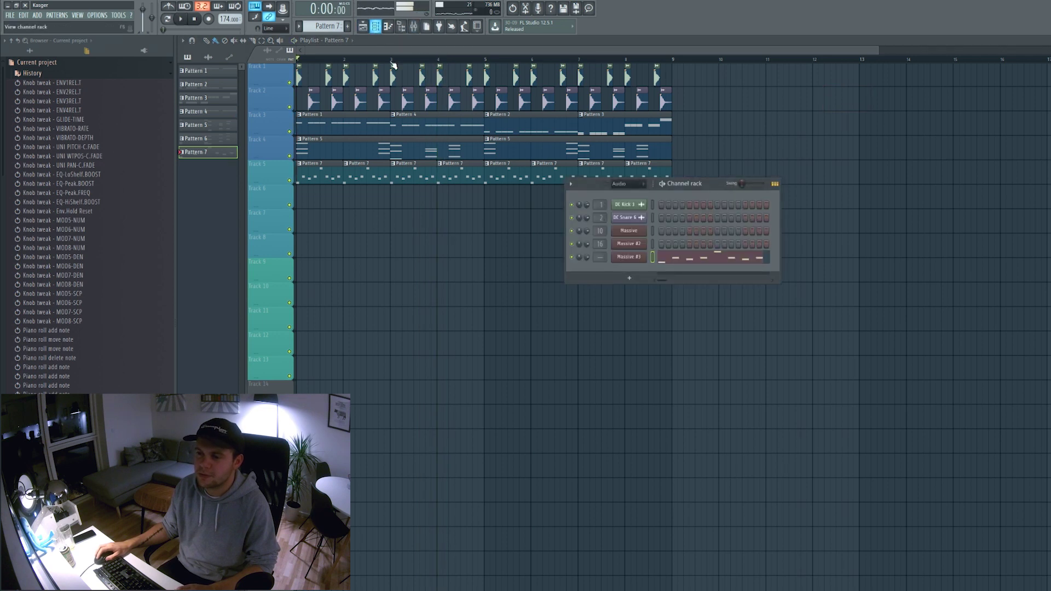
pyautogui.click(643, 259)
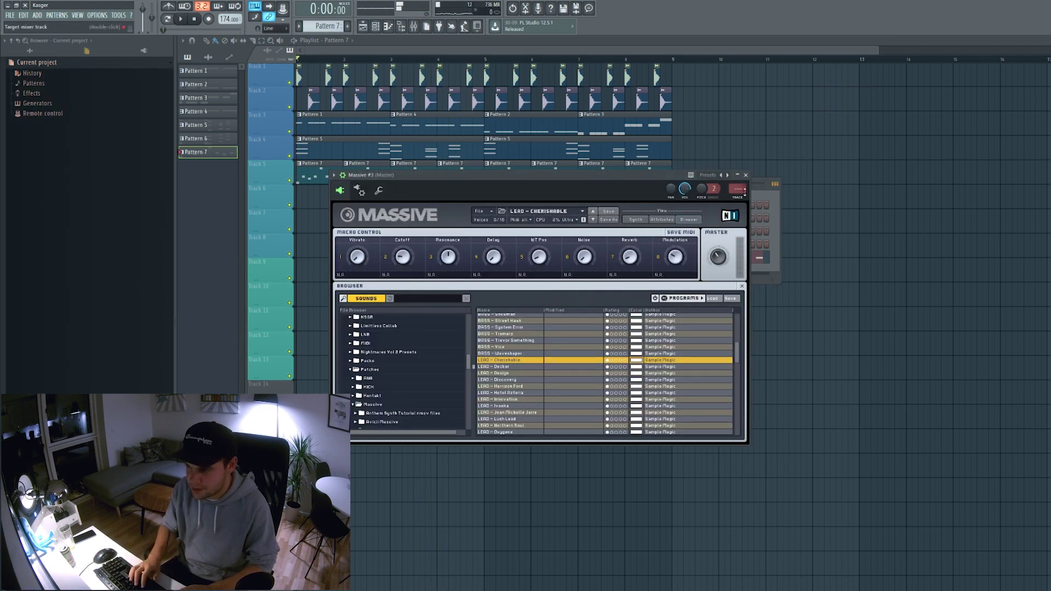
pyautogui.press('F9')
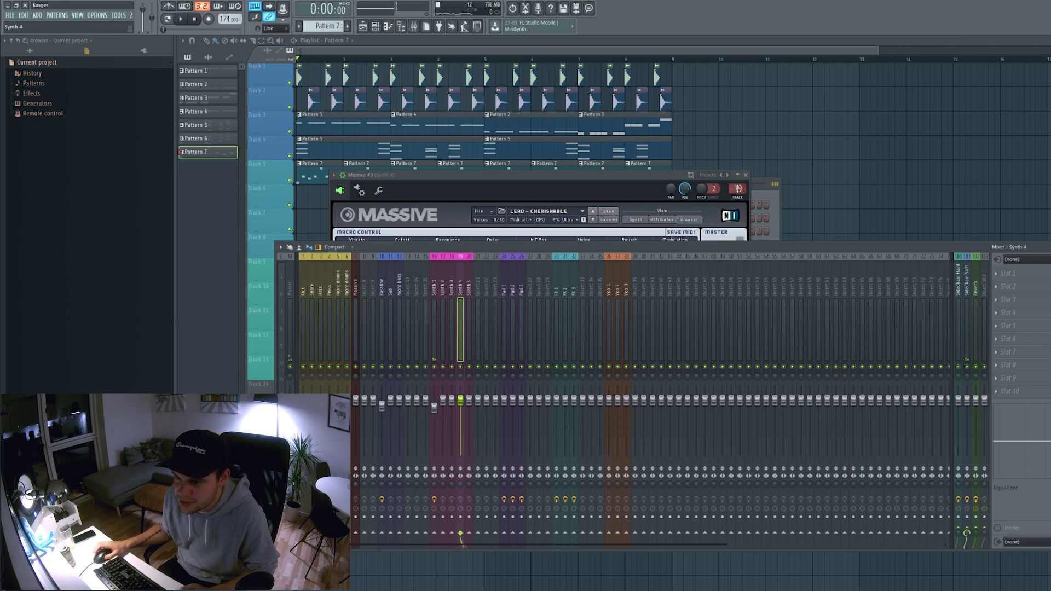
pyautogui.scroll(-1, 737, 189)
# Step: Load FabFilter Pro-Q 2 in effect slot 5 of Synth 5 and raise a low cut through the low frequencies during playback
pyautogui.click(998, 327)
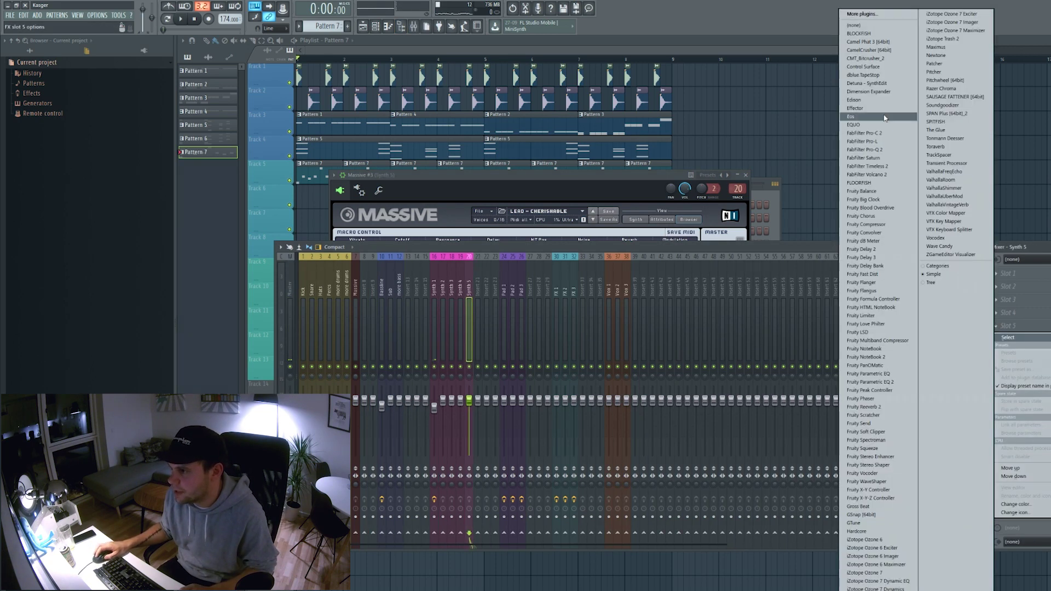
pyautogui.click(890, 153)
pyautogui.click(275, 259)
pyautogui.press('space')
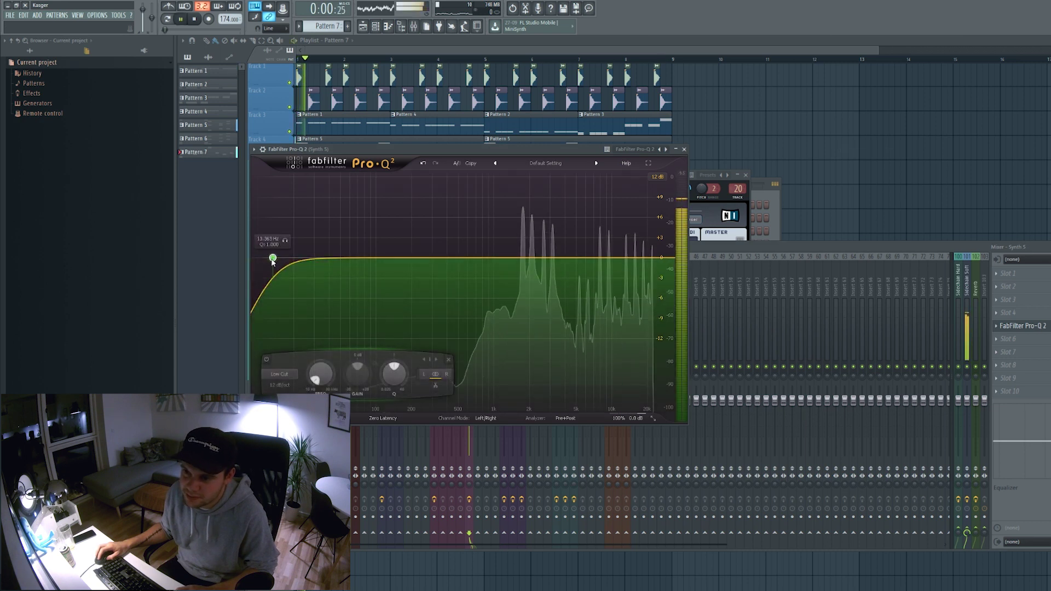
pyautogui.moveTo(274, 259); pyautogui.dragTo(499, 263)
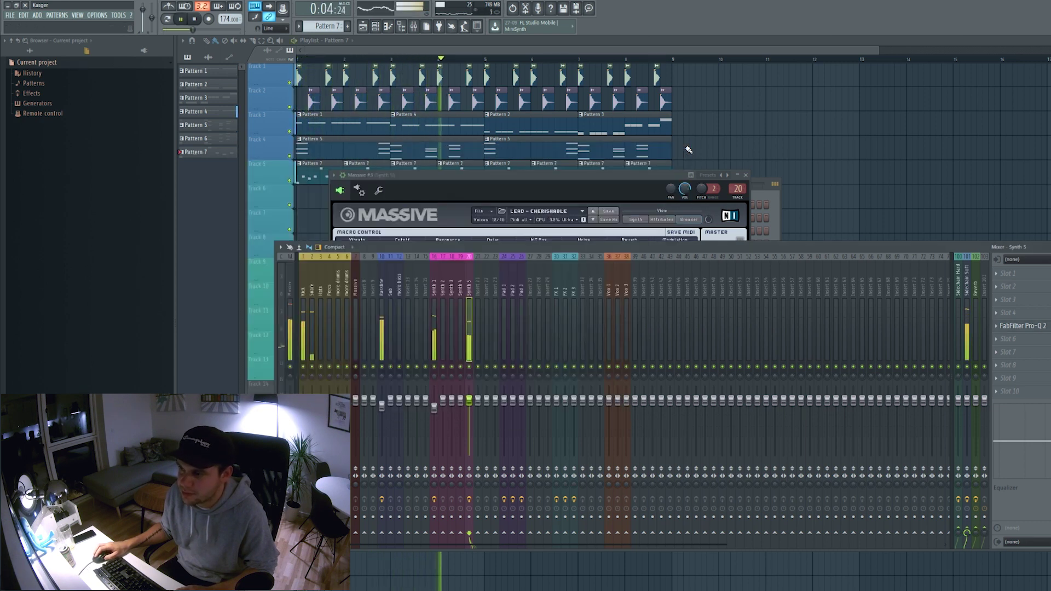
pyautogui.click(1022, 326)
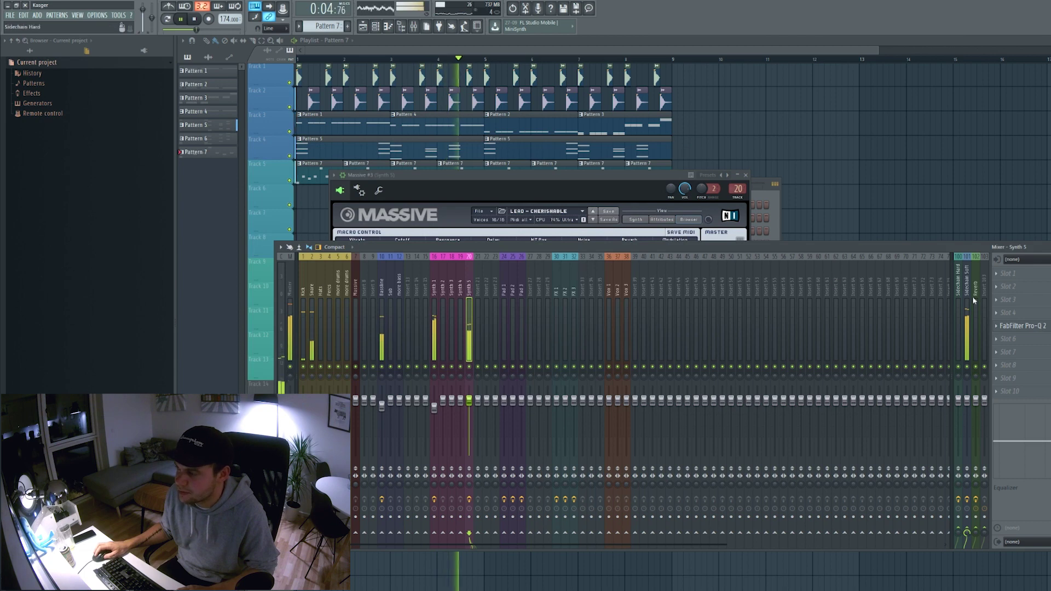
pyautogui.press('space')
# Step: Load ValhallaRoom in effect slot 6 of Synth 5 and set its mix to about 14.7% while the arrangement plays
pyautogui.click(1000, 340)
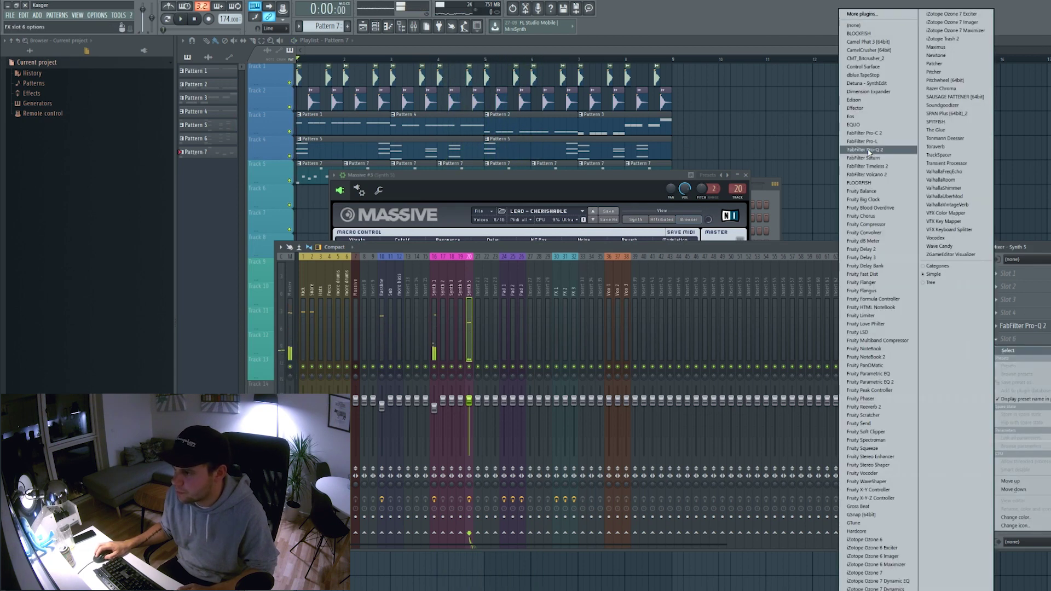
pyautogui.click(941, 180)
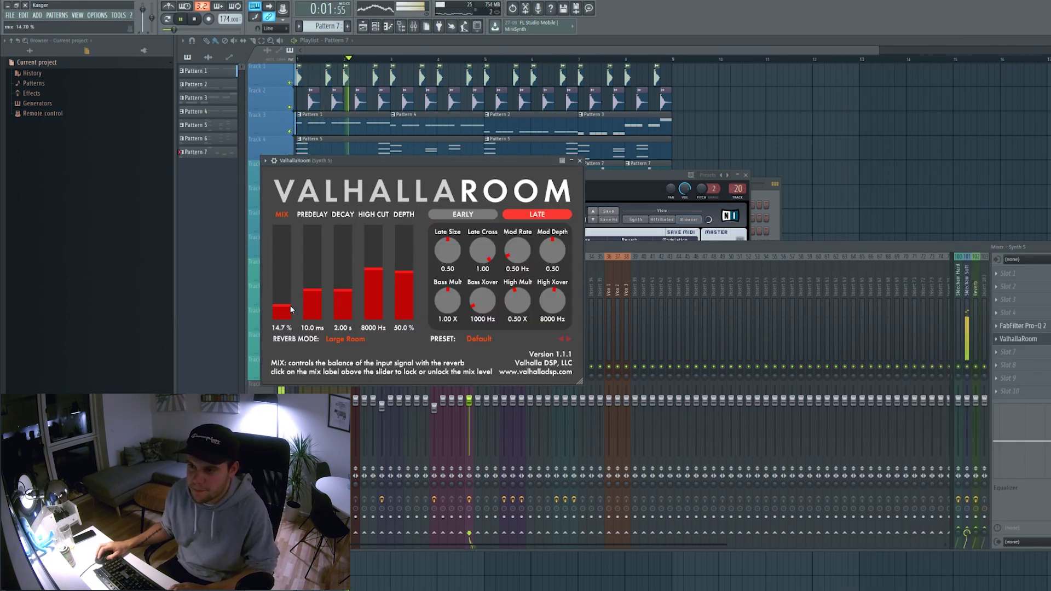
pyautogui.click(579, 161)
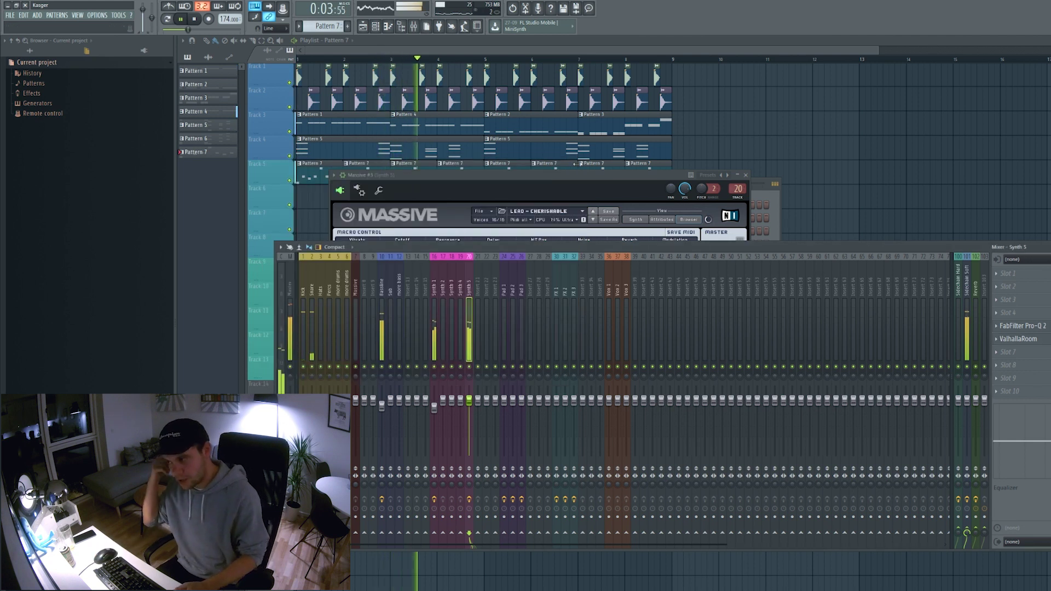
pyautogui.press('space')
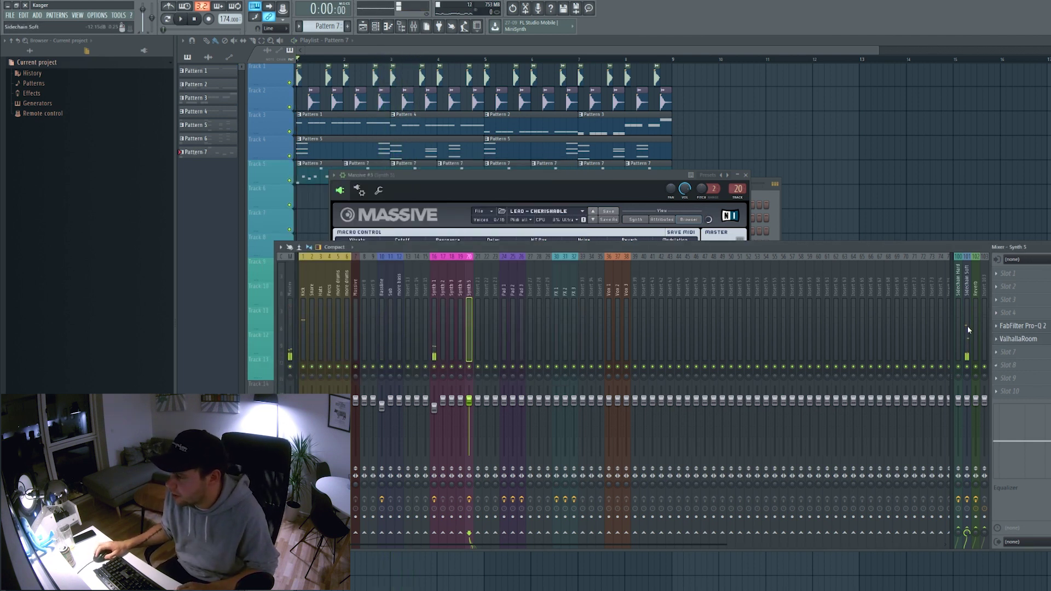
# Step: Move ValhallaRoom down to slot 7 on Synth 5 and load Fruity Stereo Enhancer in slot 6
pyautogui.click(997, 340)
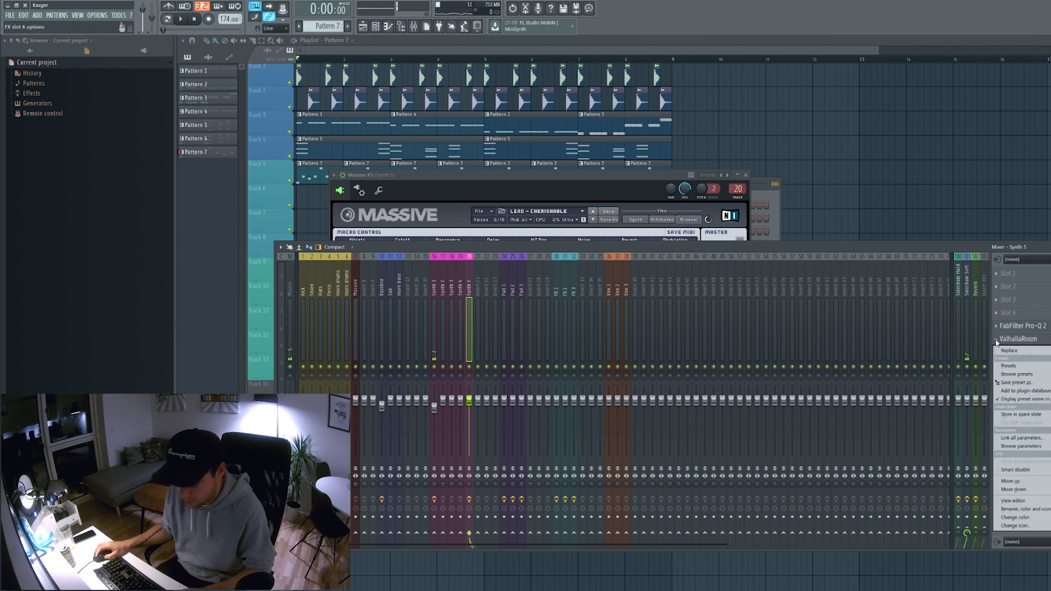
pyautogui.click(1013, 490)
pyautogui.click(997, 340)
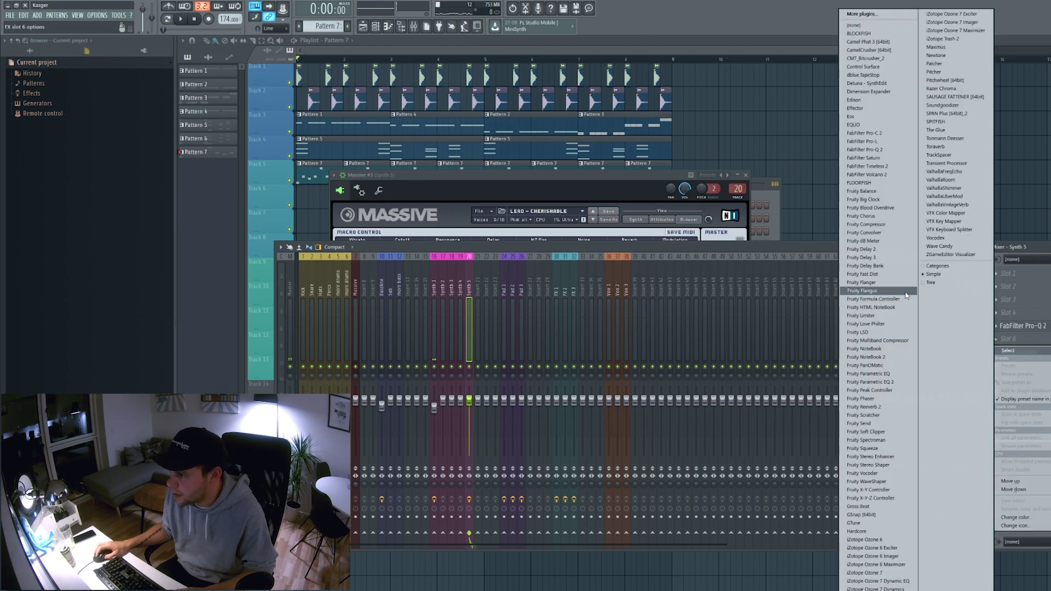
pyautogui.click(870, 456)
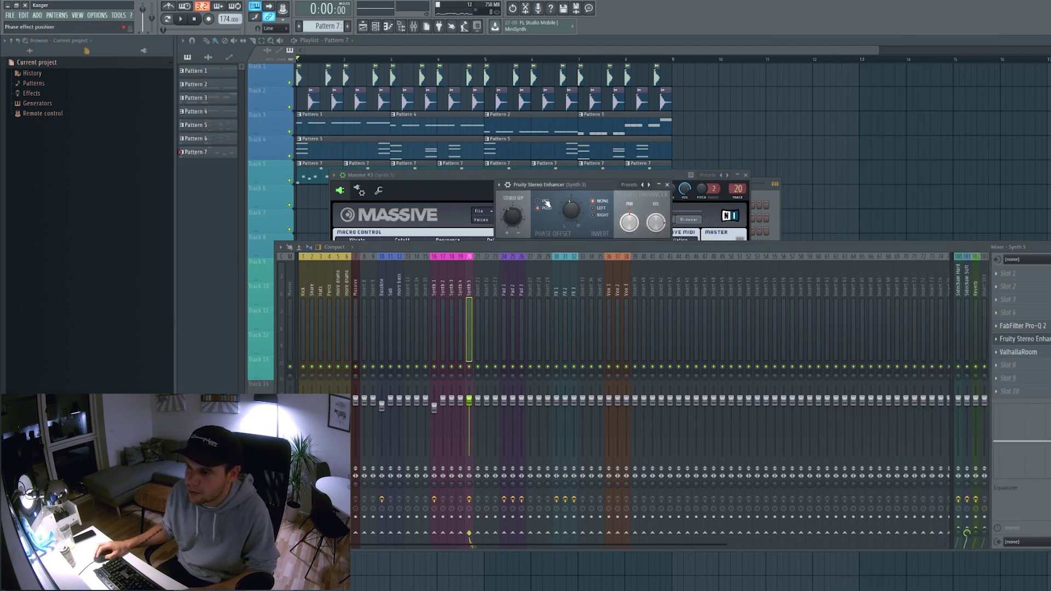
# Step: Play the arrangement, close the stereo enhancer and lower the Synth 5 fader to about -4.1 dB
pyautogui.press('space')
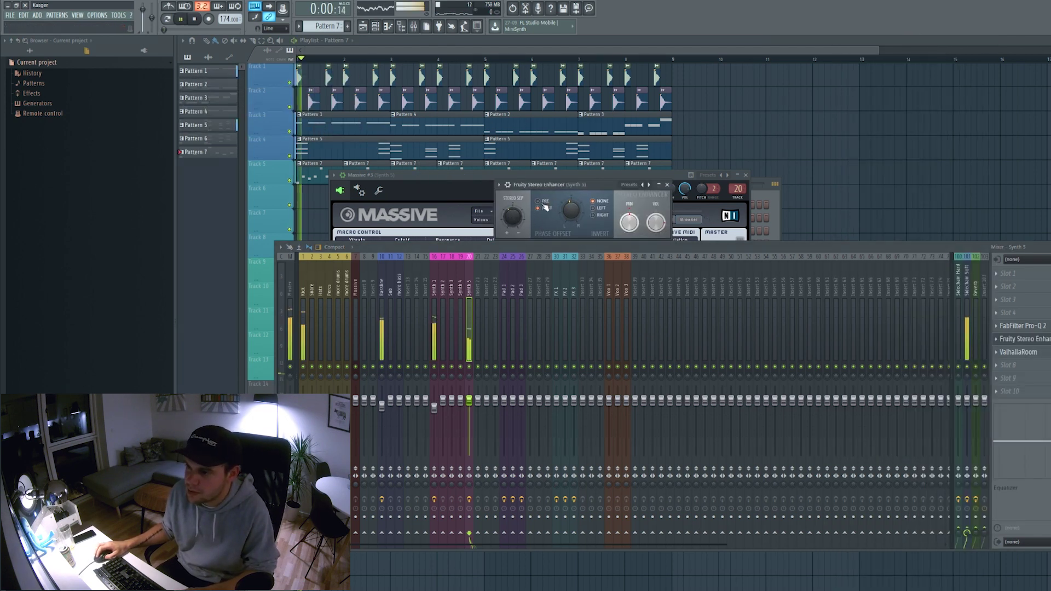
pyautogui.click(667, 185)
pyautogui.moveTo(470, 399); pyautogui.dragTo(470, 409)
pyautogui.press('space')
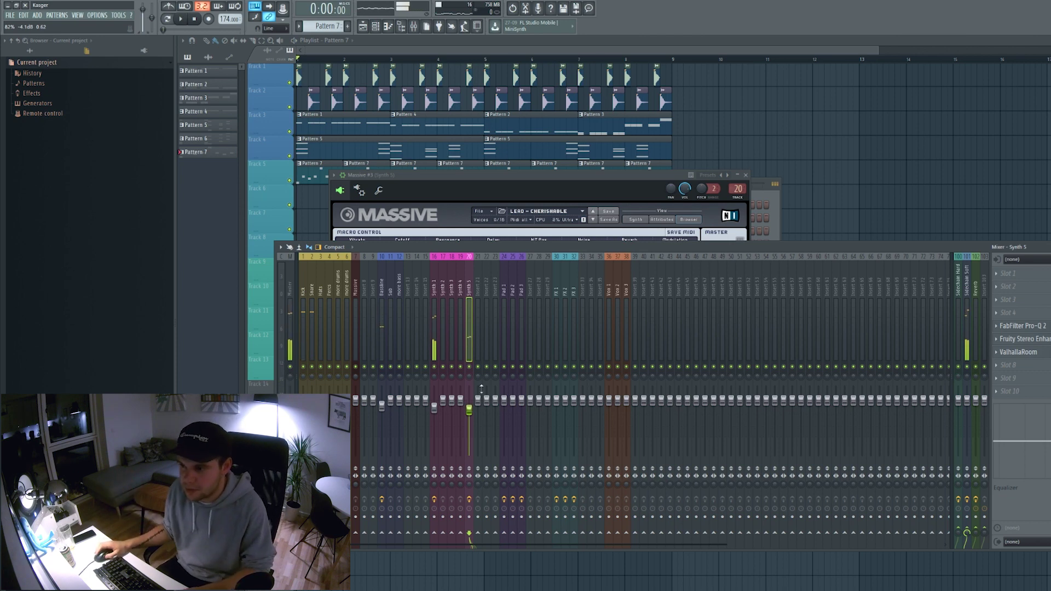
# Step: Add another Massive channel and choose a LEAD preset from its sound browser
pyautogui.moveTo(658, 248); pyautogui.dragTo(612, 218)
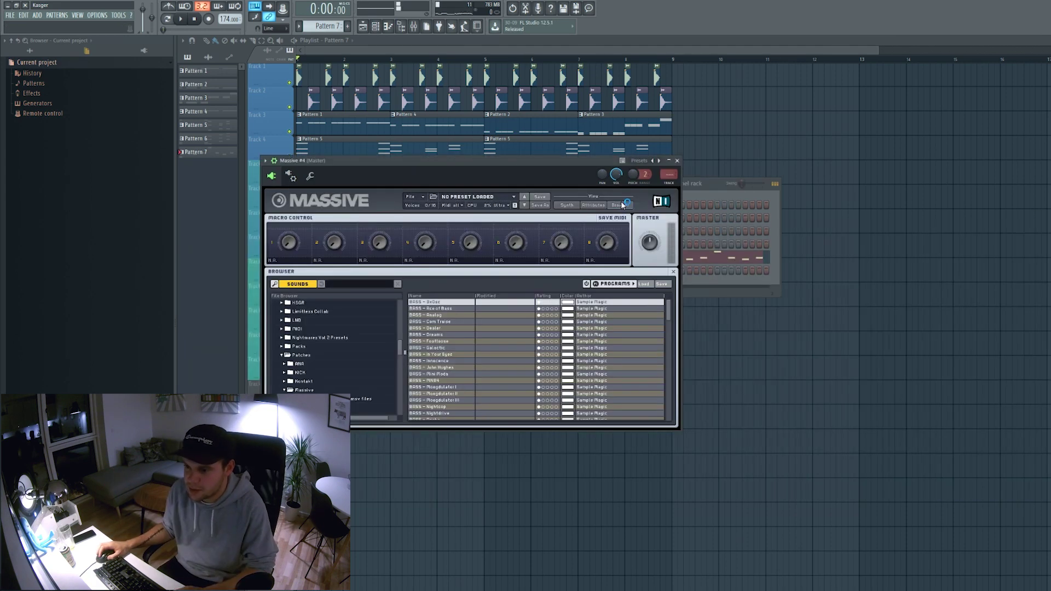
pyautogui.scroll(-2, 449, 337)
pyautogui.scroll(-15, 450, 336)
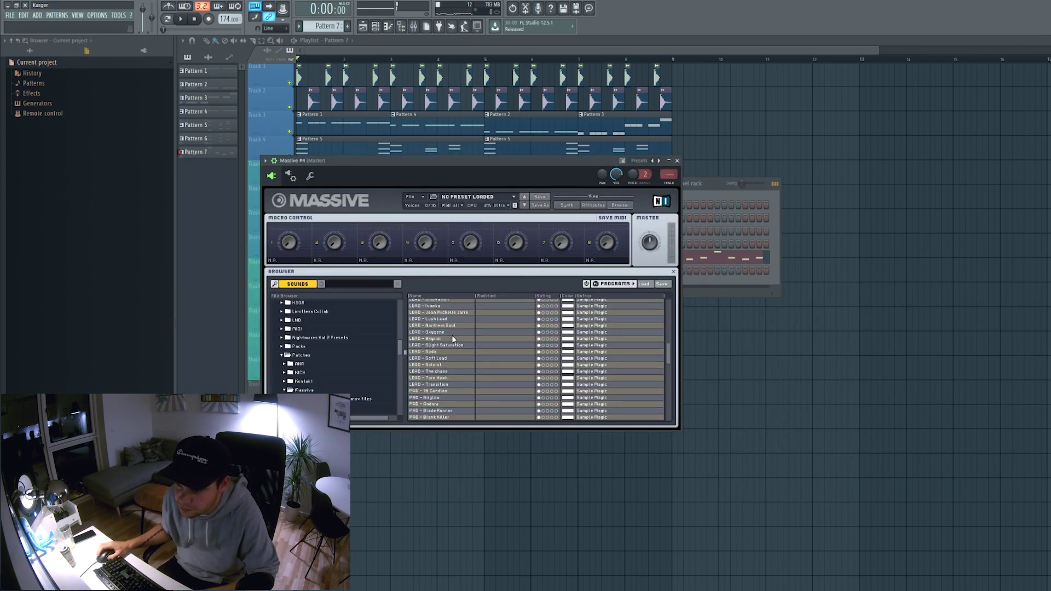
pyautogui.scroll(-4, 452, 335)
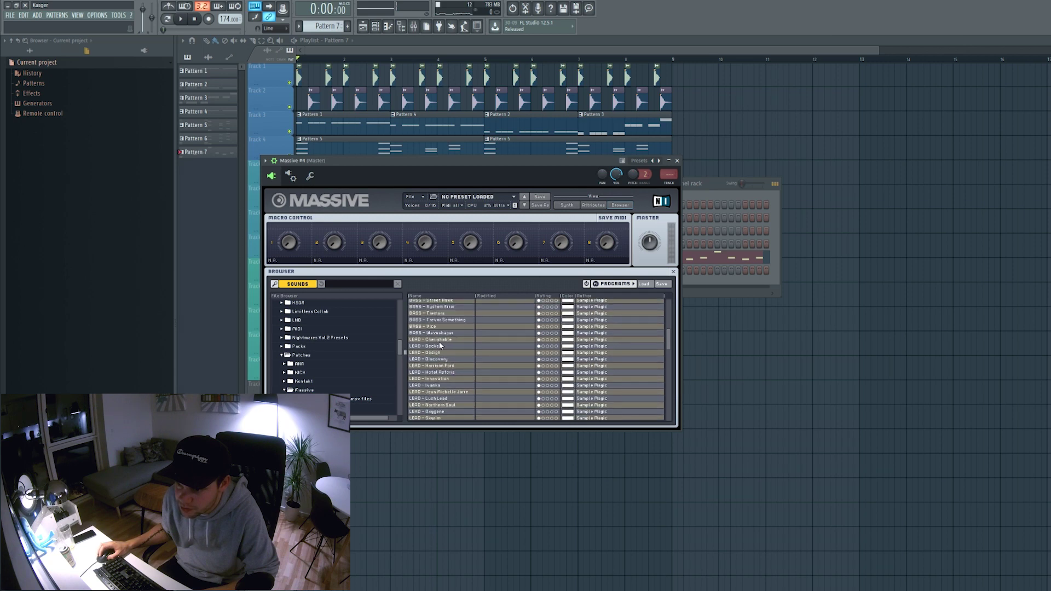
pyautogui.click(452, 337)
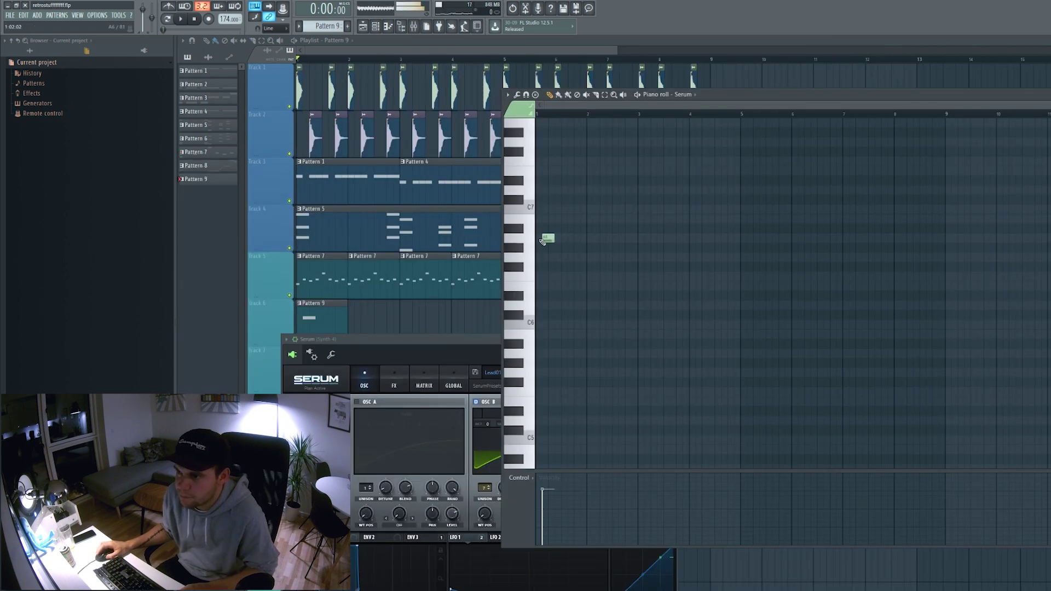
# Step: Enter an A6 note at the start of the Serum Pattern 9 and size it to one beat
pyautogui.moveTo(596, 250); pyautogui.dragTo(582, 249)
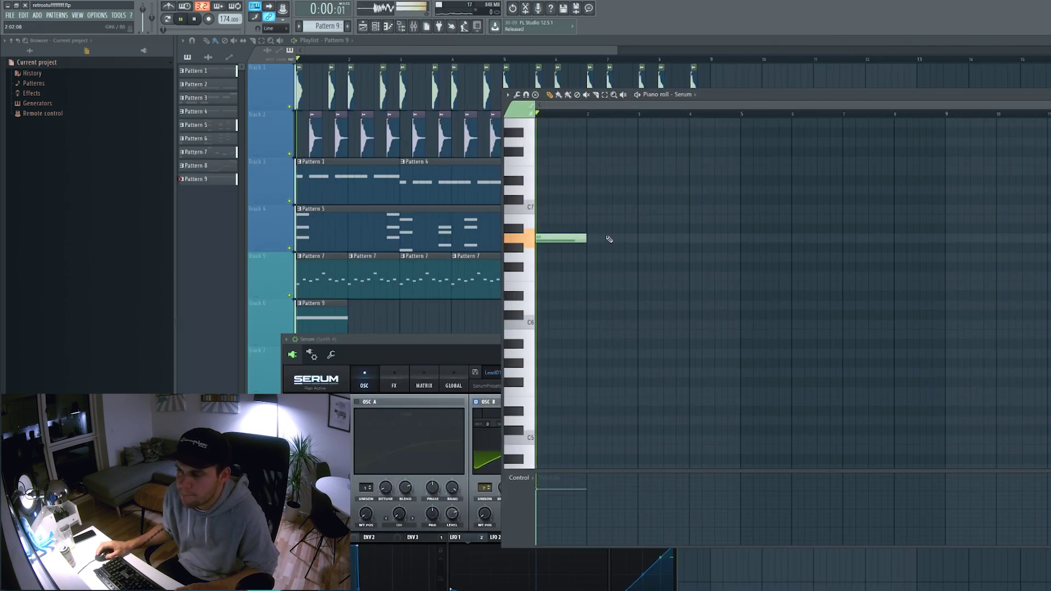
pyautogui.click(620, 346)
pyautogui.click(673, 339)
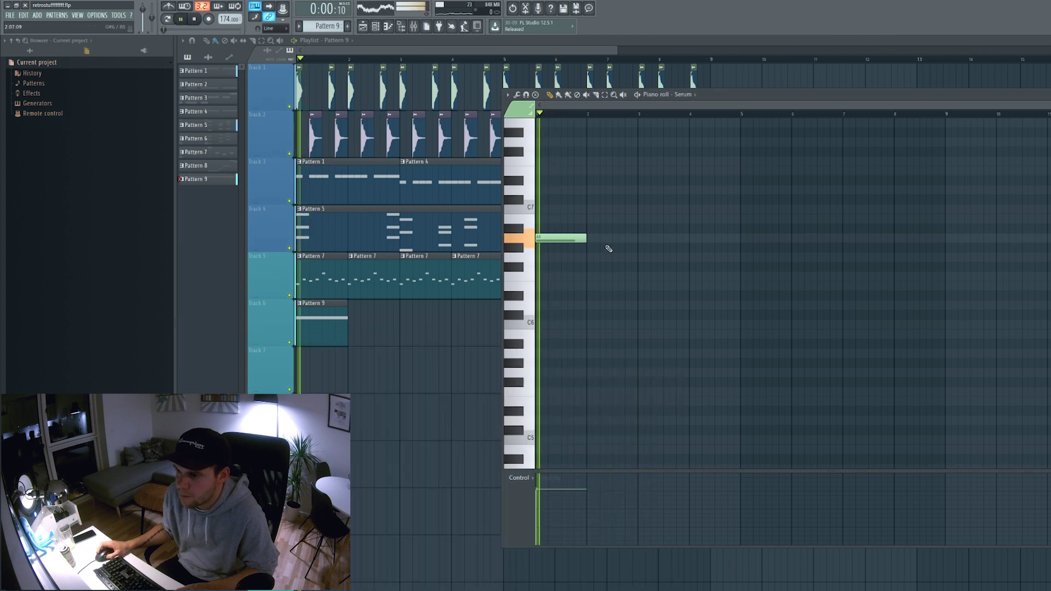
pyautogui.scroll(3, 571, 277)
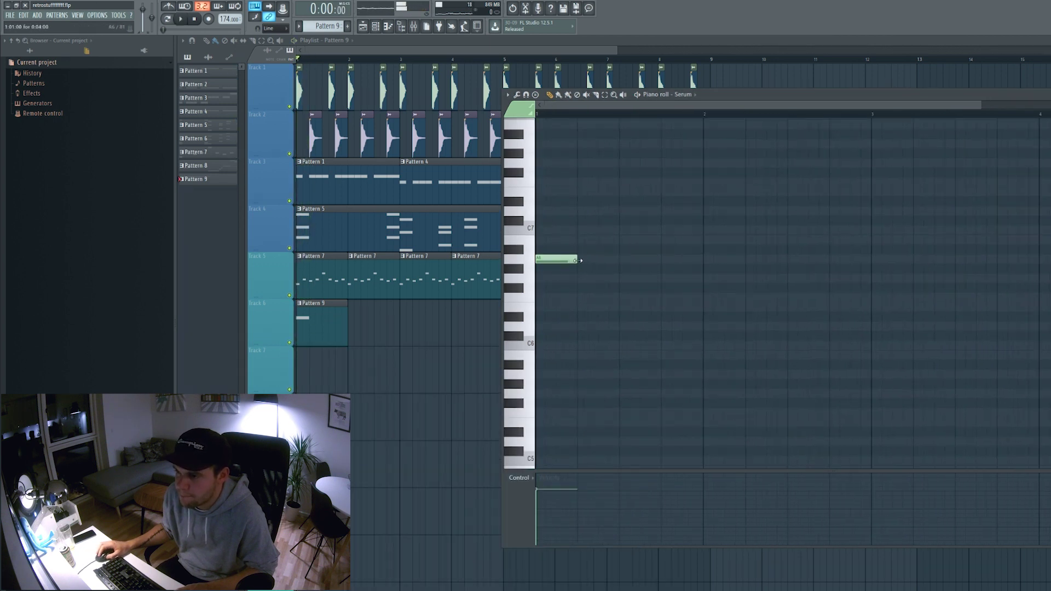
# Step: Add one-beat notes E6, B5 and C6 on beats 2 to 4 of Pattern 9's first bar, playing back between additions
pyautogui.press('space')
pyautogui.press('space')
pyautogui.press('space')
pyautogui.press('space')
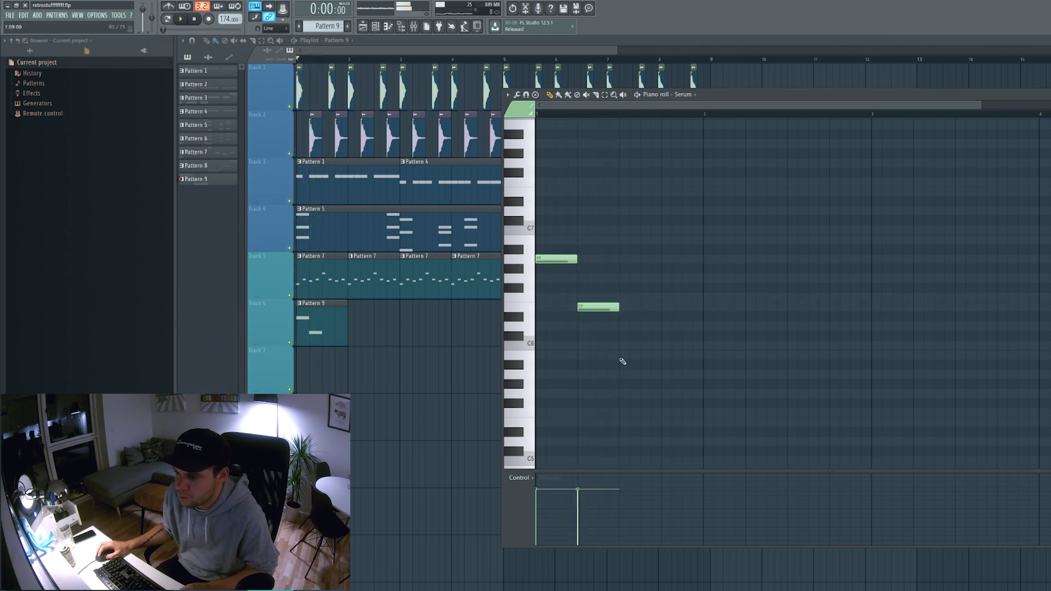
pyautogui.press('space')
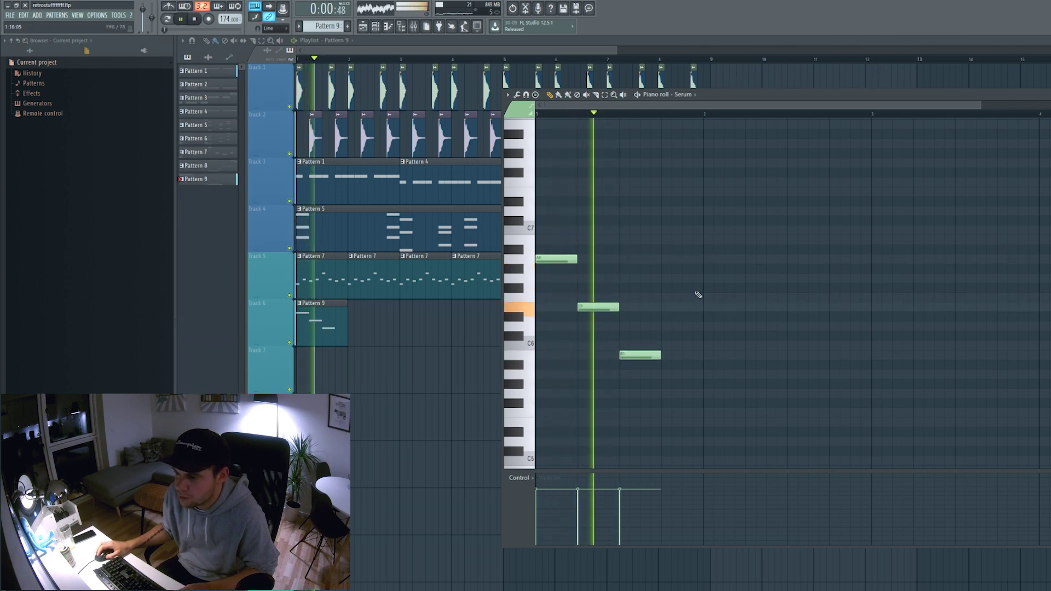
pyautogui.press('space')
pyautogui.click(663, 344)
pyautogui.press('space')
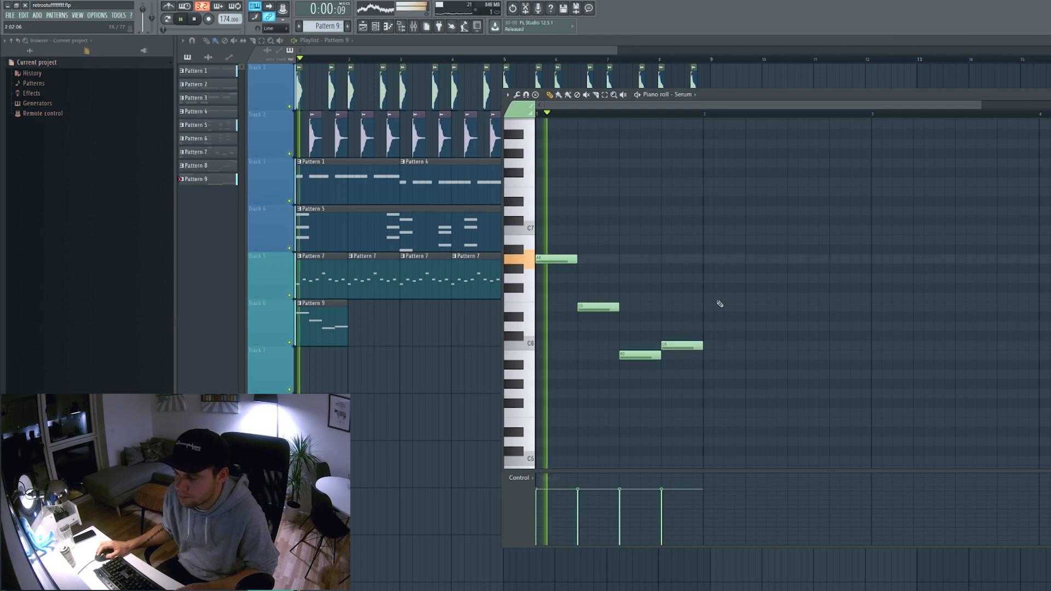
# Step: Add one-bar E6 notes in bars 2 and 3 of the Pattern 9 Serum melody and play it back
pyautogui.scroll(-1, 716, 303)
pyautogui.press('space')
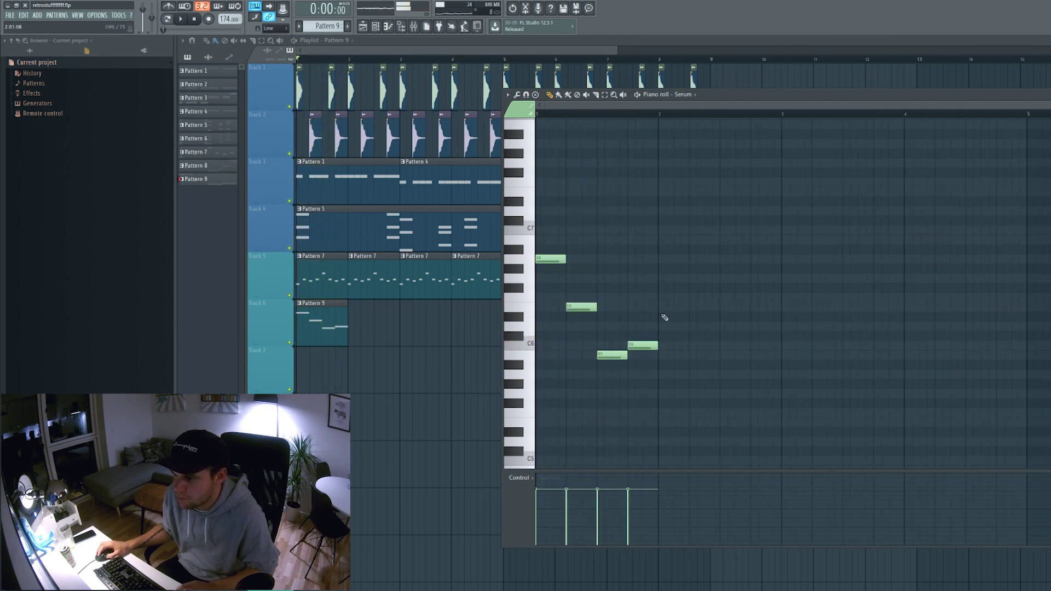
pyautogui.moveTo(688, 308); pyautogui.dragTo(783, 308)
pyautogui.press('space')
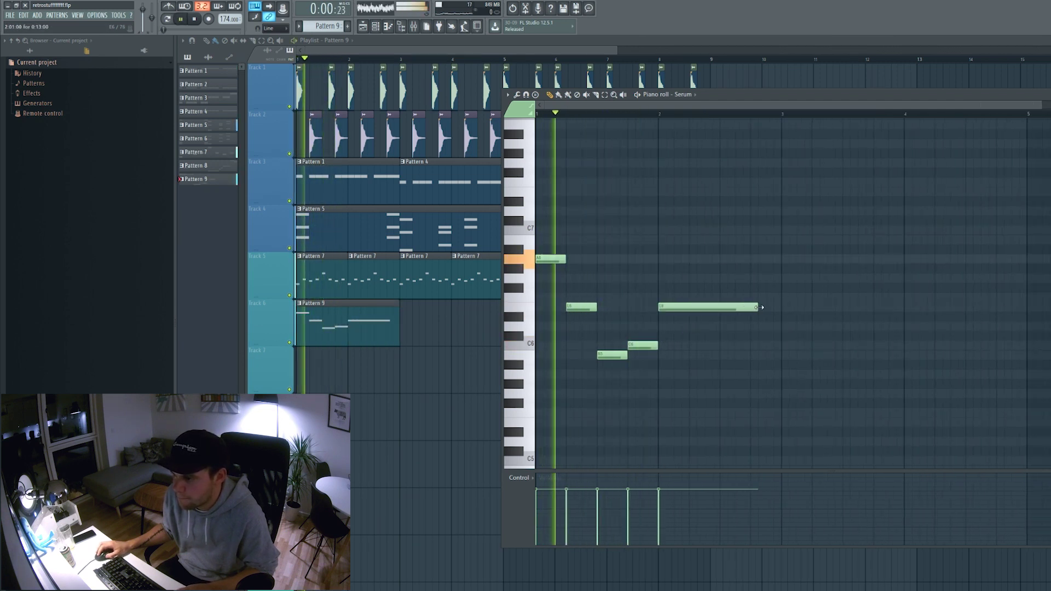
pyautogui.scroll(-1, 731, 229)
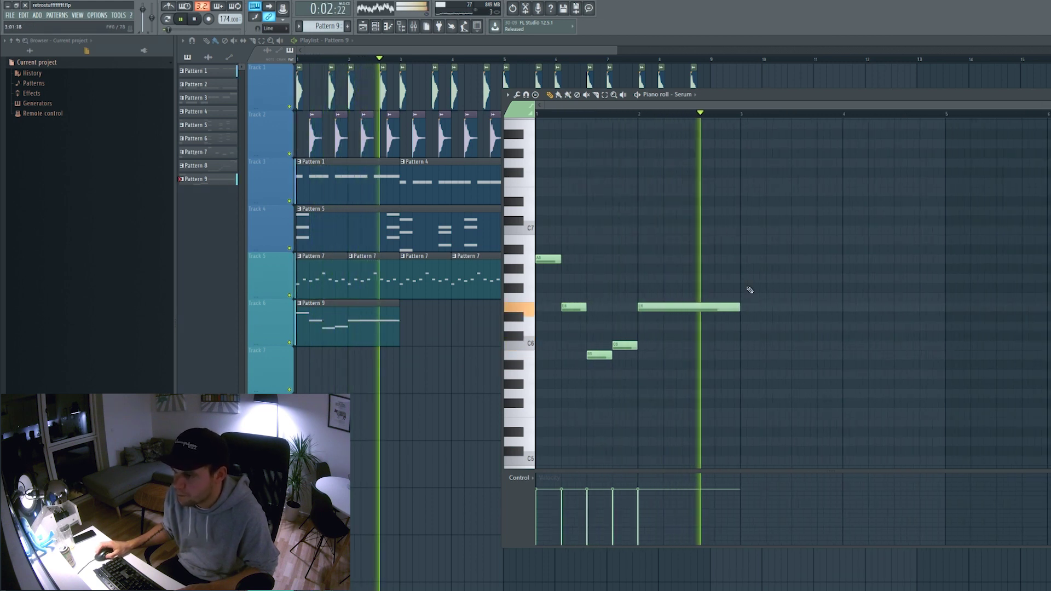
pyautogui.press('space')
pyautogui.scroll(-1, 754, 312)
pyautogui.click(745, 311)
pyautogui.press('space')
pyautogui.scroll(-1, 718, 253)
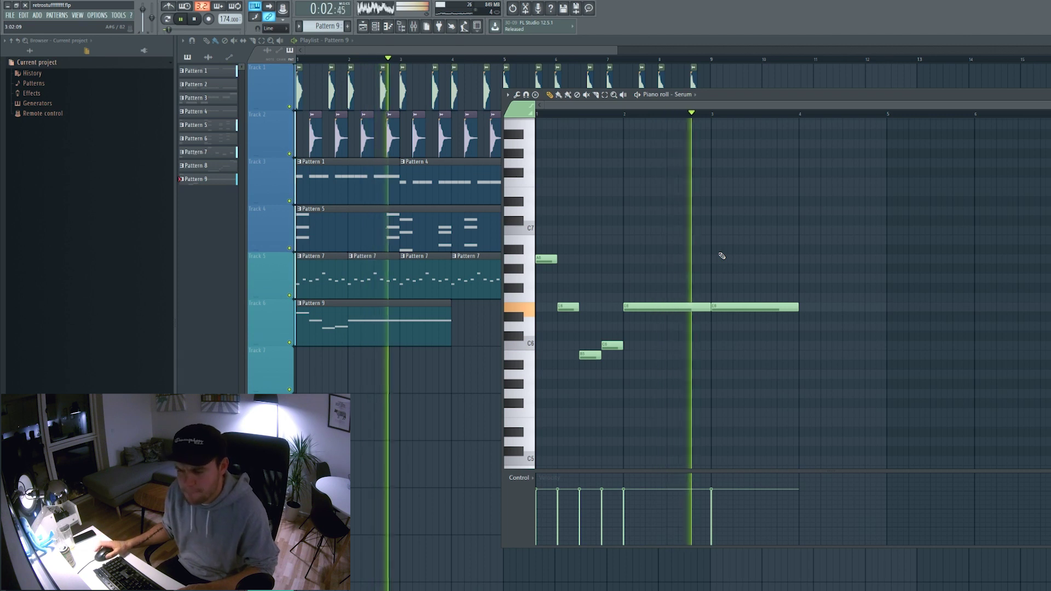
# Step: Fill bar 4 of Pattern 9 with one-beat notes D6, E6, D6, C6 and duplicate the four-bar melody into the following bars
pyautogui.press('space')
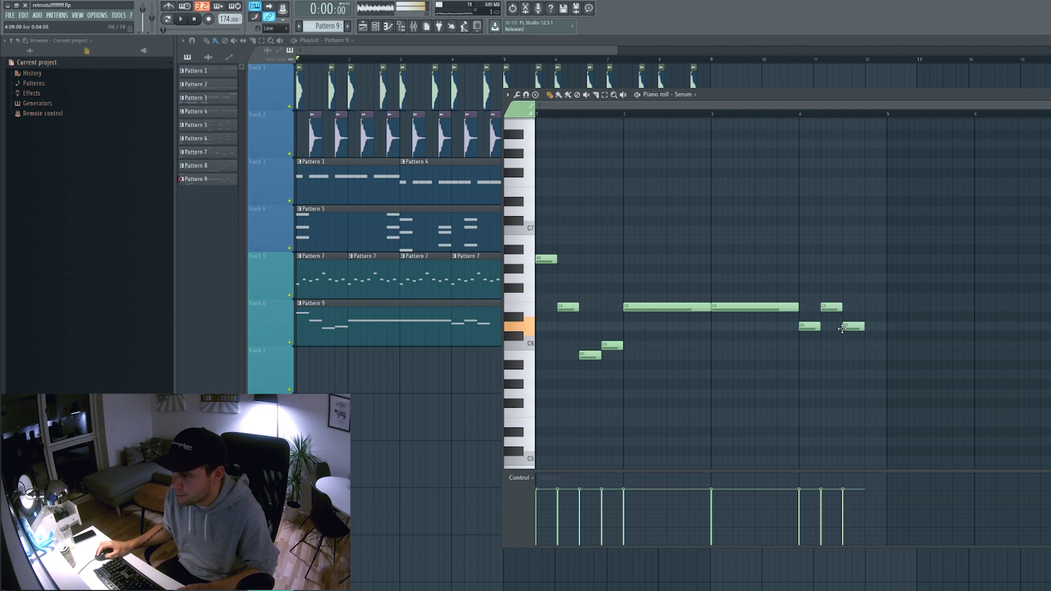
pyautogui.hotkey('ctrl', 'b')
pyautogui.press('F6')
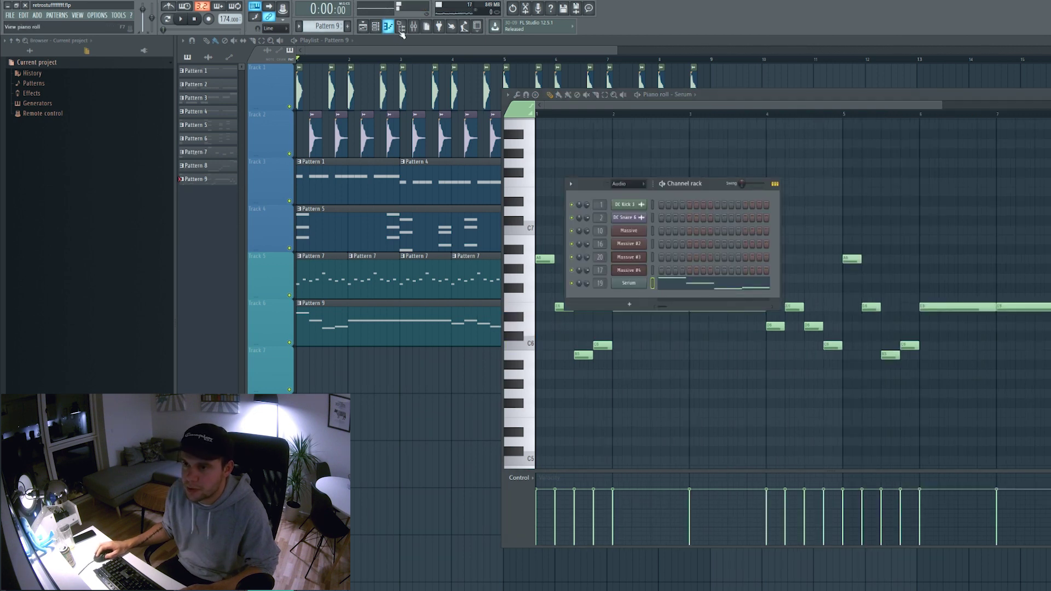
# Step: Mute Track 4 and move its two Pattern 5 chord clips to start at bar 17
pyautogui.click(290, 249)
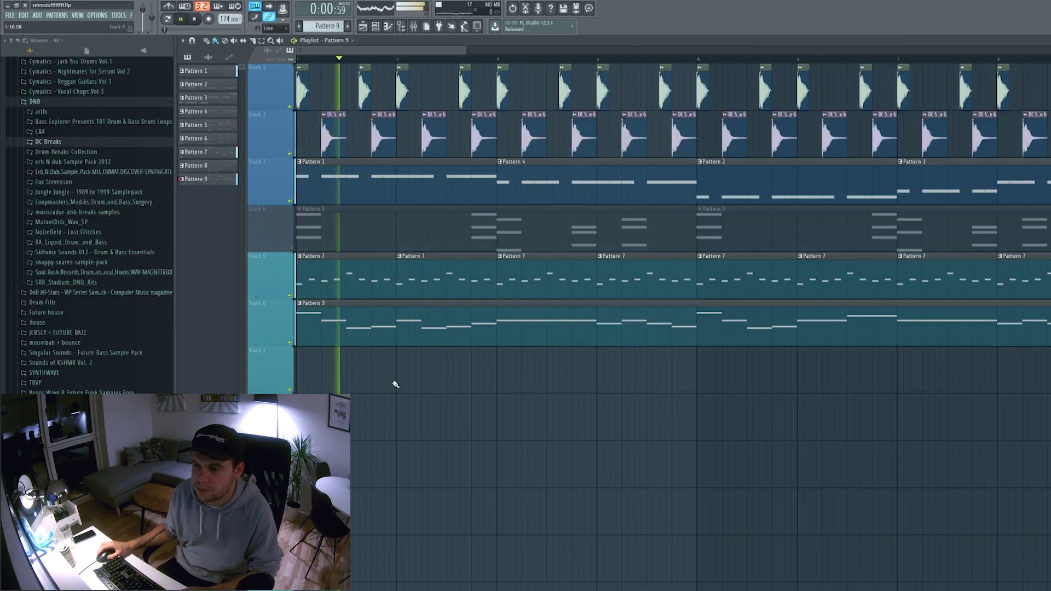
pyautogui.scroll(-5, 392, 382)
pyautogui.click(472, 234)
pyautogui.moveTo(472, 234); pyautogui.dragTo(760, 227)
pyautogui.click(714, 176)
pyautogui.rightClick(715, 176)
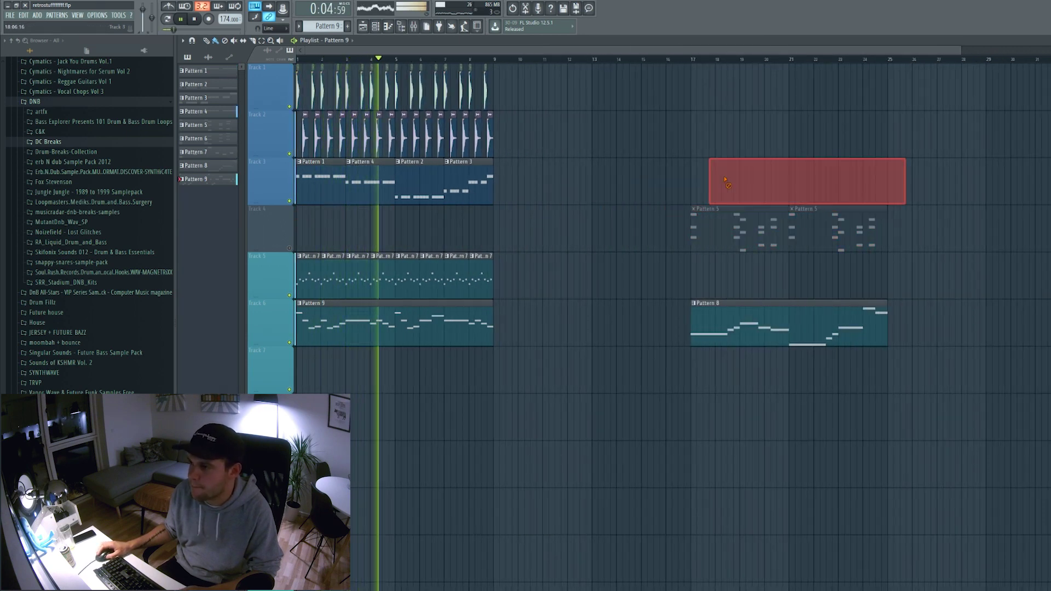
# Step: Select all the Pattern 5 chord notes for reuse and add another Massive channel to the project
pyautogui.press('space')
pyautogui.doubleClick(710, 238)
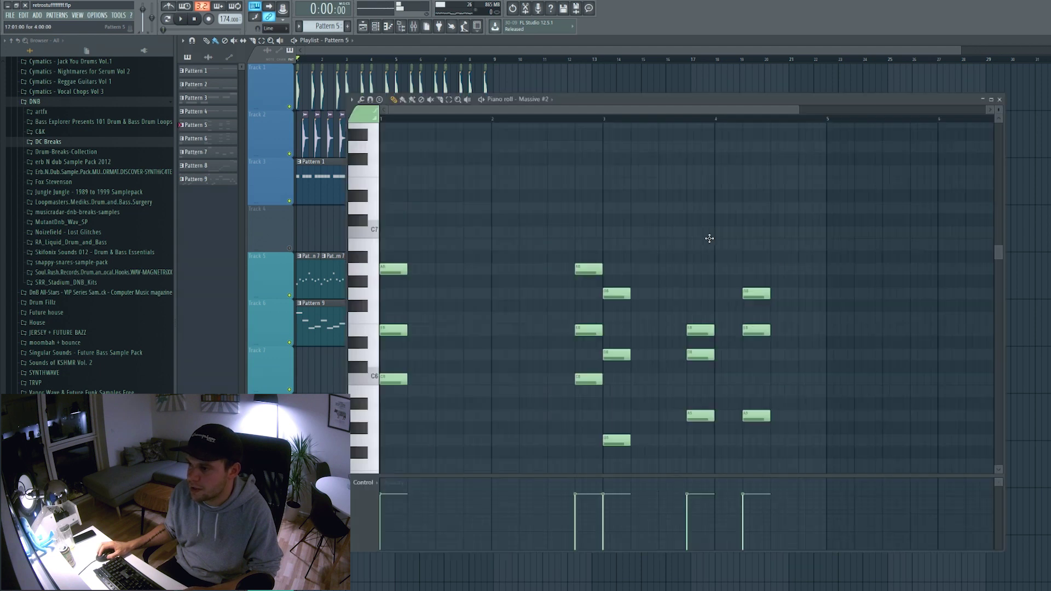
pyautogui.hotkey('ctrl', 'a')
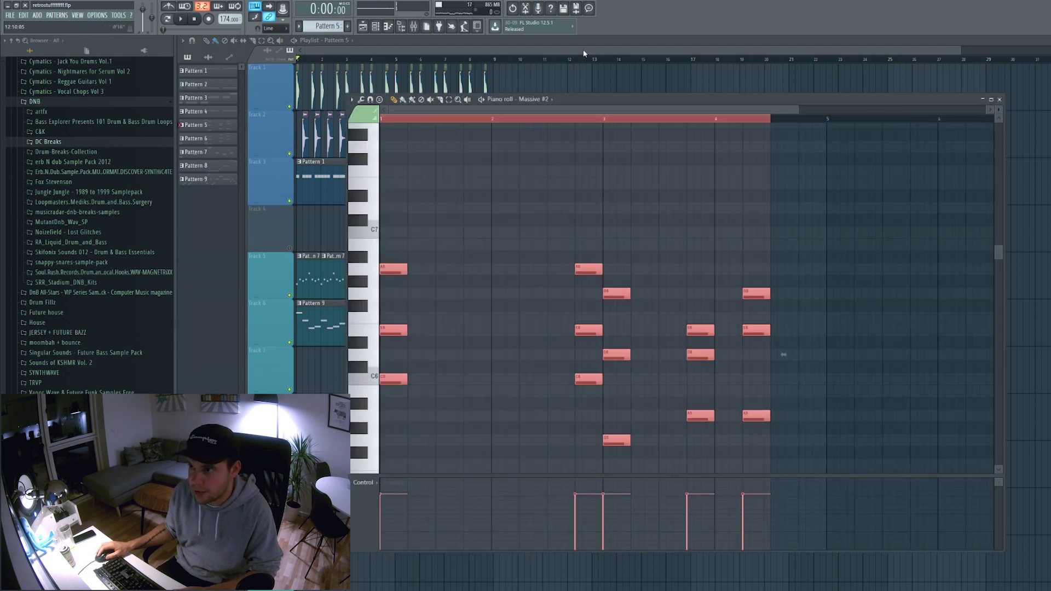
pyautogui.press('F7')
pyautogui.click(375, 28)
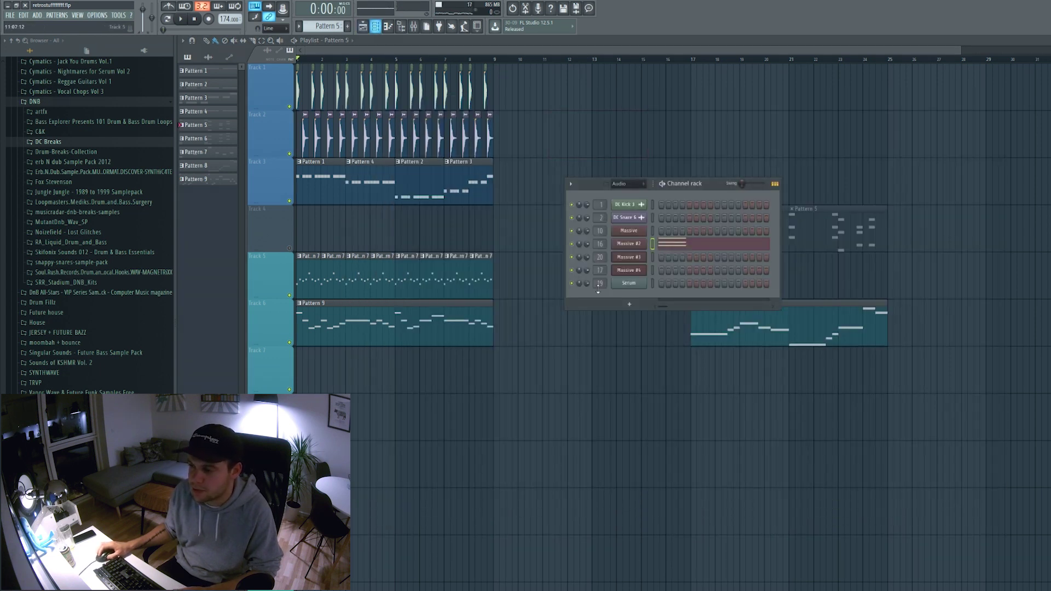
pyautogui.click(629, 304)
pyautogui.click(646, 305)
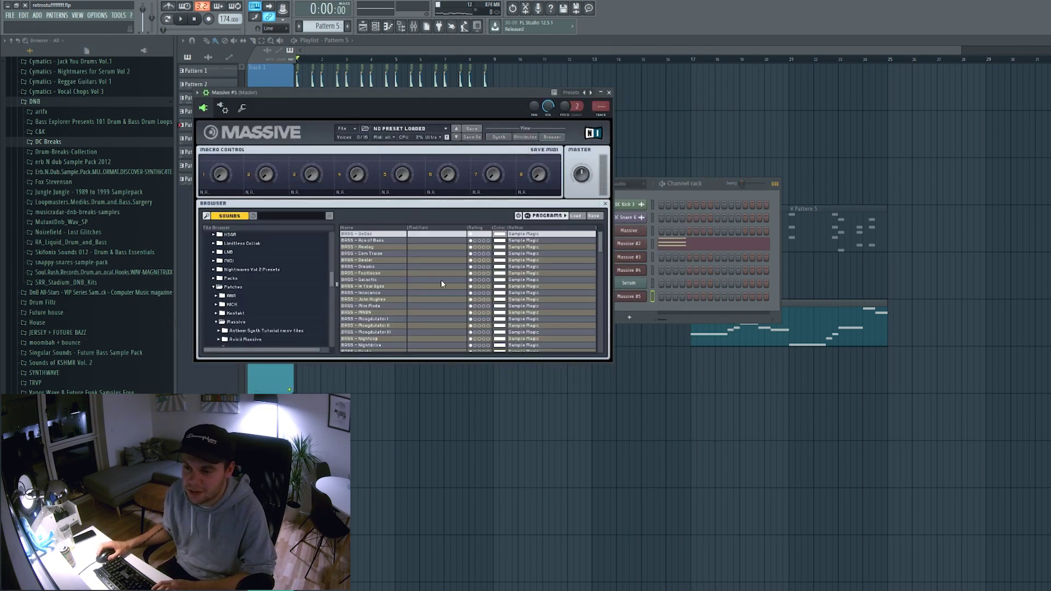
# Step: Load the PAD - Retroglade preset in Massive #5 and open that channel's piano roll for the pad chords
pyautogui.scroll(-10, 404, 307)
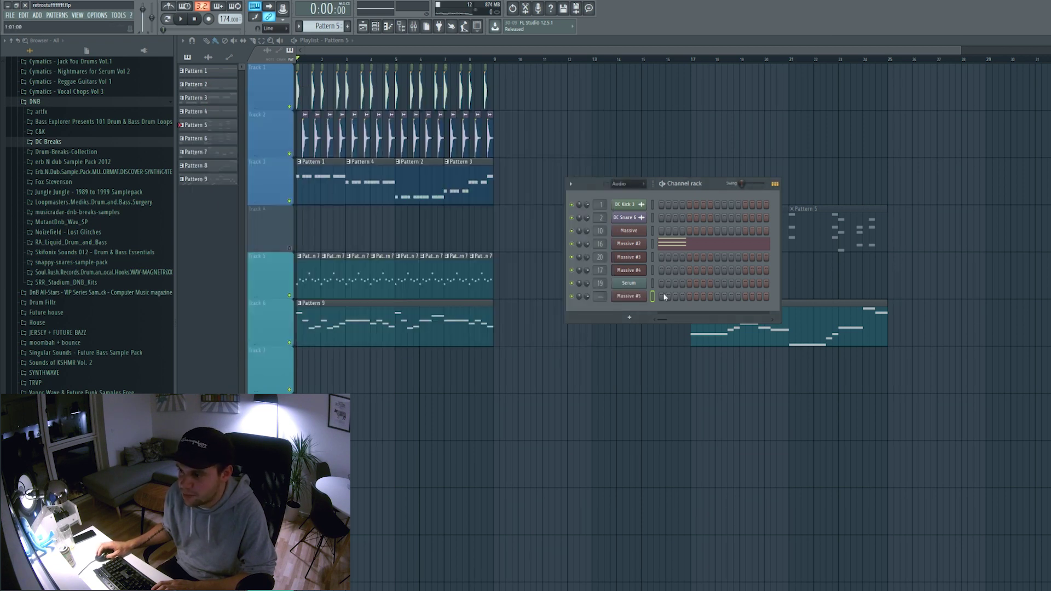
pyautogui.rightClick(651, 295)
pyautogui.click(665, 301)
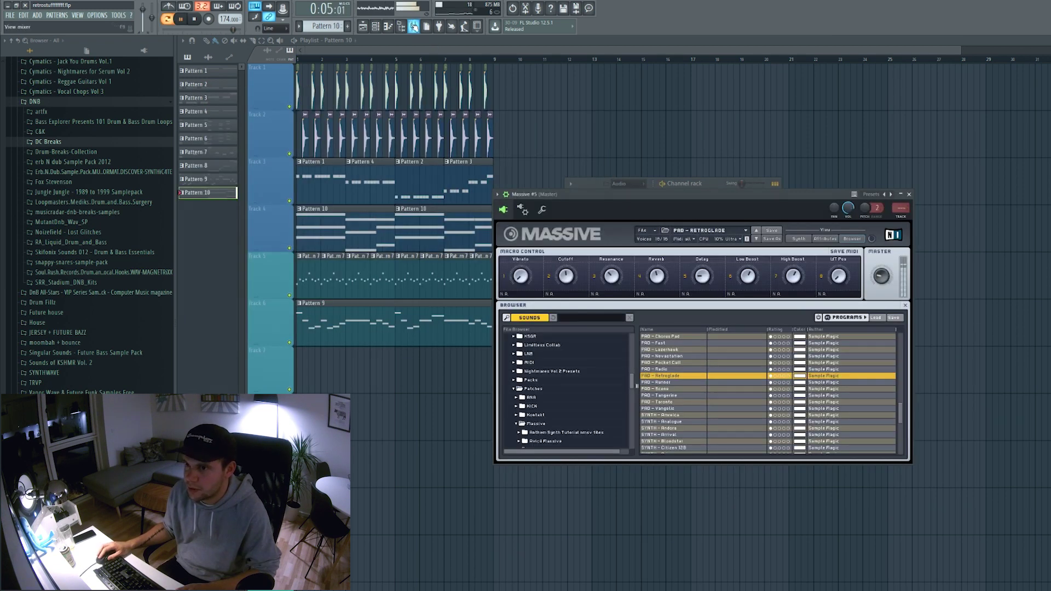
# Step: Route Massive #5 to mixer track 24 (Pad 1) and play back the arrangement in song mode
pyautogui.click(413, 26)
pyautogui.moveTo(904, 220); pyautogui.dragTo(896, 210)
pyautogui.click(195, 20)
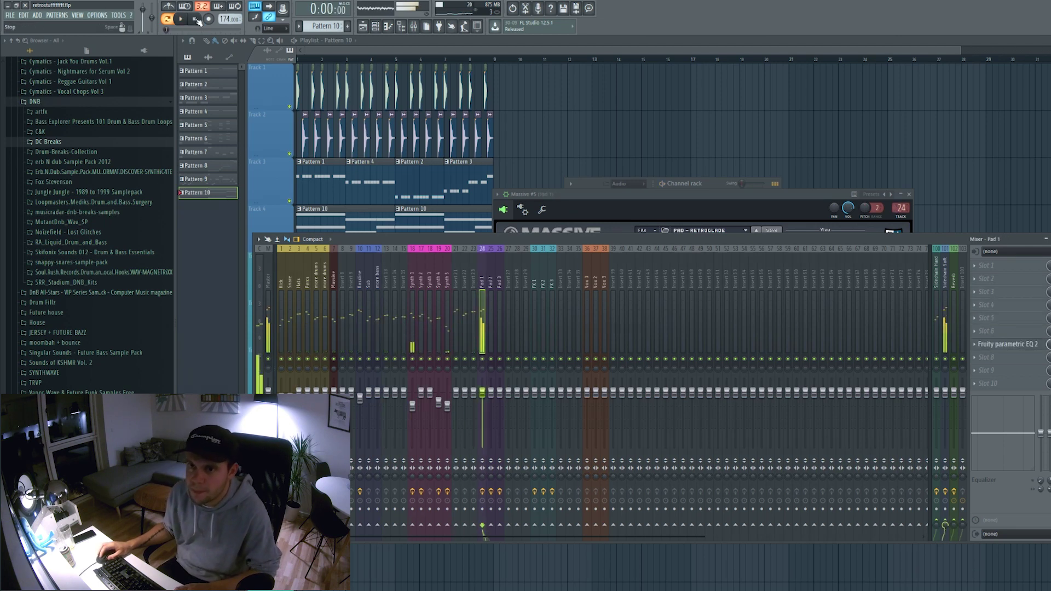
pyautogui.click(167, 19)
pyautogui.press('space')
pyautogui.click(414, 26)
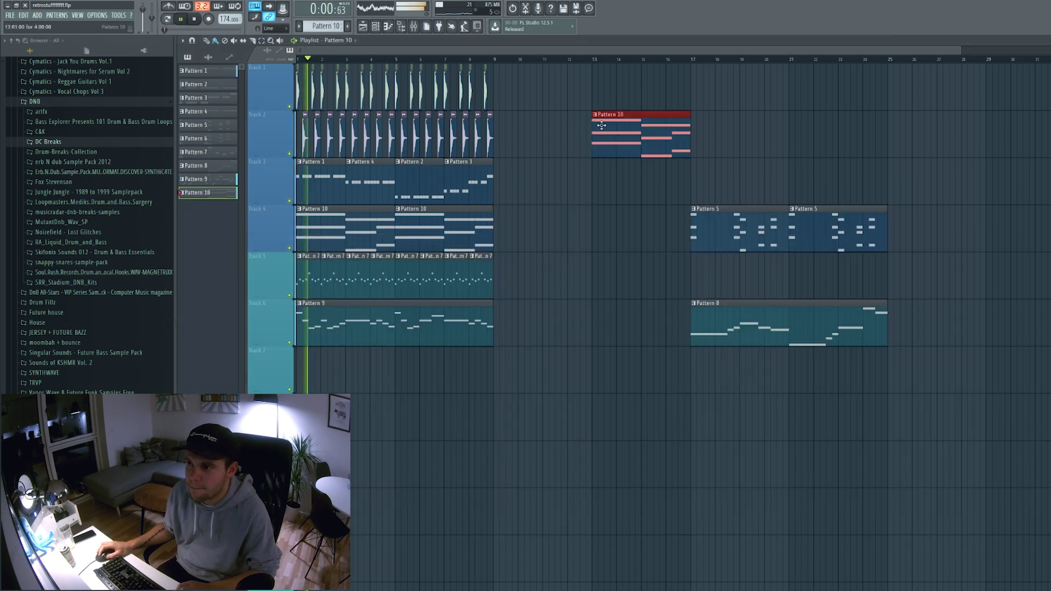
# Step: Lower the Pad 1 fader to about -4 dB and its EQ high shelf to about -2.9 dB
pyautogui.click(413, 26)
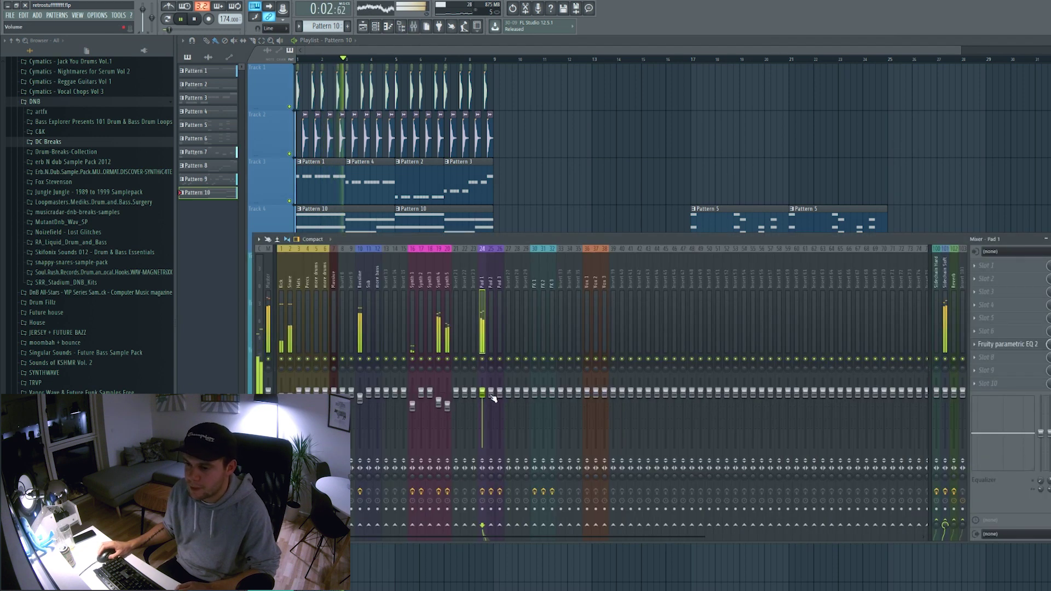
pyautogui.moveTo(487, 401); pyautogui.dragTo(487, 408)
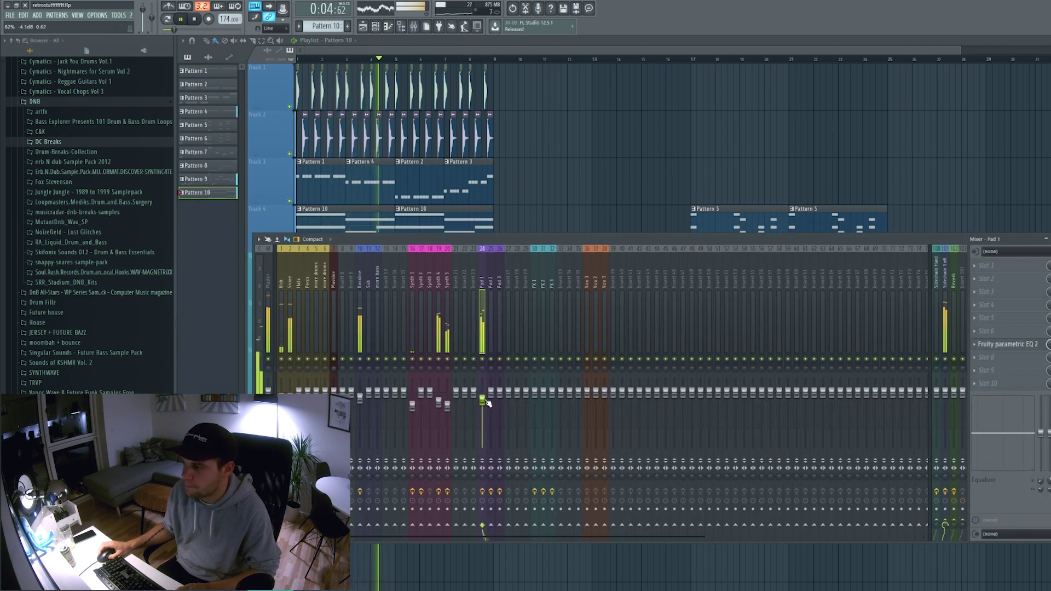
pyautogui.click(1013, 344)
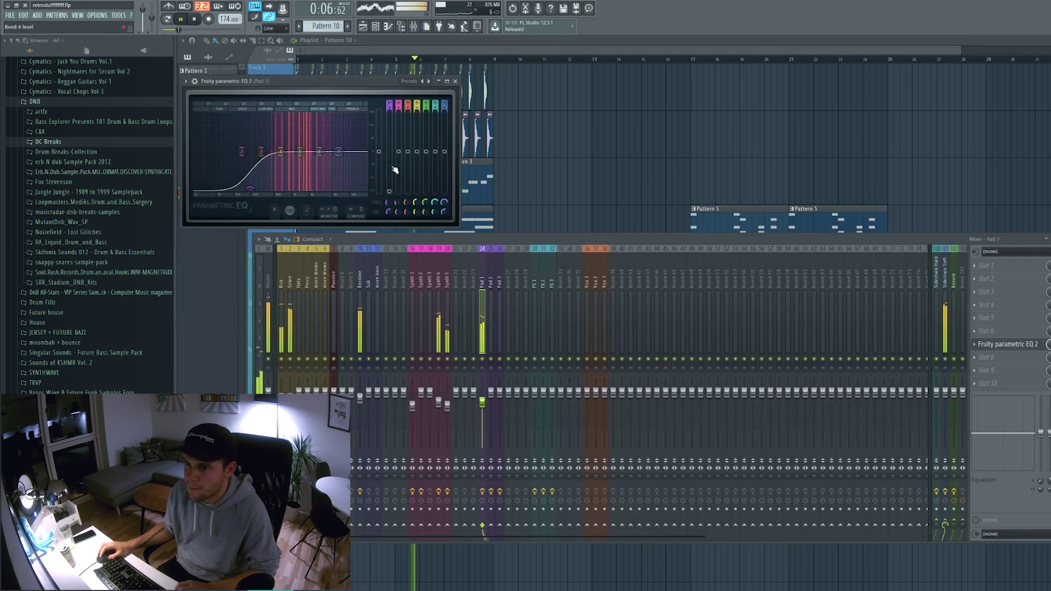
pyautogui.moveTo(331, 157); pyautogui.dragTo(329, 158)
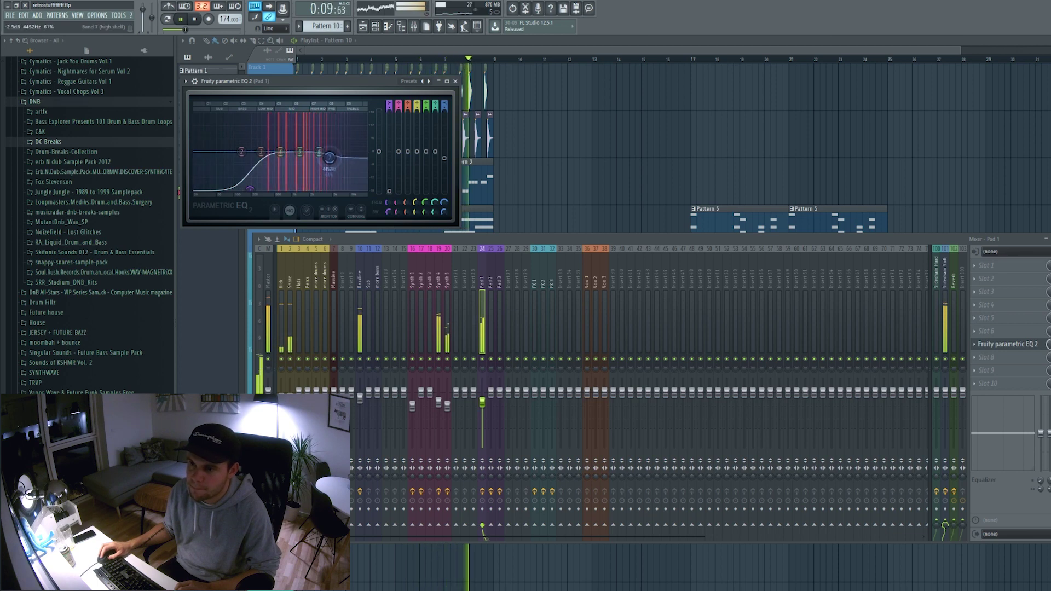
pyautogui.click(456, 81)
pyautogui.click(634, 149)
pyautogui.rightClick(635, 149)
pyautogui.click(651, 149)
pyautogui.rightClick(650, 149)
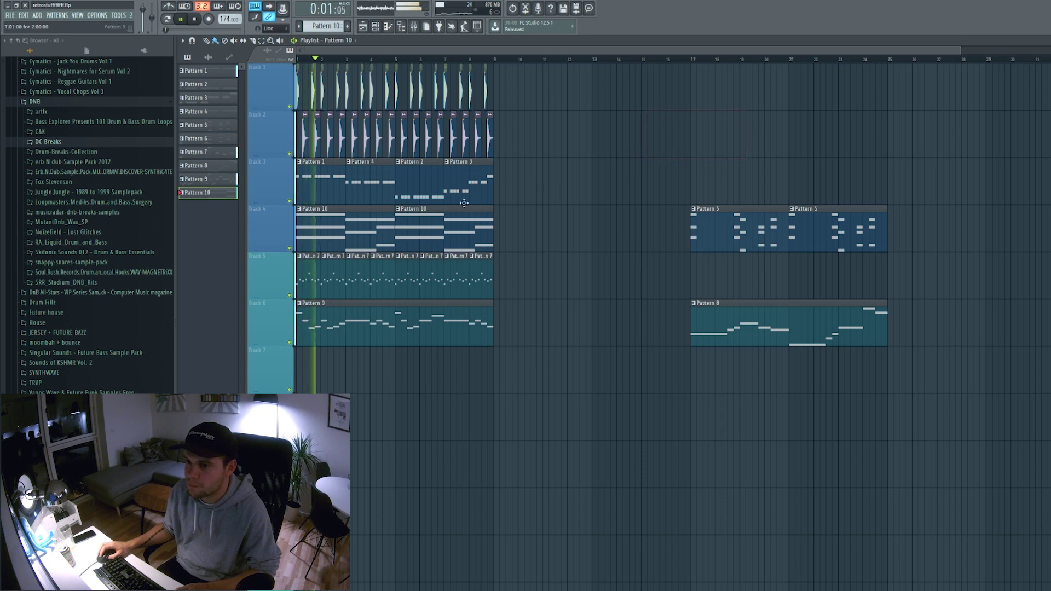
# Step: Open the Pattern 9 melody on Track 6 in the piano roll and select all its notes
pyautogui.press('space')
pyautogui.doubleClick(365, 323)
pyautogui.hotkey('ctrl', 'a')
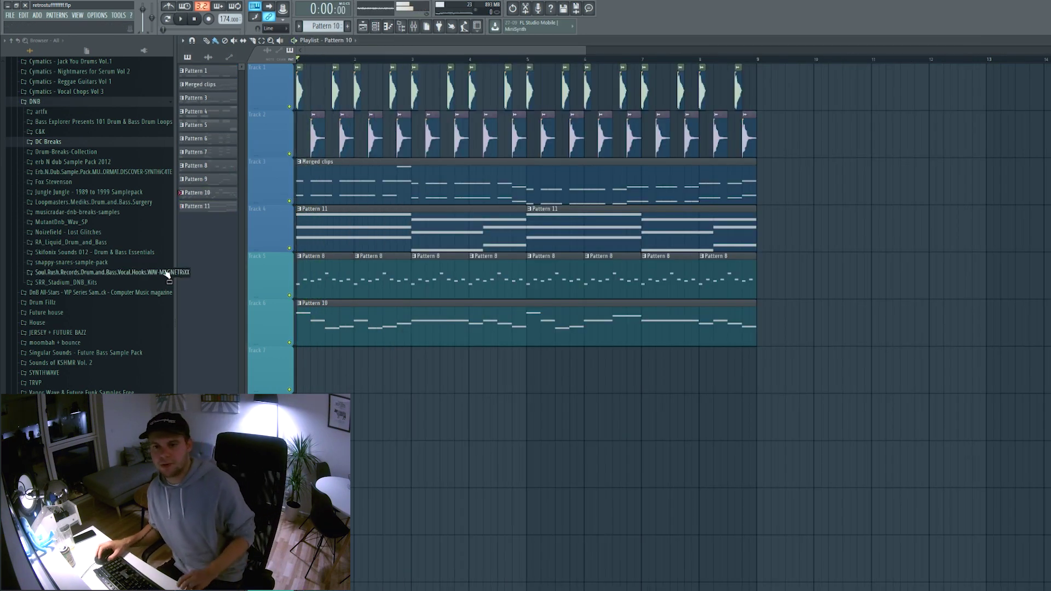
# Step: Collapse the DNB sample folder and play back the first bars of the arrangement
pyautogui.click(70, 102)
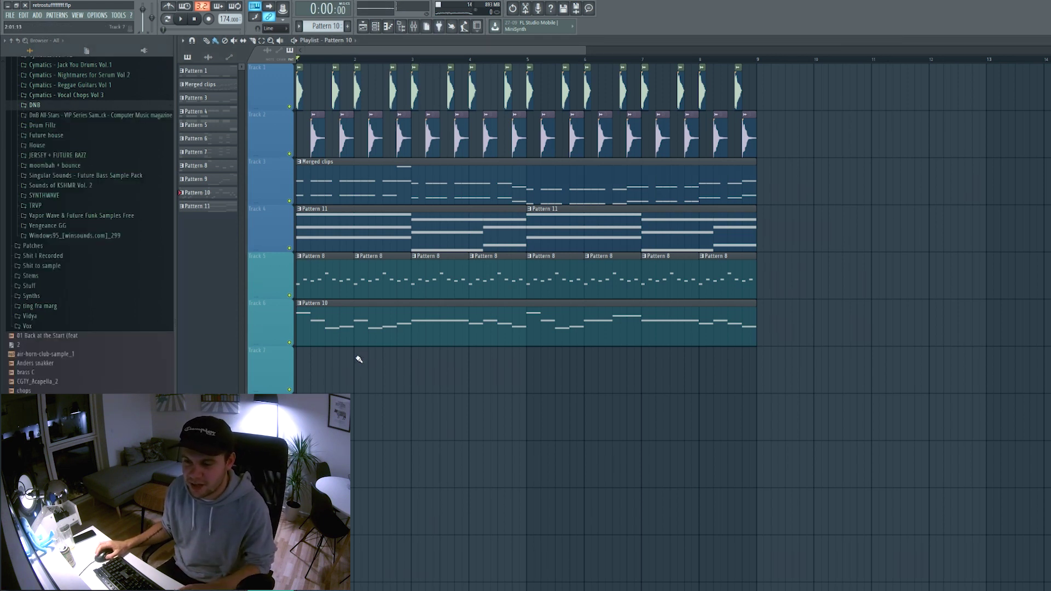
pyautogui.press('space')
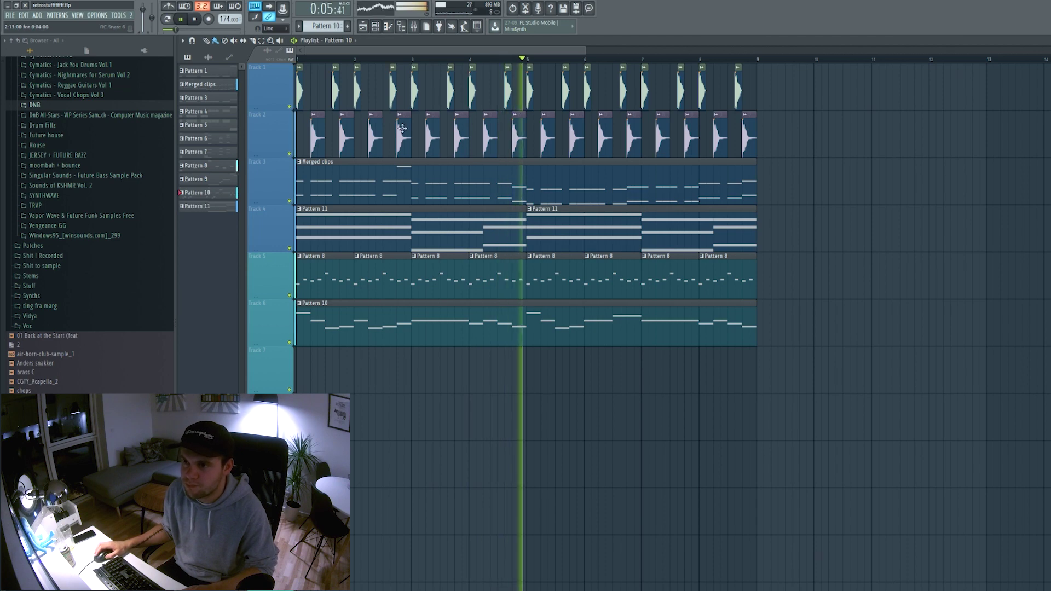
pyautogui.press('space')
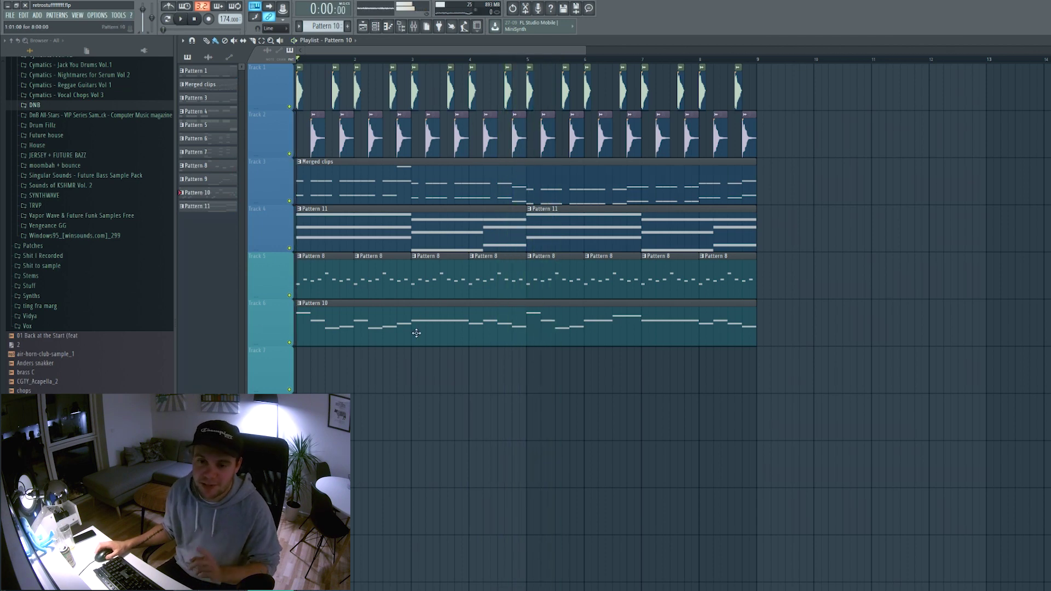
# Step: Open the closed hi-hat samples of the Sounds of KSHMR Vol. 2 pack in the sample browser
pyautogui.scroll(15, 56, 268)
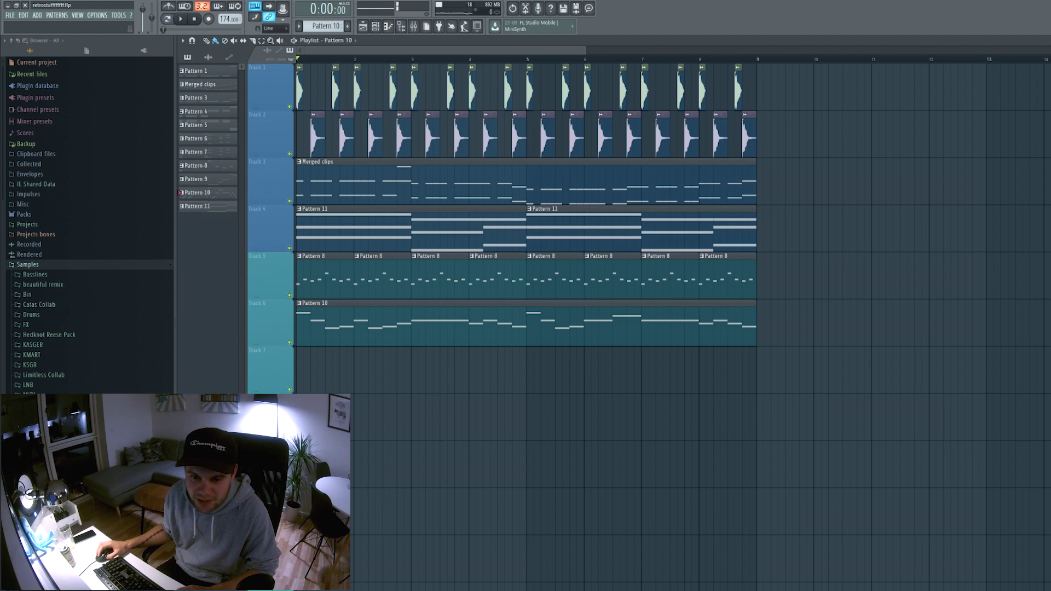
pyautogui.scroll(-5, 63, 315)
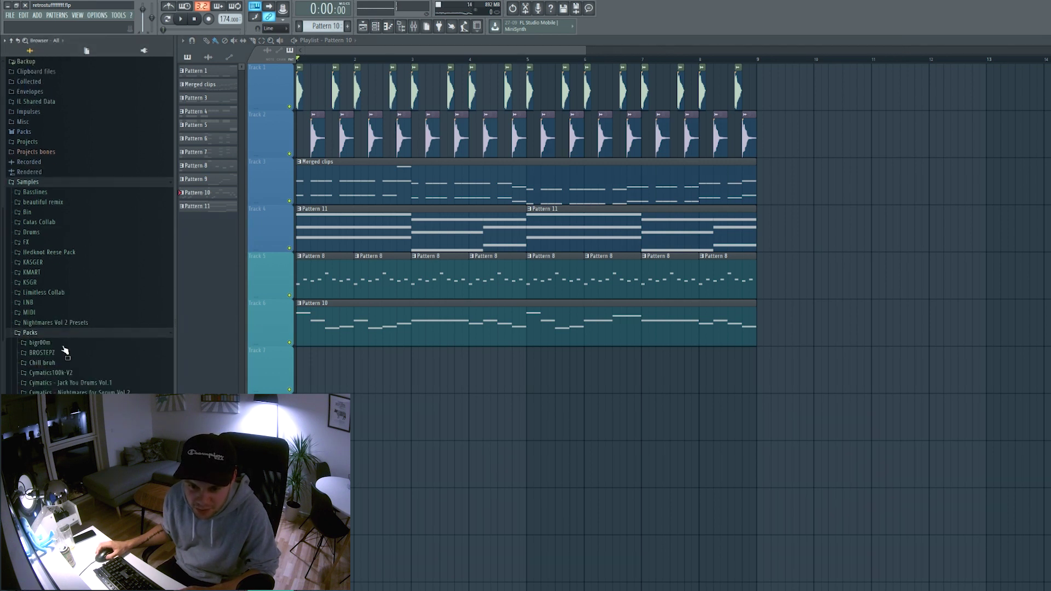
pyautogui.click(60, 275)
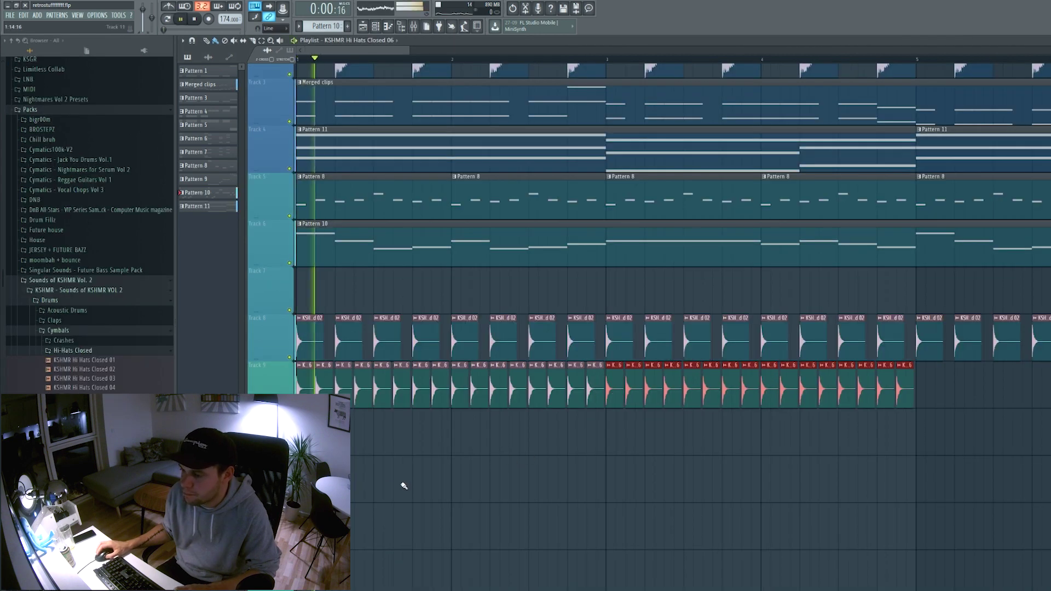
# Step: Duplicate the KSHMR Hi Hats Closed 06 clips on Track 9 to fill the loop through bar 8
pyautogui.scroll(-3, 403, 488)
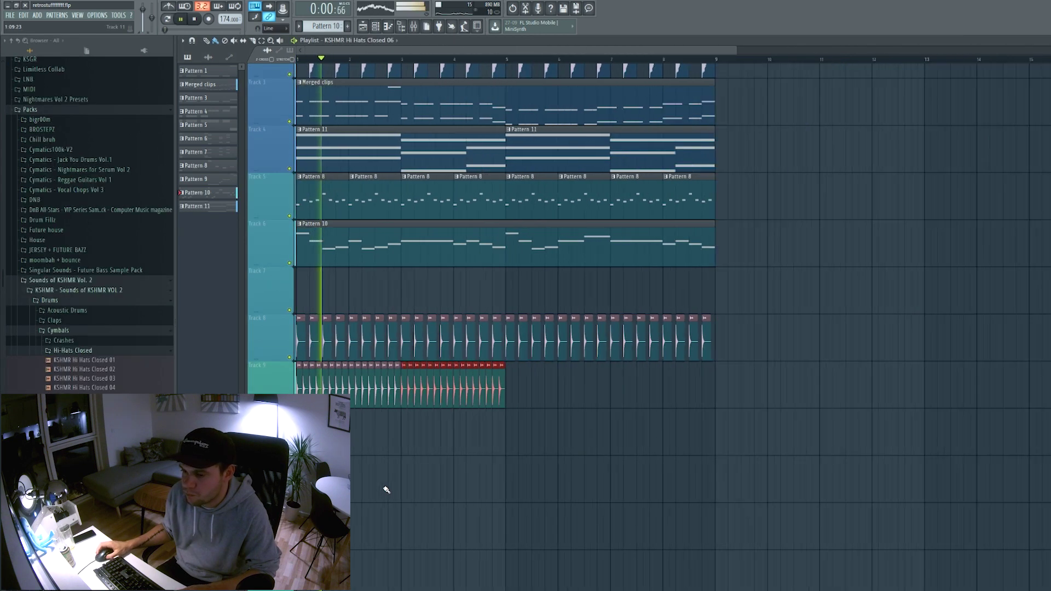
pyautogui.moveTo(473, 400); pyautogui.dragTo(450, 389)
pyautogui.click(441, 432)
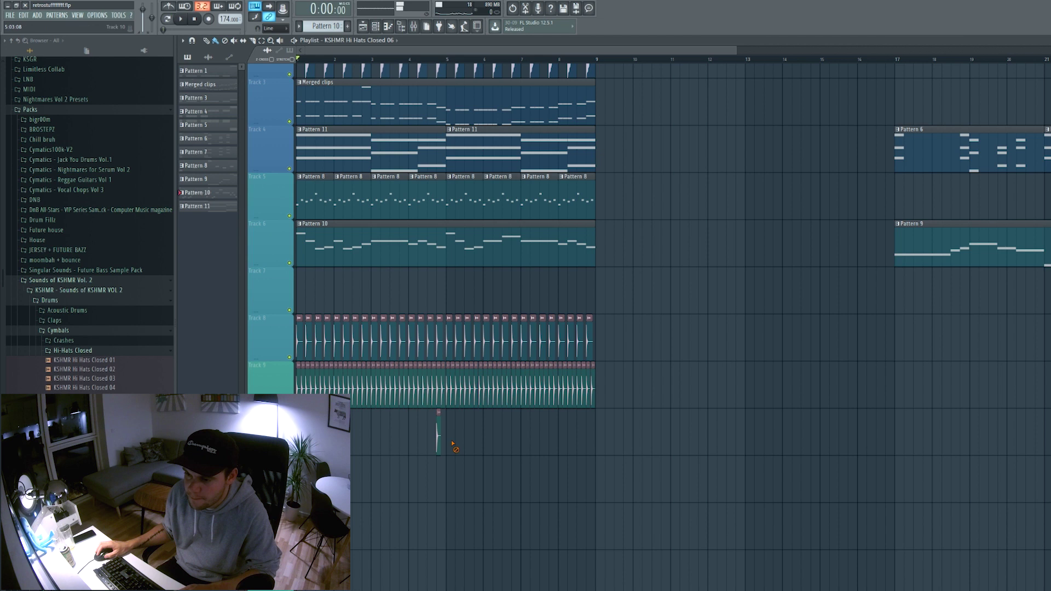
# Step: Lower the KSHMR Hi Hats Closed 06 channel volume to about -16 dB during playback
pyautogui.doubleClick(447, 389)
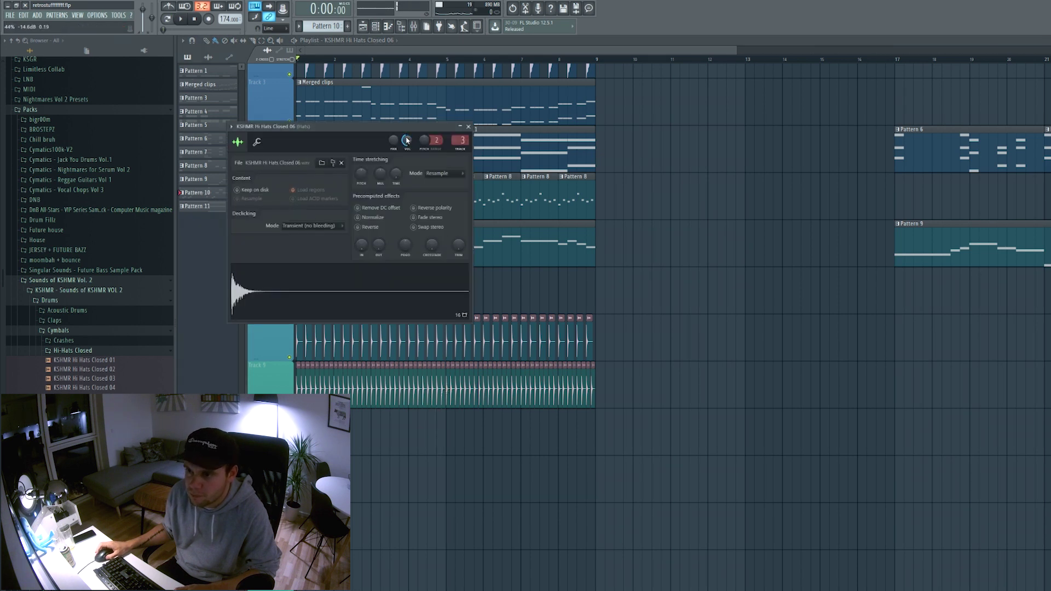
pyautogui.press('space')
pyautogui.moveTo(407, 141); pyautogui.dragTo(407, 143)
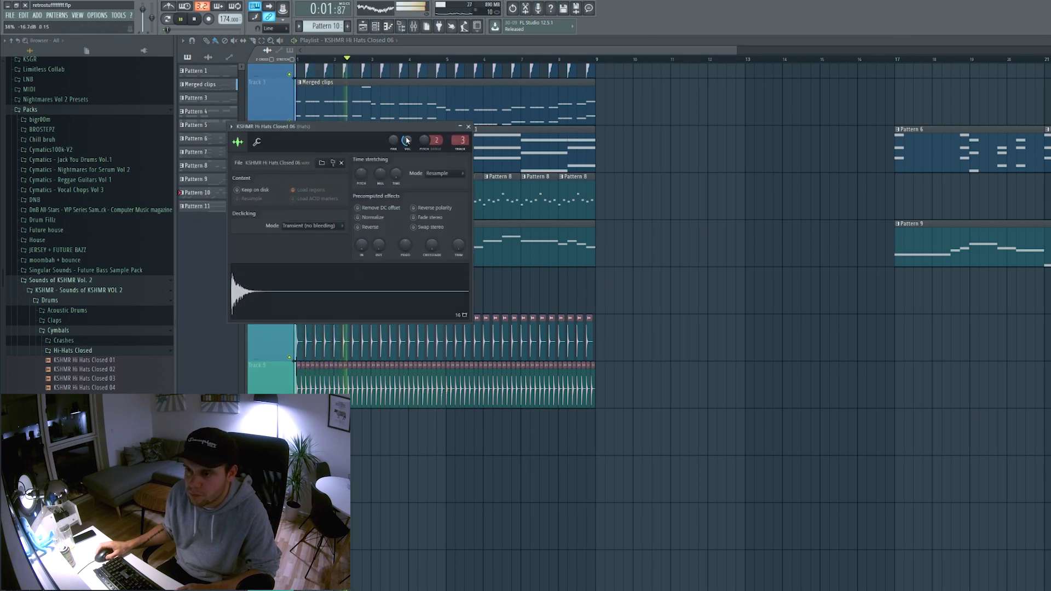
pyautogui.click(468, 127)
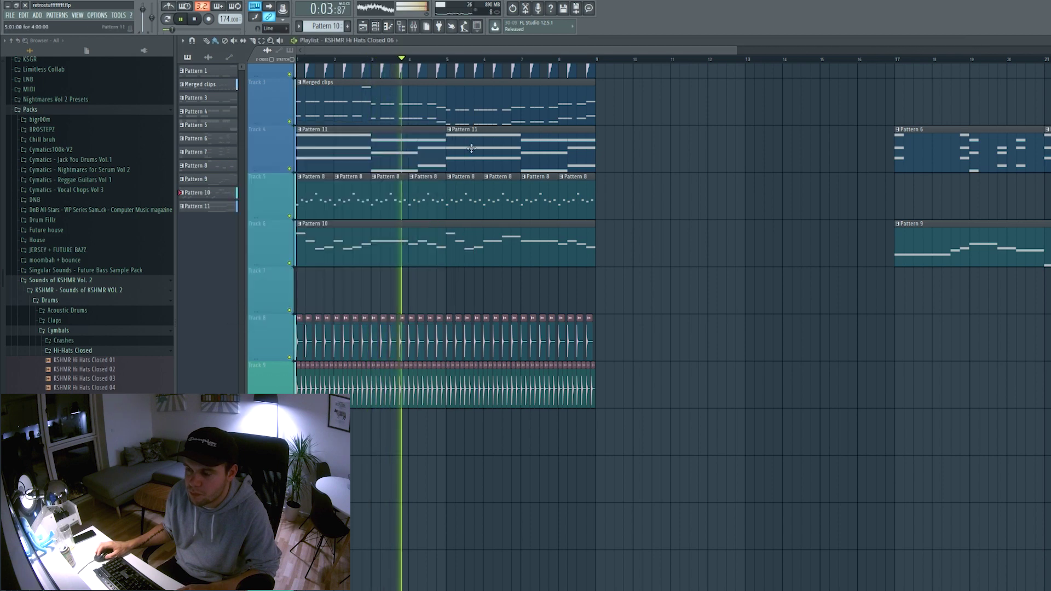
pyautogui.click(645, 339)
pyautogui.rightClick(645, 336)
pyautogui.scroll(1, 651, 275)
pyautogui.scroll(1, 646, 281)
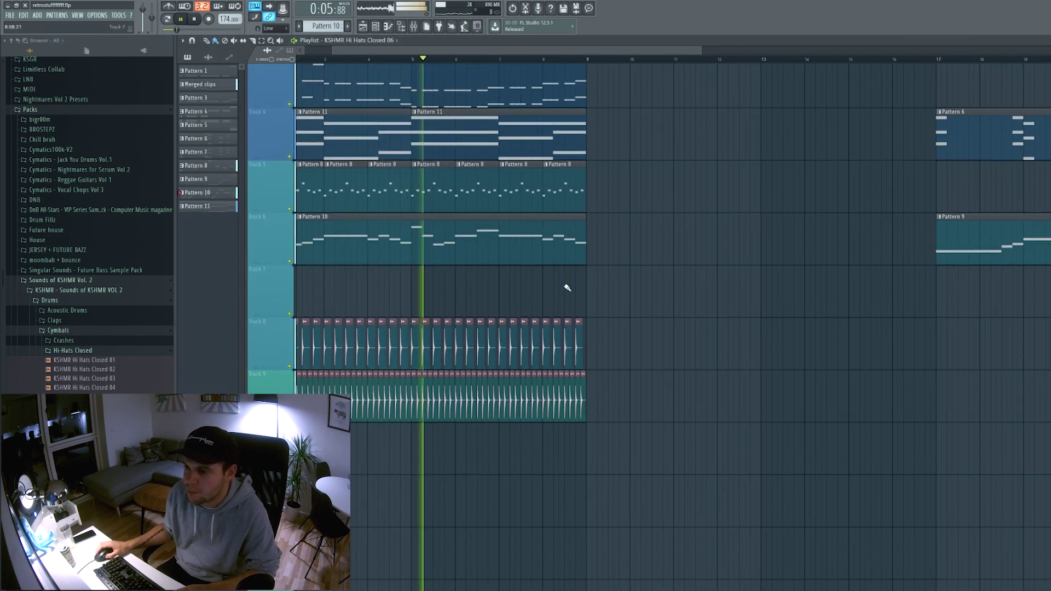
pyautogui.scroll(-1, 562, 286)
pyautogui.scroll(1, 550, 288)
pyautogui.moveTo(514, 291); pyautogui.dragTo(988, 307)
pyautogui.scroll(1, 680, 355)
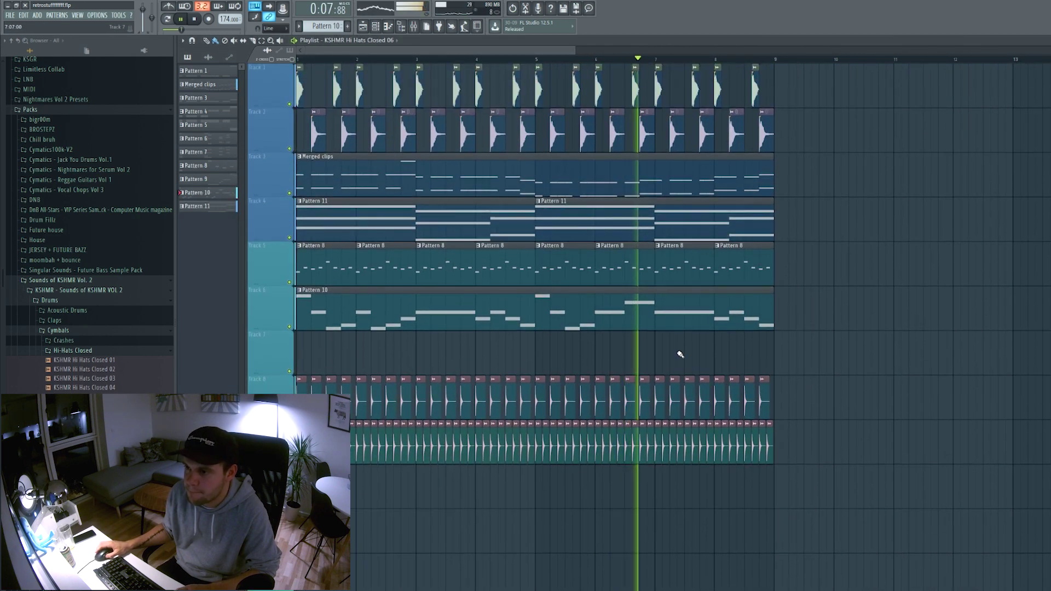
# Step: Mute the merged bass clip's Track 3 and restart playback to hear the loop without it
pyautogui.click(290, 193)
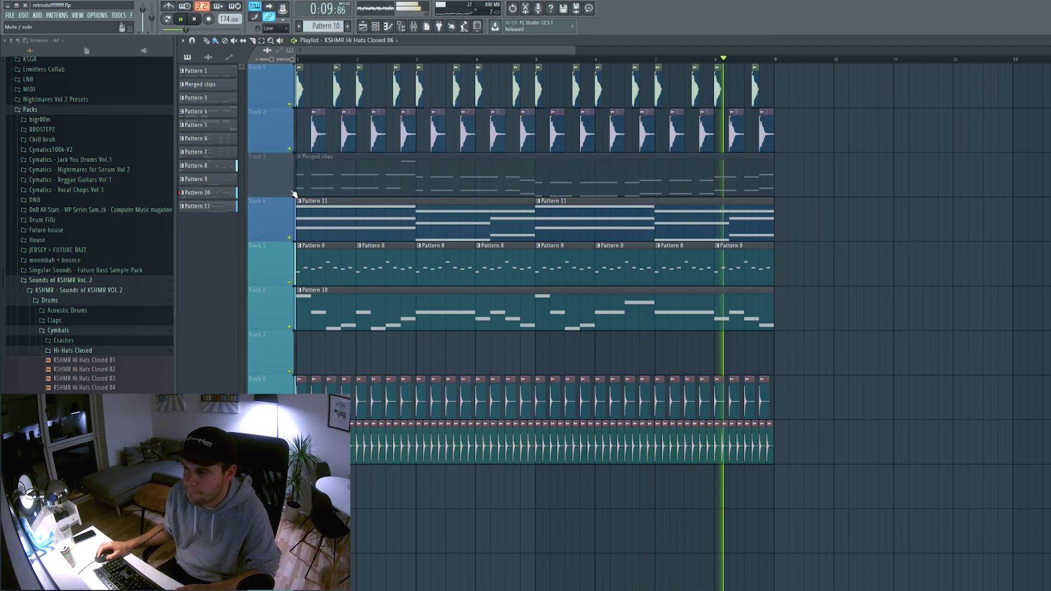
pyautogui.press('space')
pyautogui.press('space')
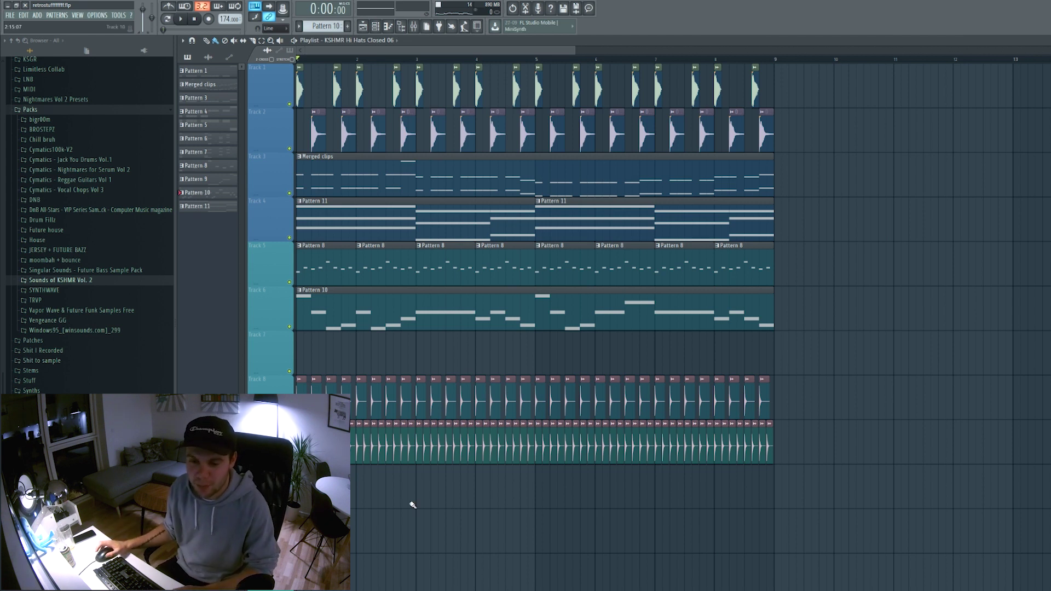
# Step: Trim the beginning of the soloed think--a05 break on Track 10 and play it back briefly
pyautogui.scroll(-3, 67, 244)
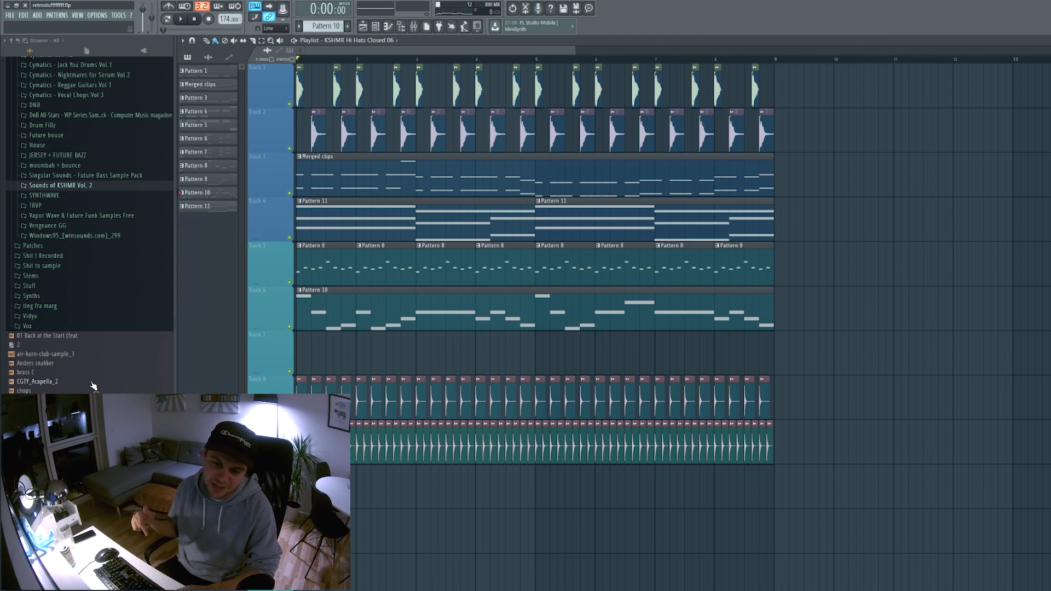
pyautogui.moveTo(379, 505); pyautogui.dragTo(410, 506)
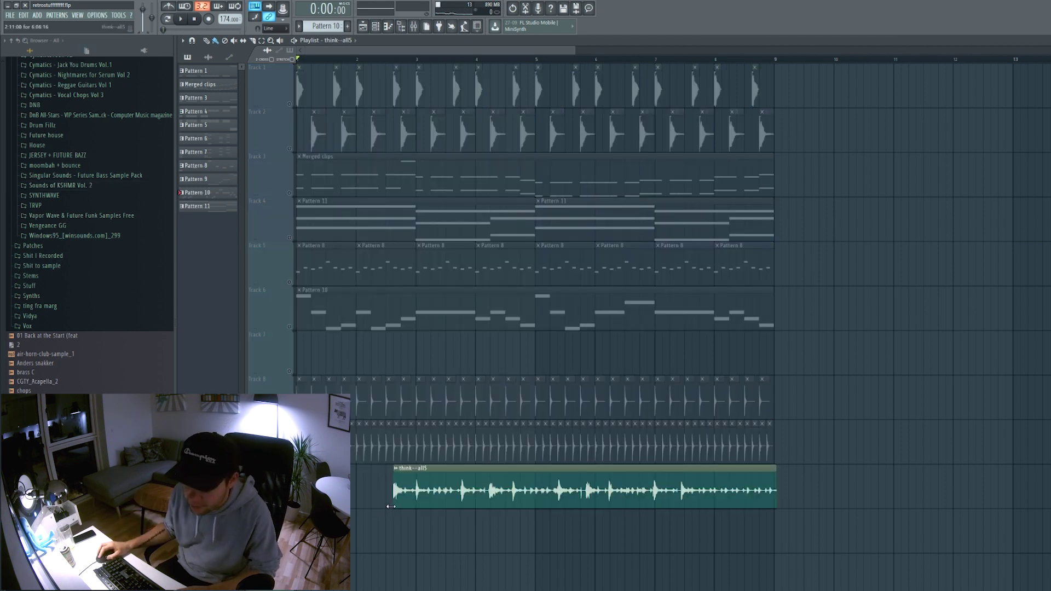
pyautogui.scroll(4, 388, 508)
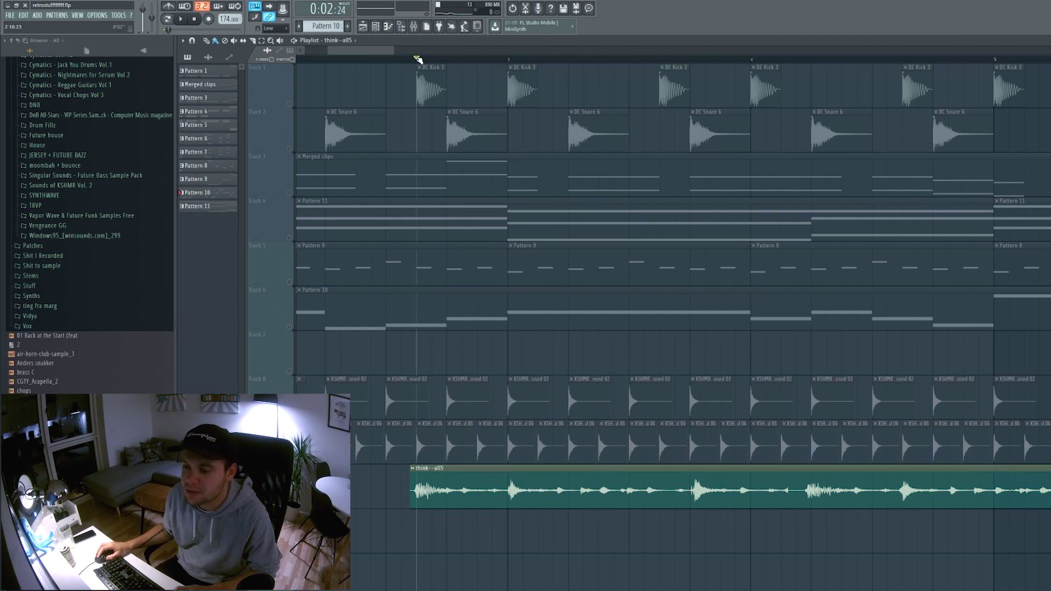
pyautogui.press('space')
pyautogui.press('space')
pyautogui.scroll(5, 381, 395)
# Step: Move the think--a05 break earlier so its first hit falls on the beat, and trim its start to that hit
pyautogui.moveTo(667, 487); pyautogui.dragTo(504, 487)
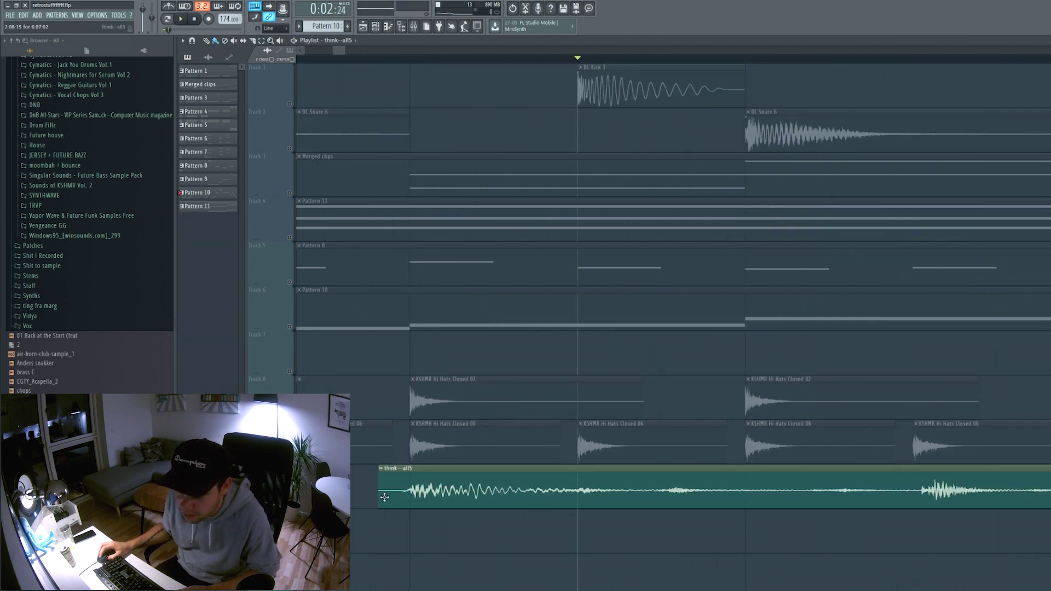
pyautogui.moveTo(380, 499); pyautogui.dragTo(397, 504)
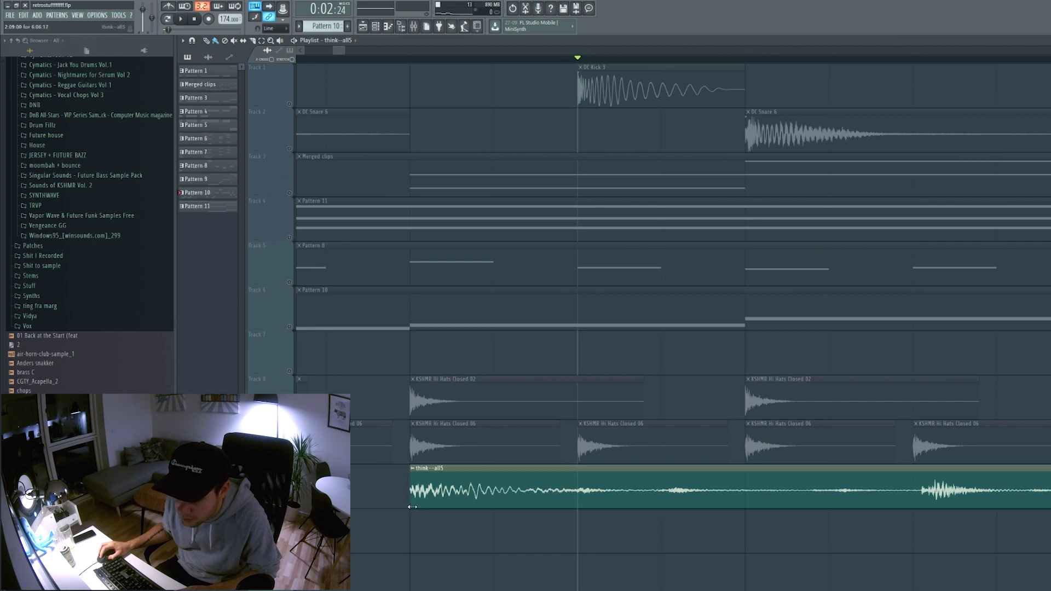
pyautogui.scroll(-8, 441, 487)
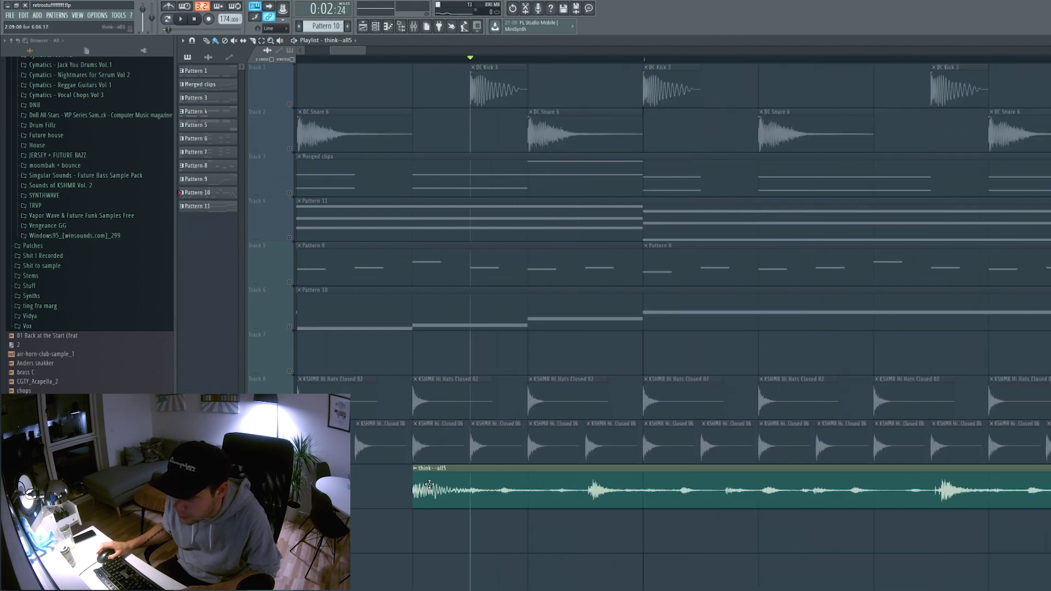
# Step: Trim the end of the think--a05 break on Track 10 to a length of 1:08:12
pyautogui.moveTo(740, 496); pyautogui.dragTo(464, 504)
pyautogui.scroll(10, 468, 504)
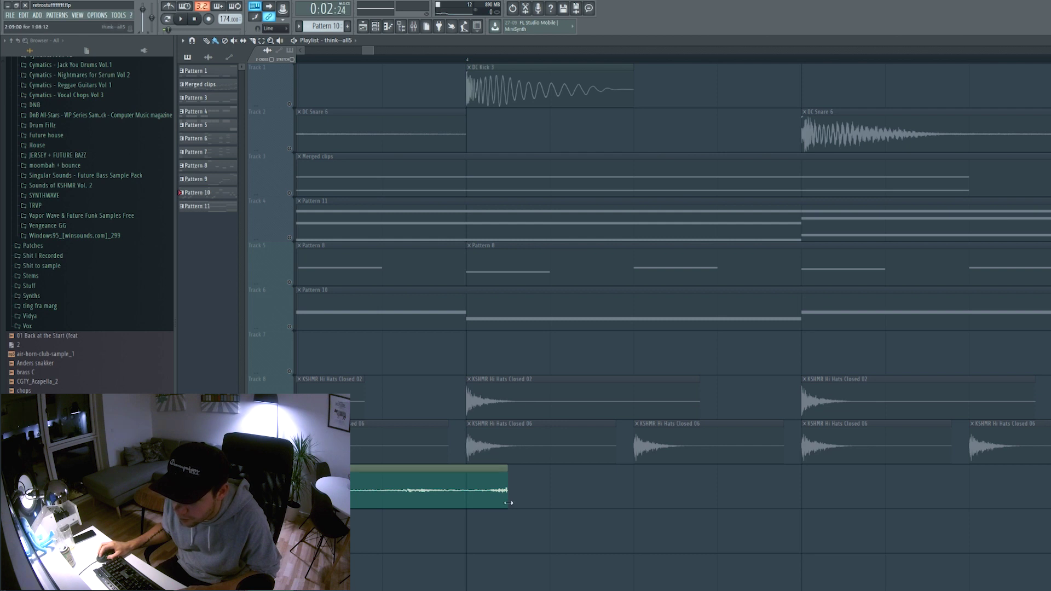
pyautogui.scroll(-5, 508, 503)
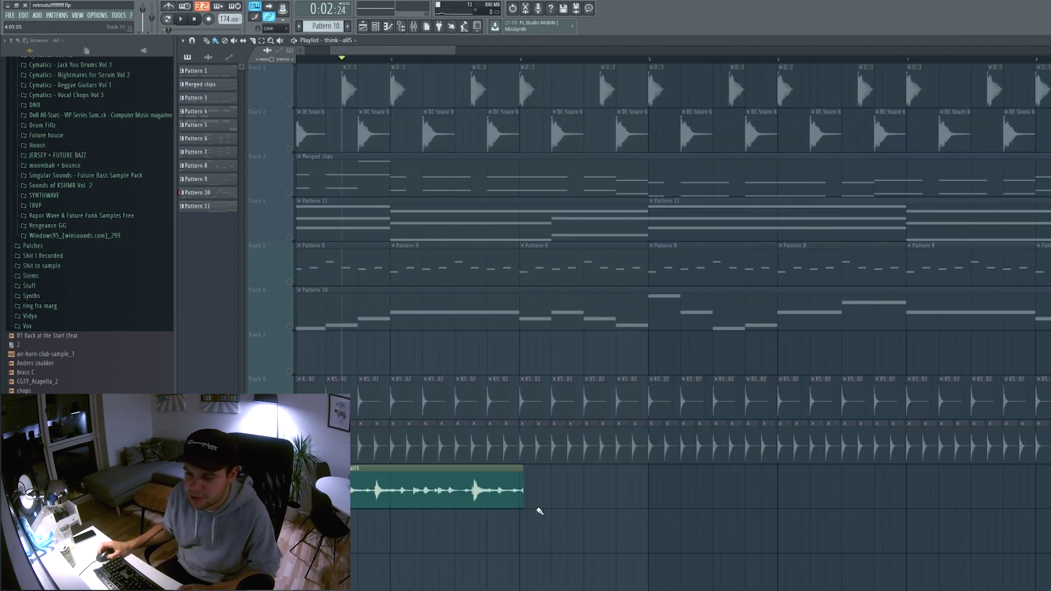
pyautogui.scroll(4, 525, 507)
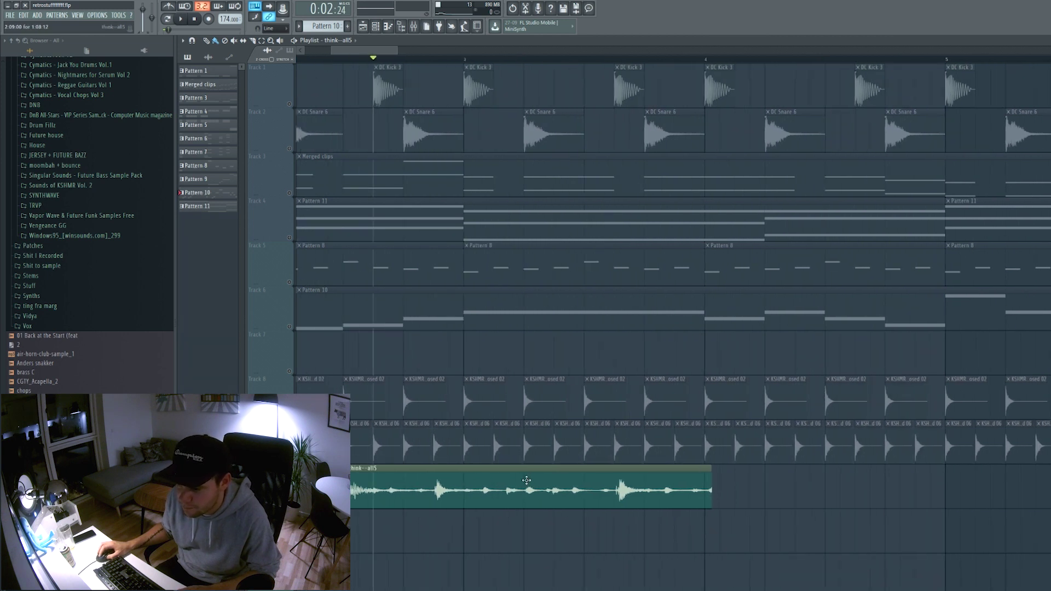
# Step: Move the think--a05 break to the start of bar 3, time-stretch it to exactly one bar, and play it back
pyautogui.moveTo(526, 481); pyautogui.dragTo(647, 480)
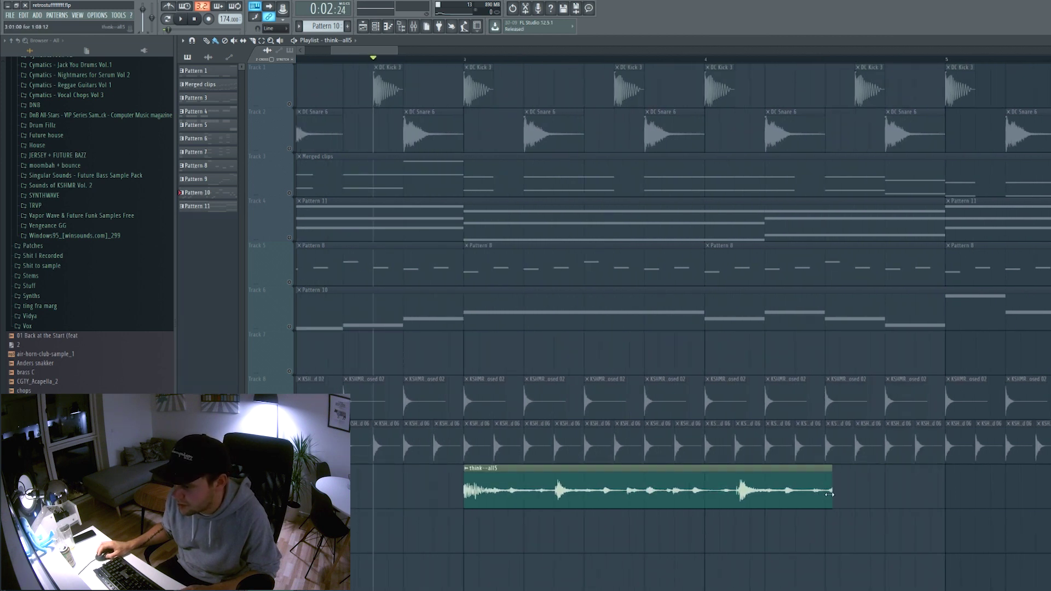
pyautogui.moveTo(830, 495); pyautogui.dragTo(702, 500)
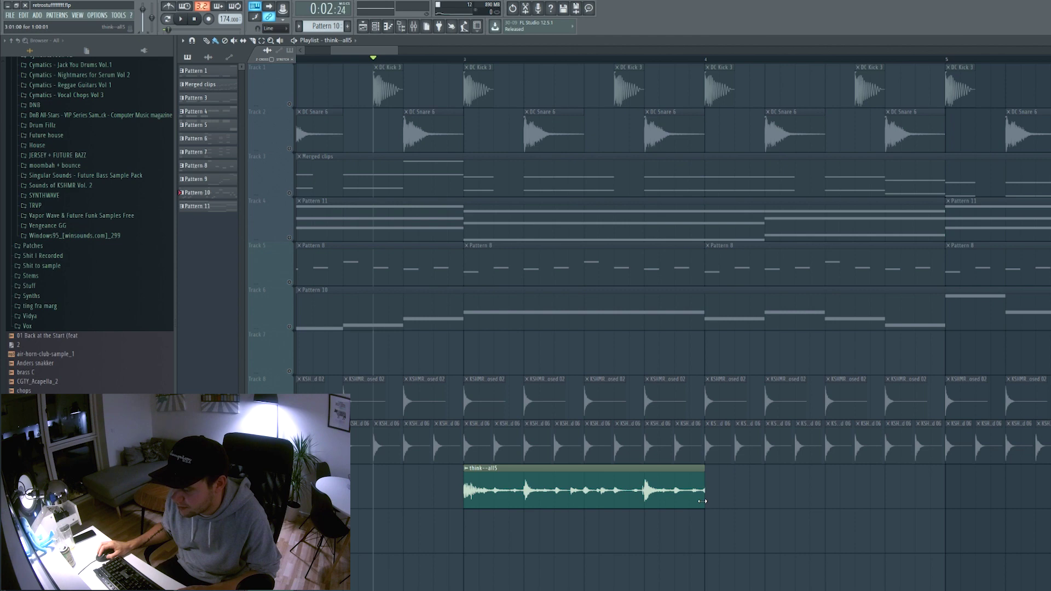
pyautogui.scroll(4, 703, 501)
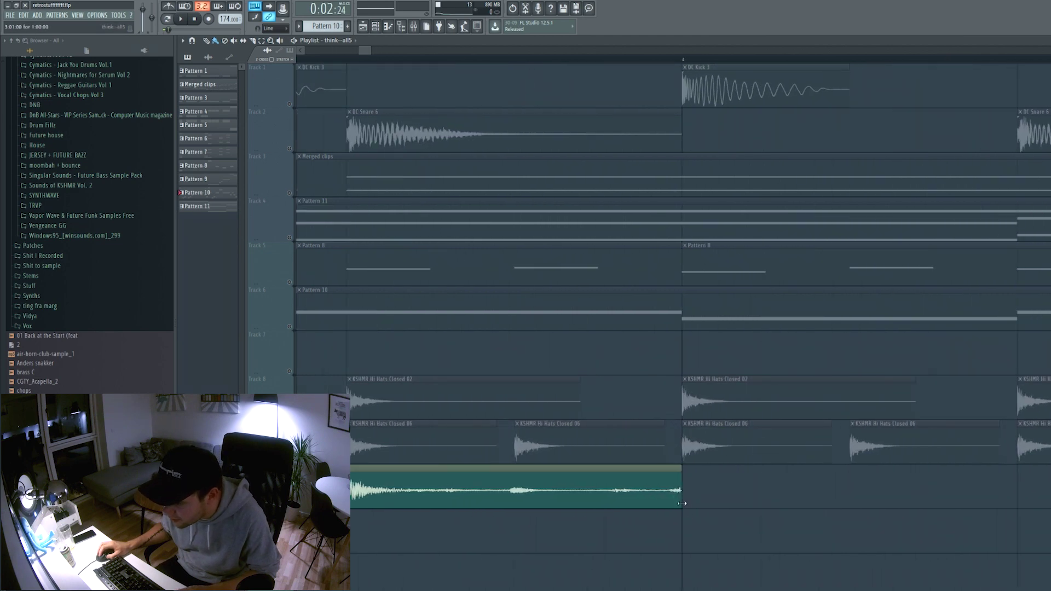
pyautogui.scroll(-4, 666, 553)
pyautogui.press('space')
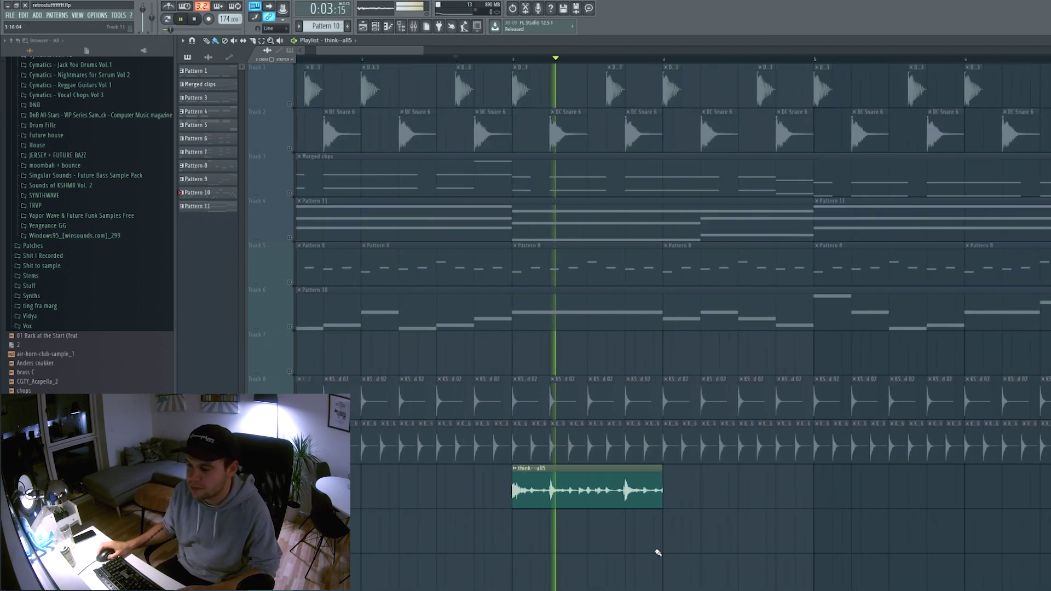
pyautogui.press('space')
# Step: Unsolo Track 10 and move the one-bar think--a05 break to the start of bar 1
pyautogui.rightClick(289, 505)
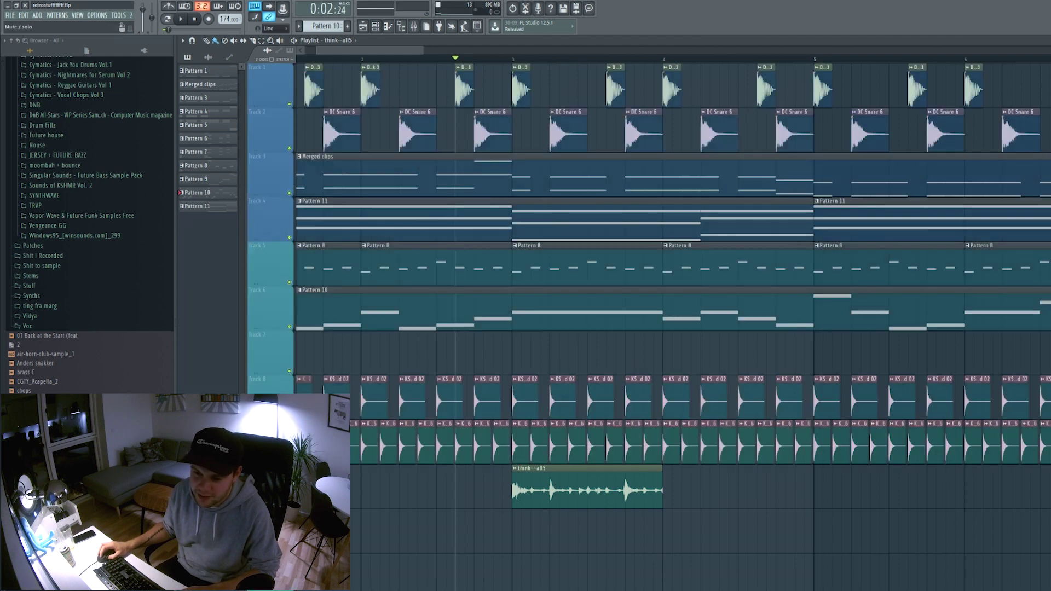
pyautogui.scroll(-5, 498, 567)
pyautogui.scroll(3, 613, 536)
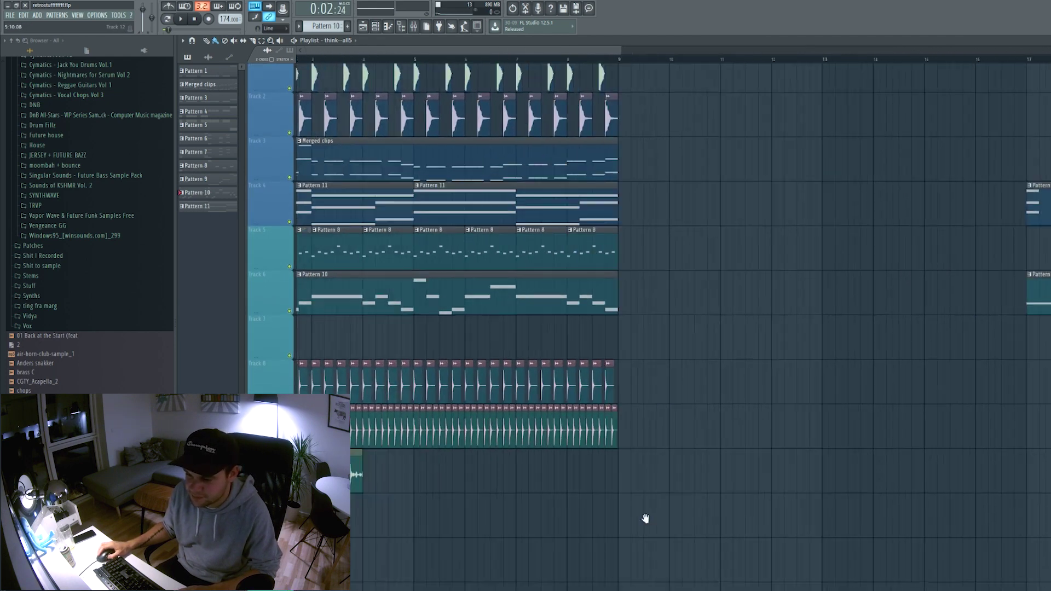
pyautogui.moveTo(542, 521); pyautogui.dragTo(654, 532)
pyautogui.moveTo(472, 459); pyautogui.dragTo(333, 459)
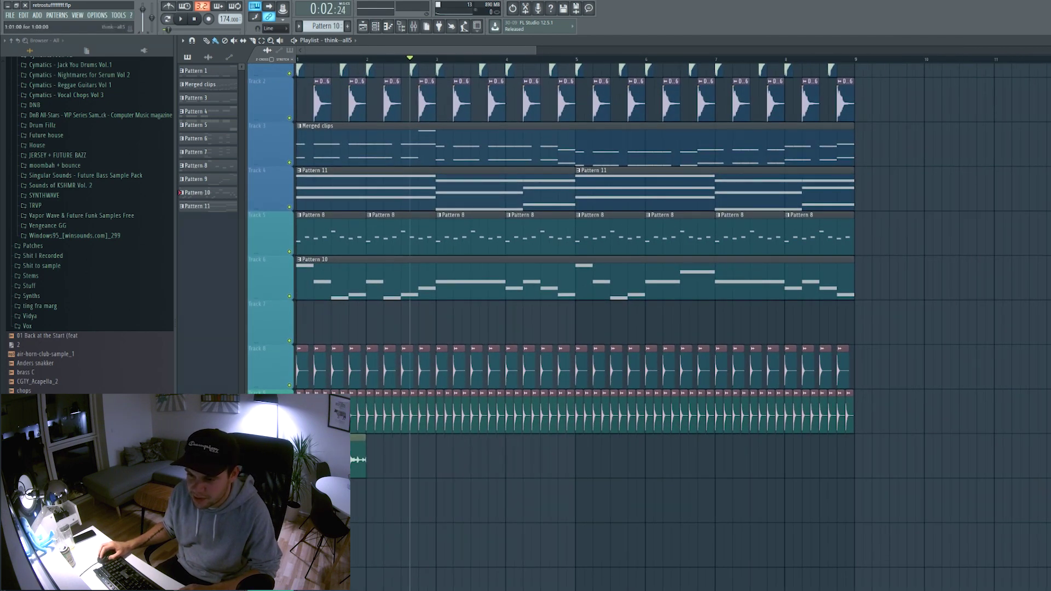
# Step: Open the think--a05 channel settings and route the channel to mixer track 5, more drums
pyautogui.doubleClick(333, 458)
pyautogui.press('F9')
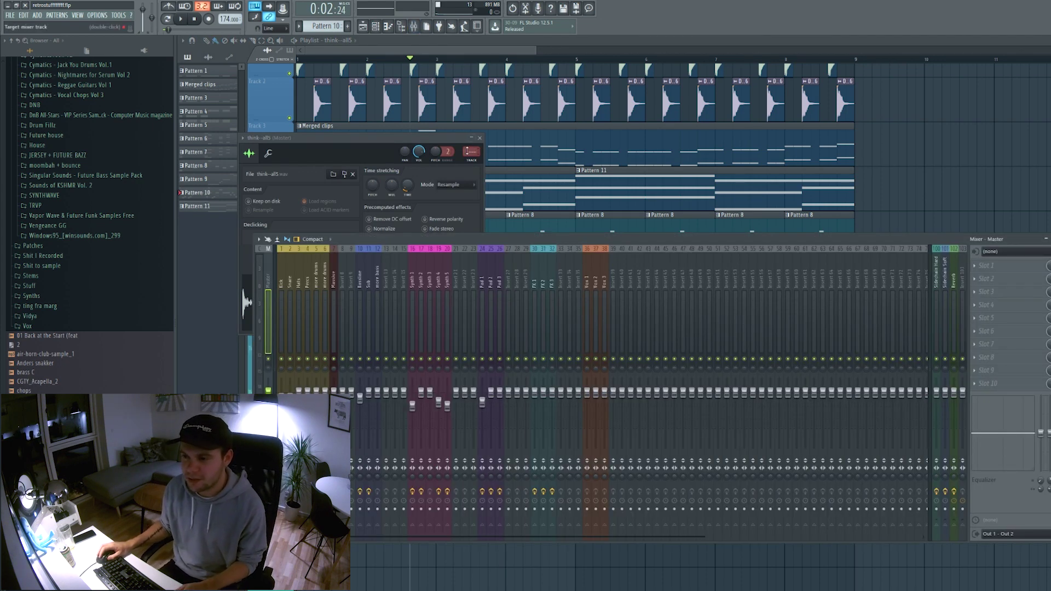
pyautogui.scroll(19, 471, 152)
pyautogui.scroll(-14, 472, 152)
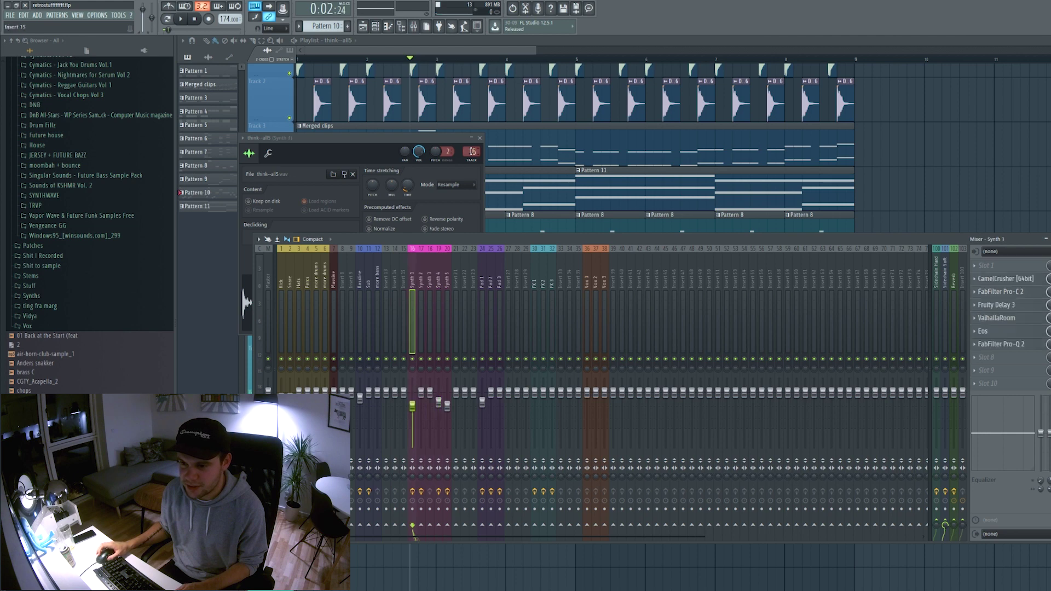
pyautogui.scroll(2, 472, 151)
pyautogui.scroll(-2, 472, 152)
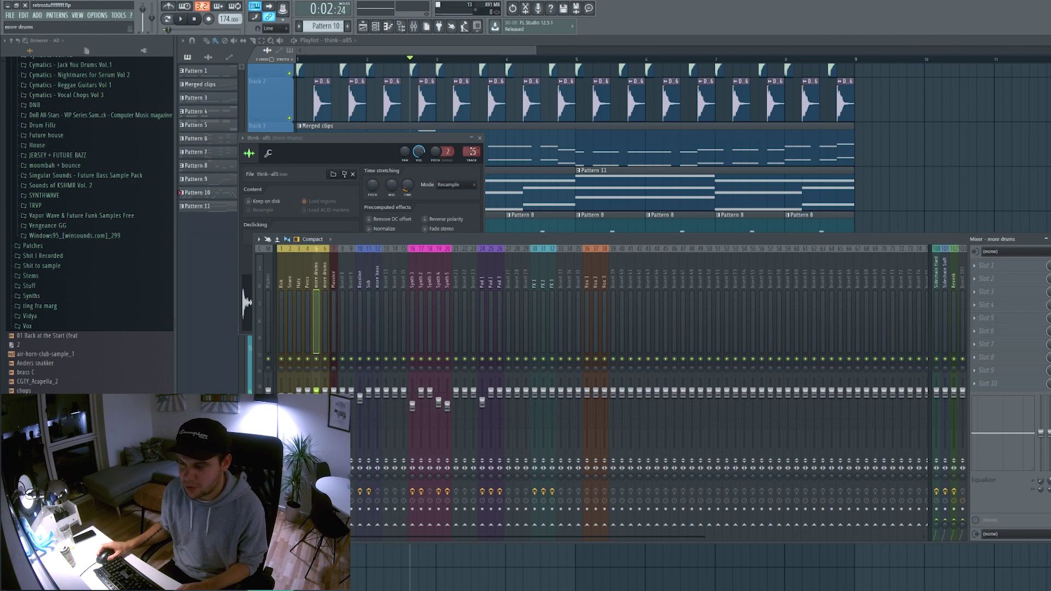
# Step: Load FabFilter Pro-Q 2 in slot 5 of the more drums mixer track and add a low cut at about 308 Hz
pyautogui.click(1036, 323)
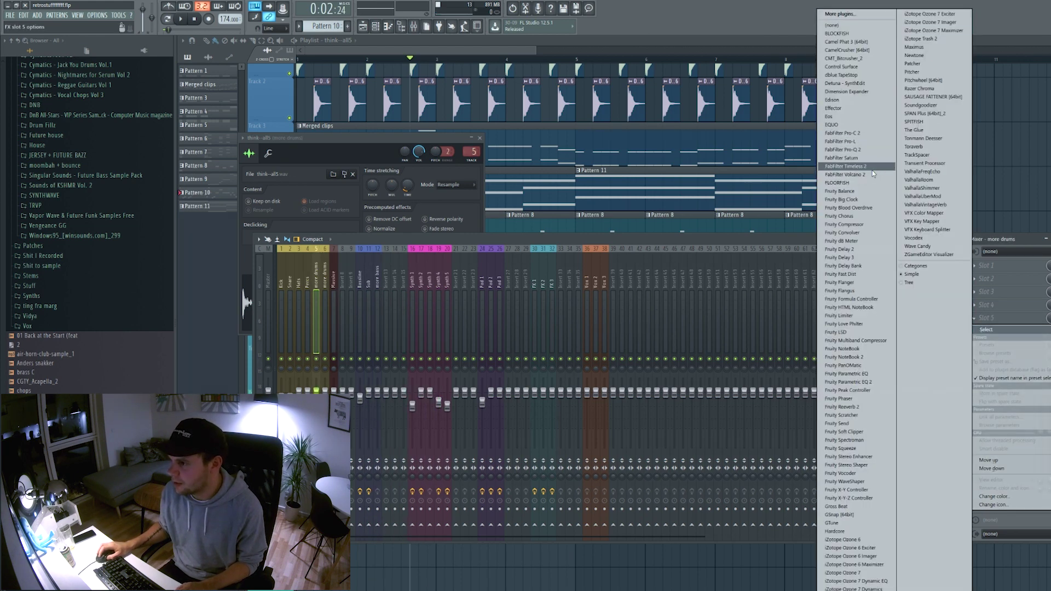
pyautogui.click(844, 150)
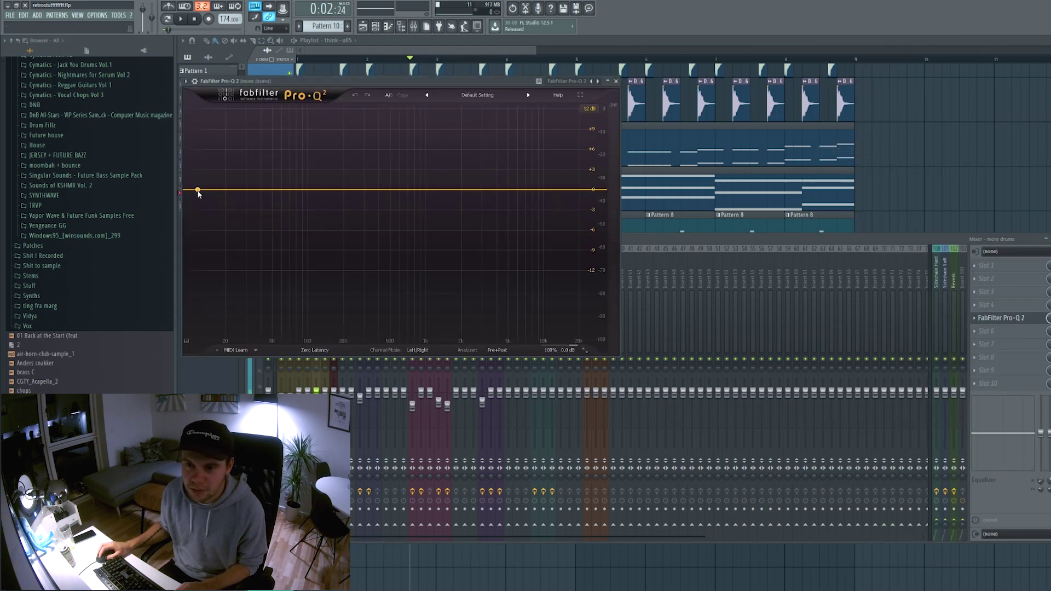
pyautogui.moveTo(198, 191); pyautogui.dragTo(367, 193)
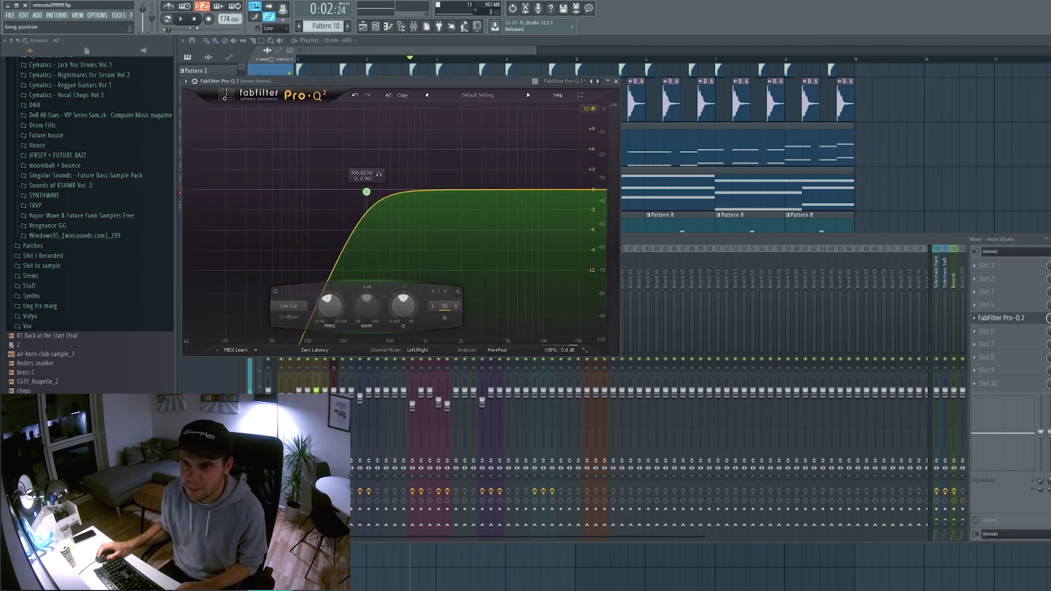
# Step: Solo Track 10 and play the filtered break from the start of the playlist
pyautogui.click(384, 51)
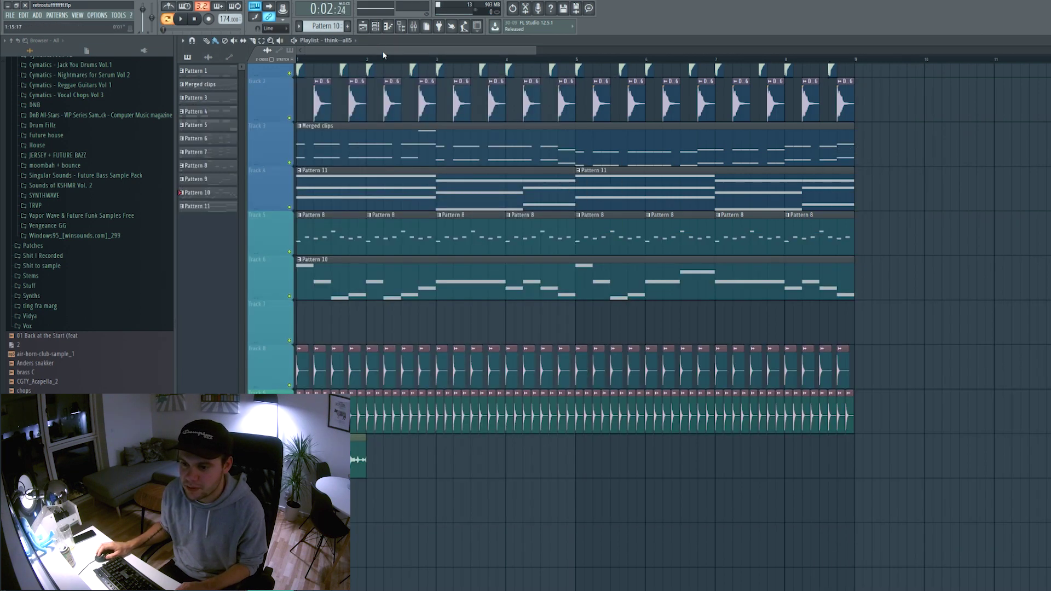
pyautogui.rightClick(290, 475)
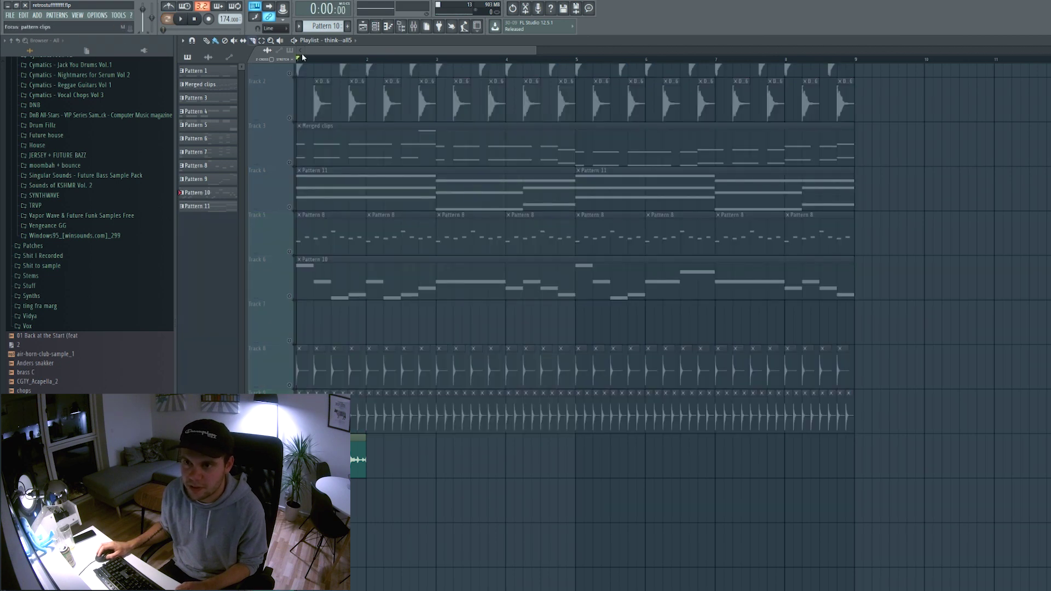
pyautogui.press('space')
pyautogui.press('F9')
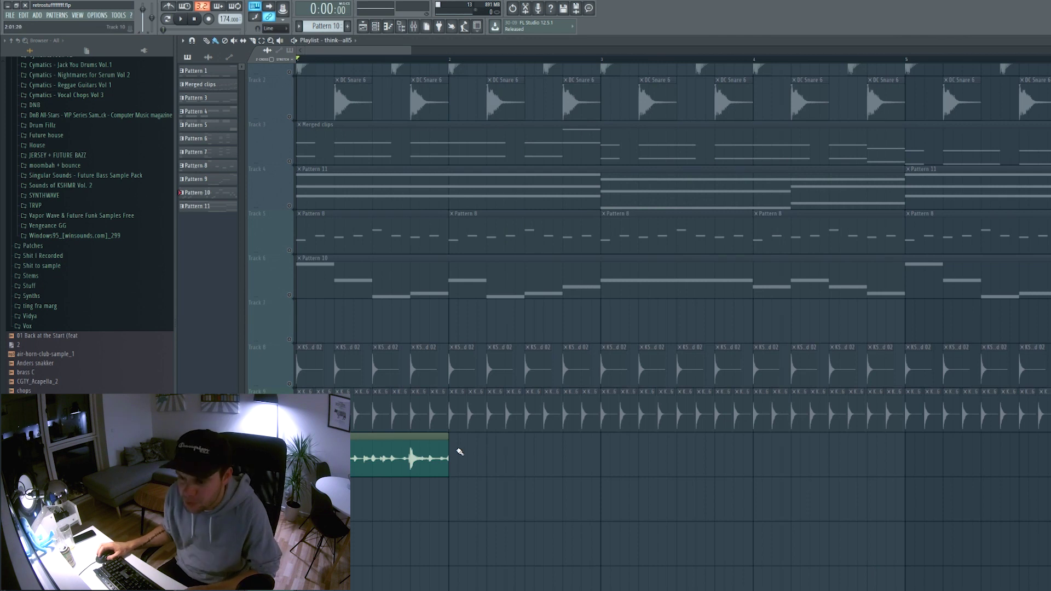
# Step: Place a second think--a05 clip at the start of bar 2 on Track 10 and play back the result
pyautogui.click(489, 455)
pyautogui.moveTo(546, 455); pyautogui.dragTo(507, 449)
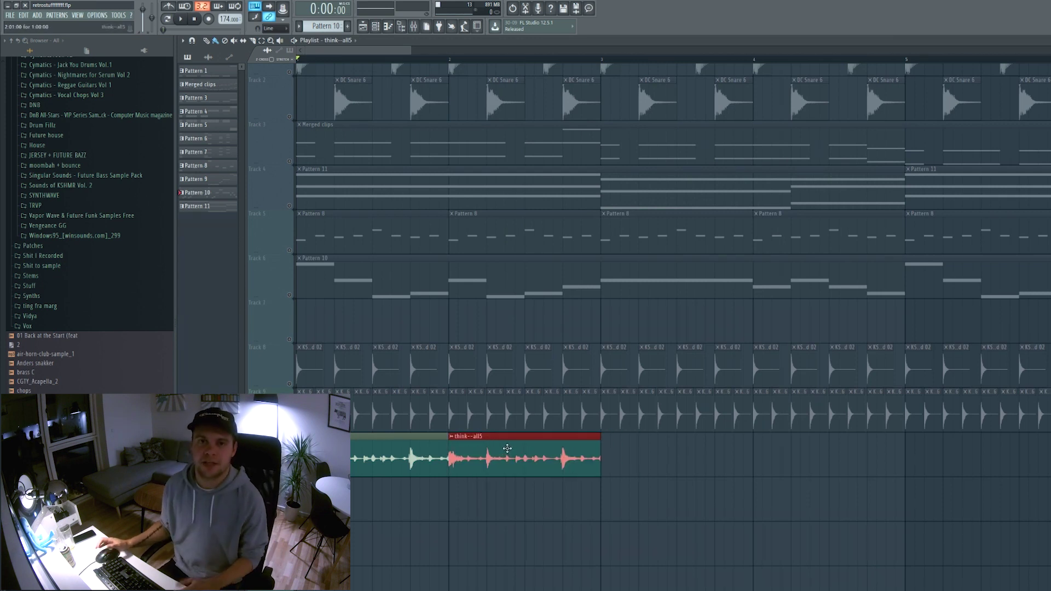
pyautogui.press('space')
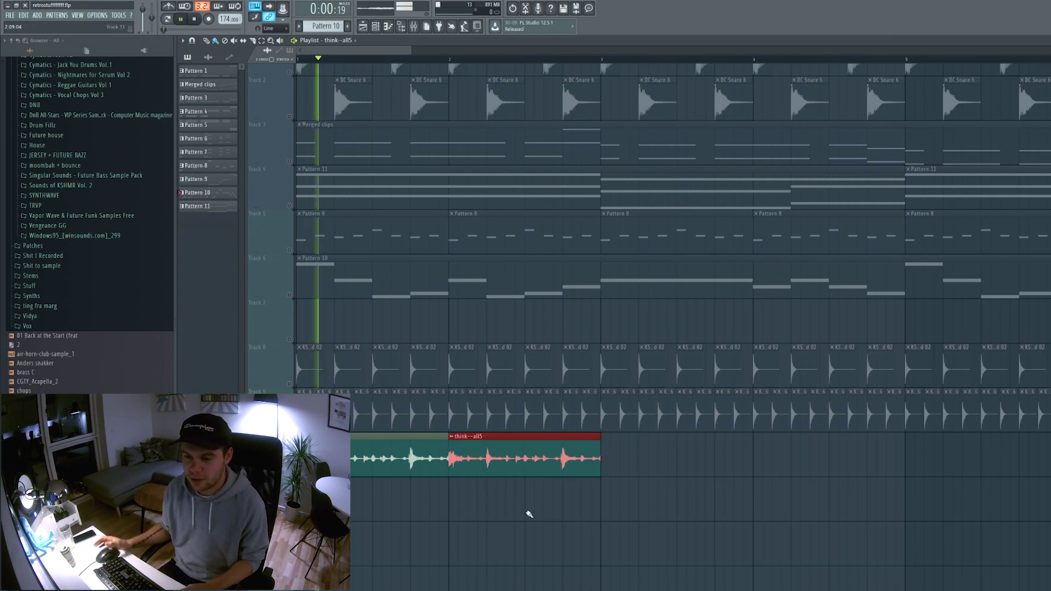
pyautogui.press('space')
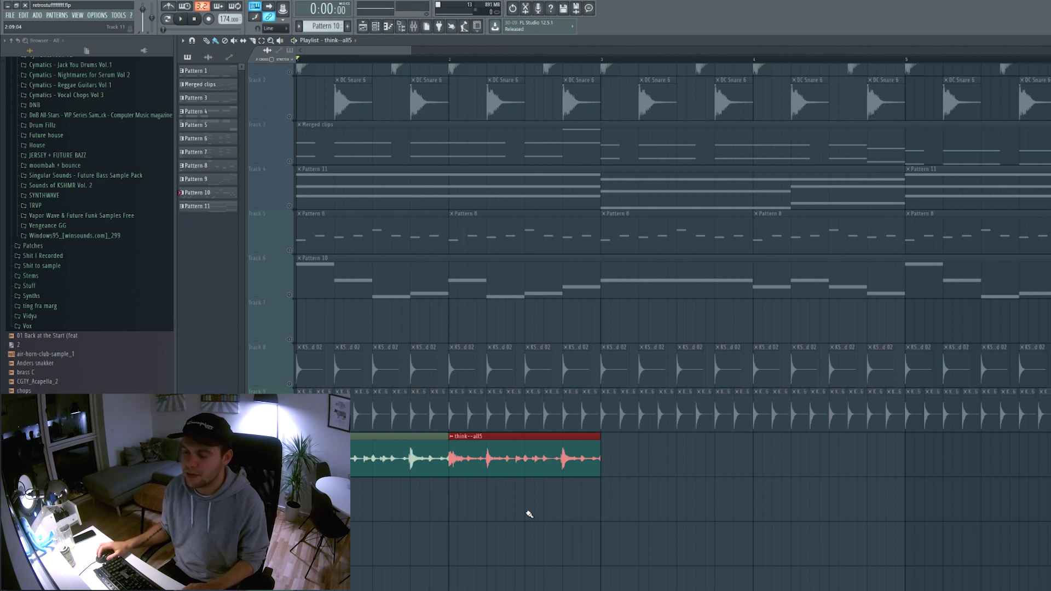
# Step: Add two more one-bar think--a05 clips at bars 3 and 4 on Track 10
pyautogui.click(530, 513)
pyautogui.rightClick(543, 508)
pyautogui.click(691, 458)
pyautogui.moveTo(713, 455); pyautogui.dragTo(630, 451)
pyautogui.hotkey('ctrl', 'b')
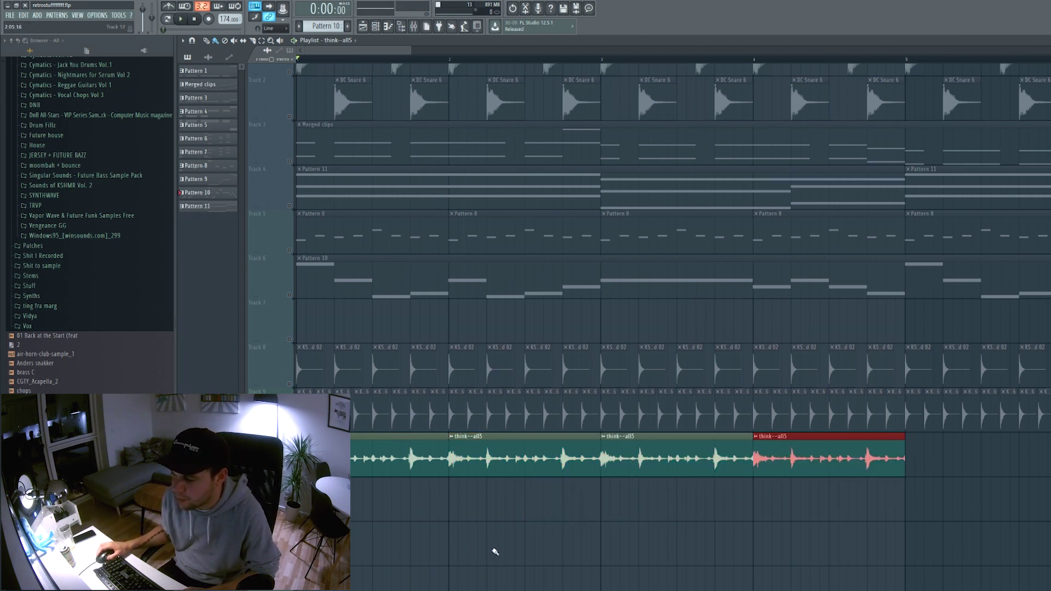
# Step: Play back the repeated think--a05 break on Track 10 from the start
pyautogui.keyDown('ctrl'); pyautogui.scroll(-3, 359, 500); pyautogui.keyUp('ctrl')
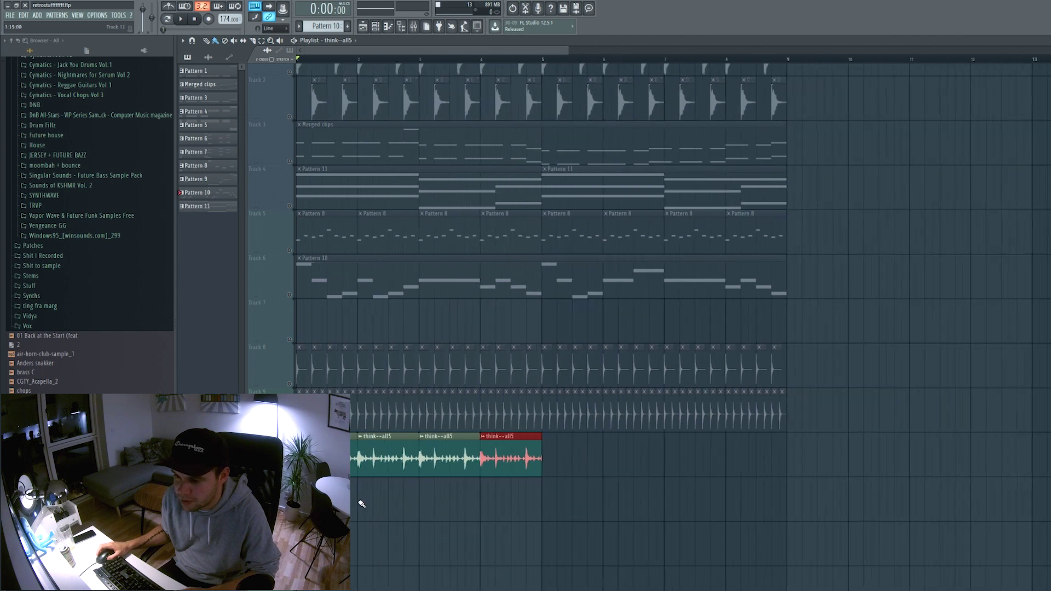
pyautogui.click(392, 497)
pyautogui.rightClick(393, 498)
pyautogui.keyDown('ctrl'); pyautogui.scroll(3, 392, 500); pyautogui.keyUp('ctrl')
pyautogui.keyDown('ctrl'); pyautogui.scroll(-1, 774, 511); pyautogui.keyUp('ctrl')
pyautogui.scroll(1, 775, 511)
pyautogui.scroll(-1, 399, 554)
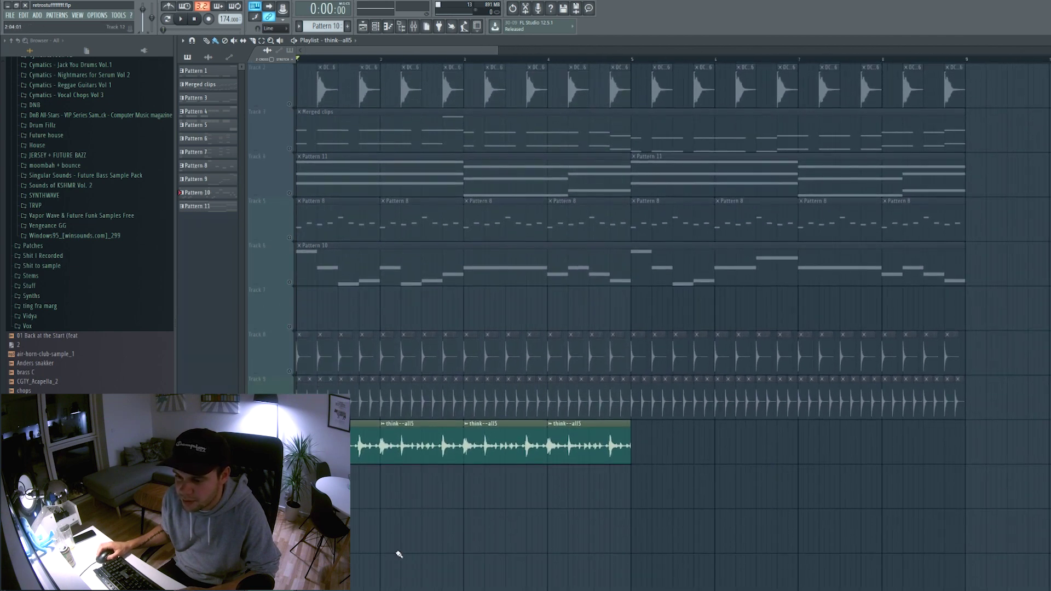
pyautogui.scroll(-2, 399, 554)
pyautogui.press('space')
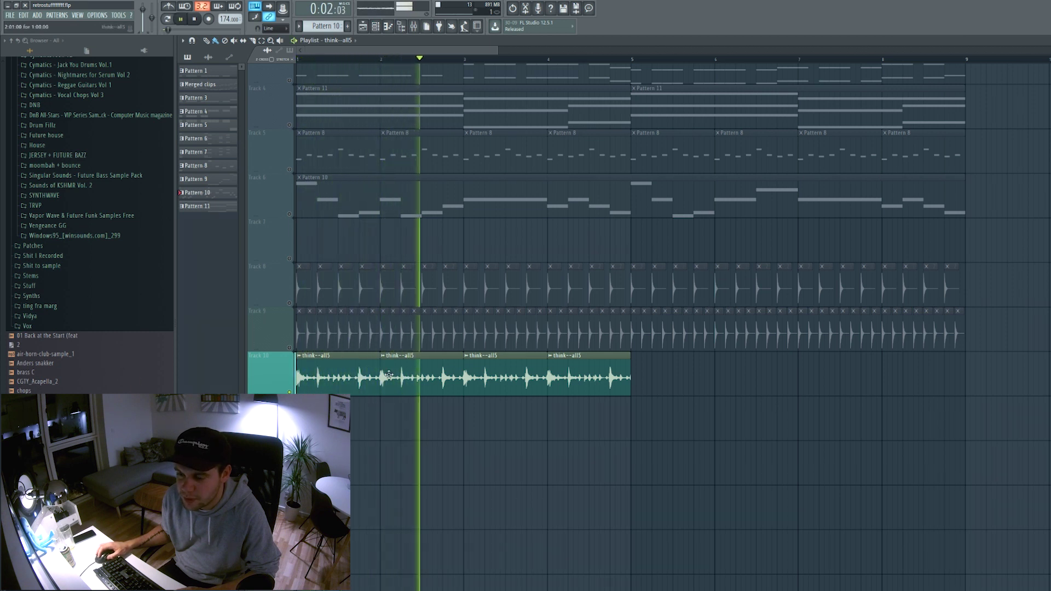
pyautogui.press('space')
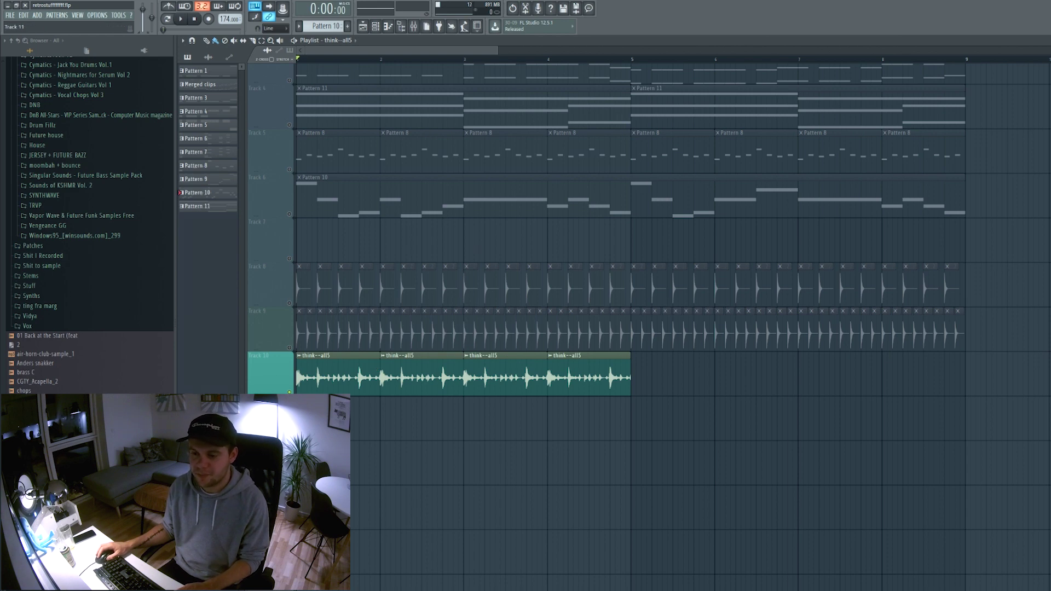
# Step: Delete the think--a05 clips at bars 3 and 4 on Track 10
pyautogui.scroll(5, 392, 460)
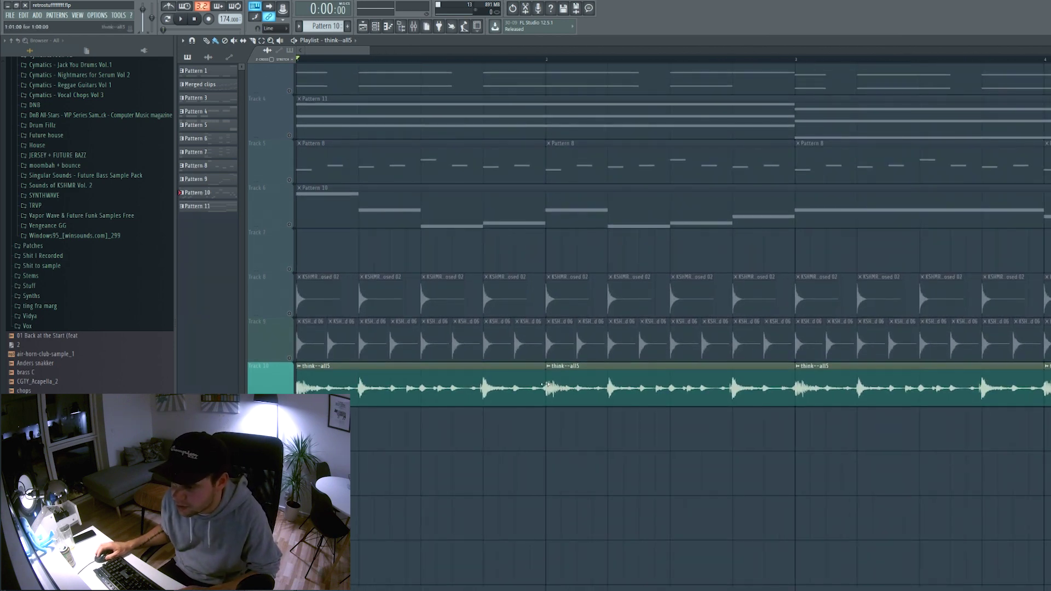
pyautogui.scroll(-4, 634, 445)
pyautogui.rightClick(677, 390)
pyautogui.rightClick(567, 390)
# Step: Chop the two-bar think--a05 break, rearrange short slices in bar 1 and early in bar 2, and play back the variation
pyautogui.scroll(2, 391, 419)
pyautogui.moveTo(392, 417); pyautogui.dragTo(411, 468)
pyautogui.moveTo(460, 443)
pyautogui.mouseDown()
pyautogui.moveTo(471, 444)
pyautogui.moveTo(458, 437)
pyautogui.mouseUp()
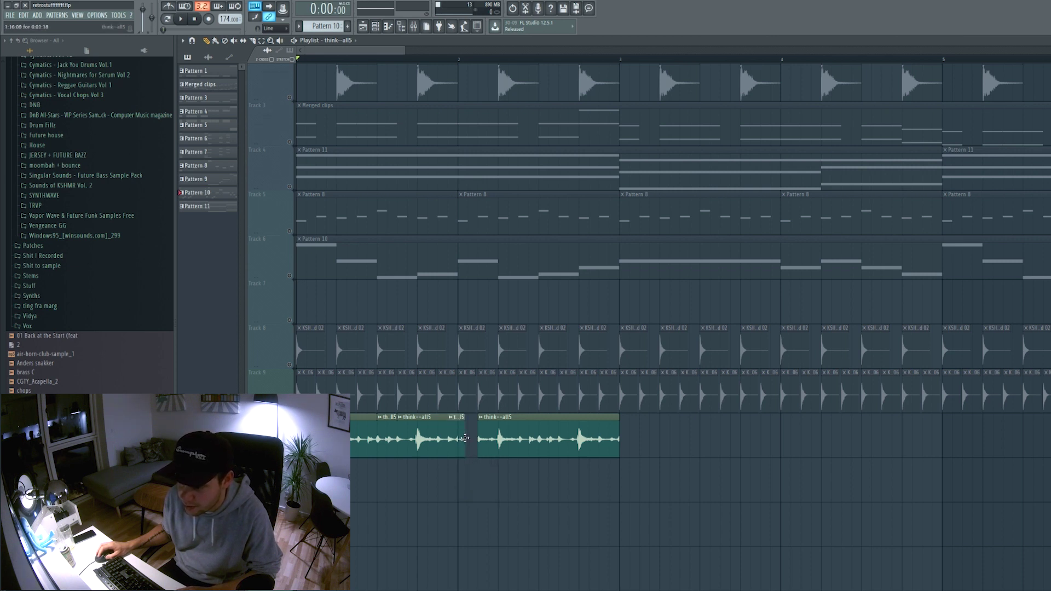
pyautogui.press('space')
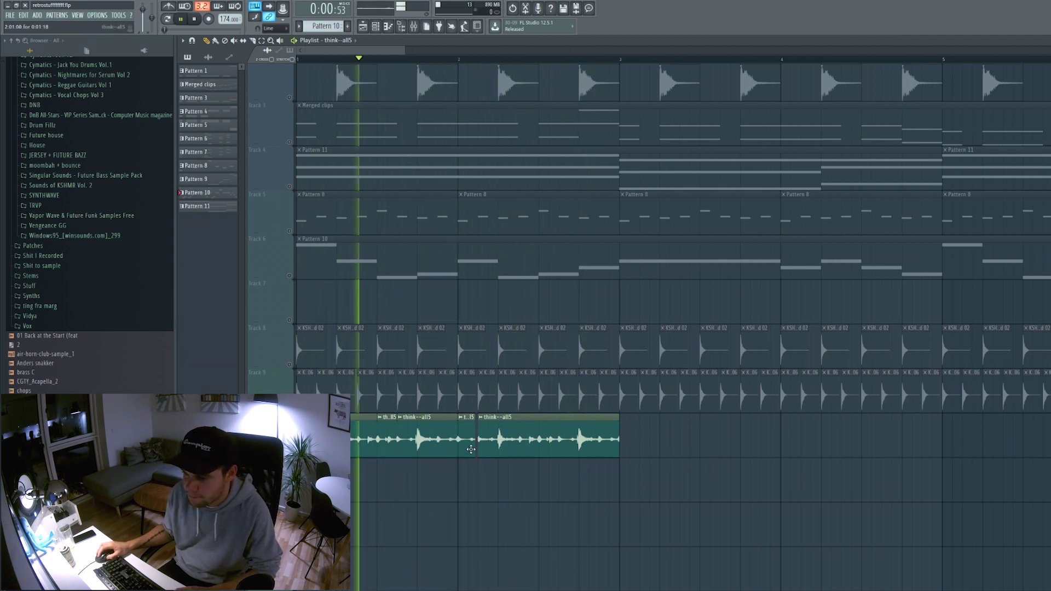
pyautogui.press('space')
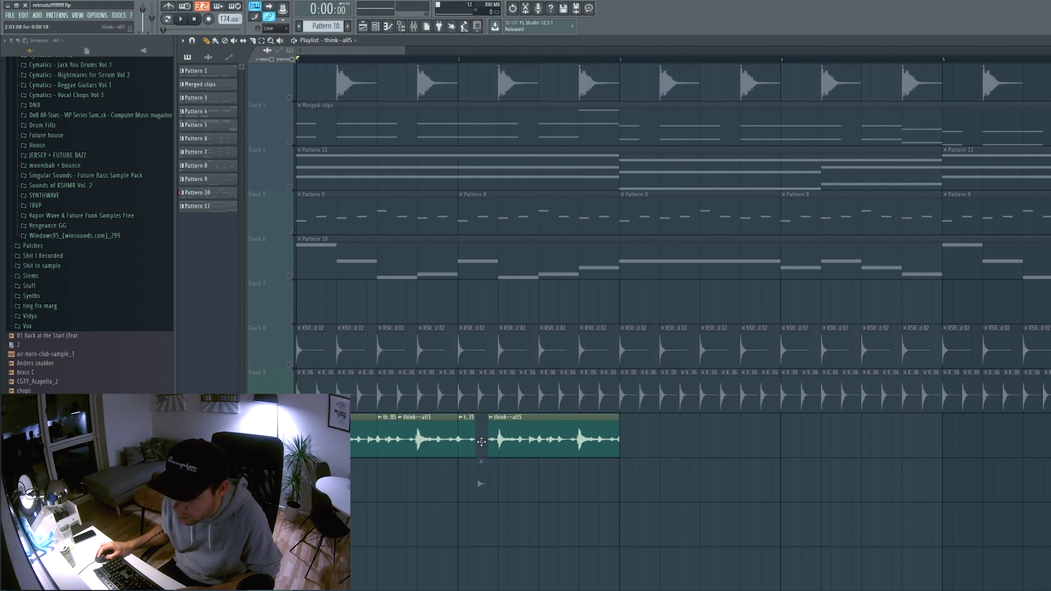
pyautogui.press('space')
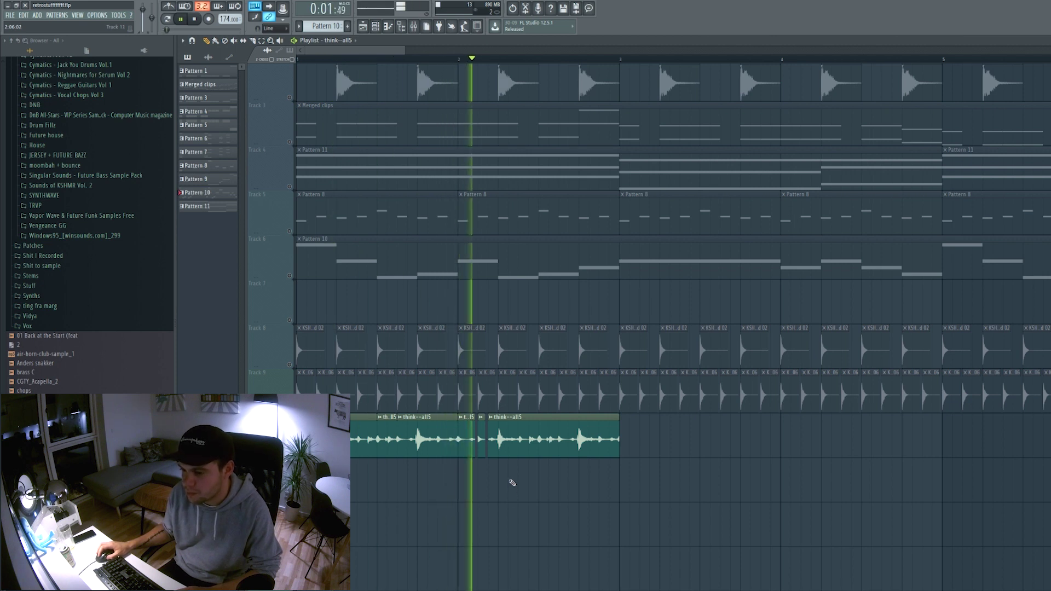
pyautogui.press('space')
# Step: Duplicate the chopped two-bar think--a05 break along Track 10 to fill the eight-bar loop
pyautogui.scroll(-2, 458, 499)
pyautogui.scroll(-1, 478, 493)
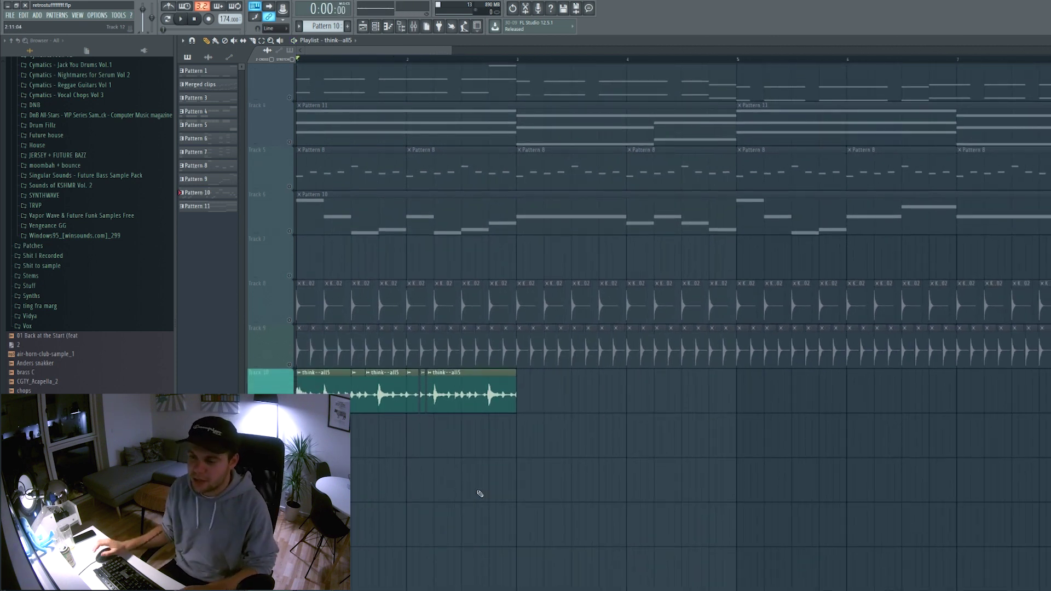
pyautogui.moveTo(549, 392)
pyautogui.mouseDown()
pyautogui.moveTo(300, 427)
pyautogui.moveTo(644, 404)
pyautogui.moveTo(299, 404)
pyautogui.moveTo(546, 403)
pyautogui.mouseUp()
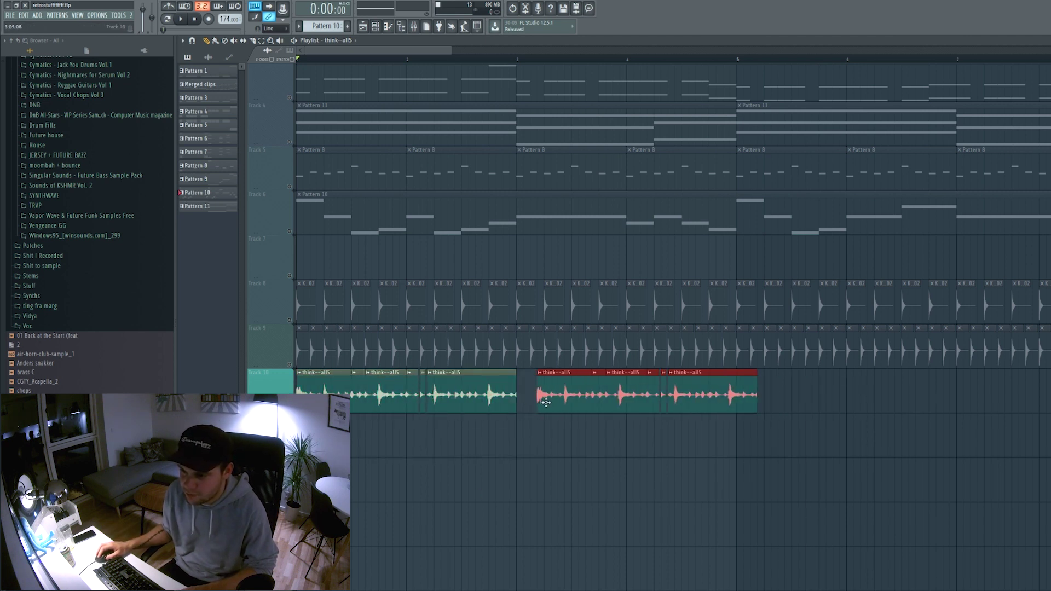
pyautogui.scroll(-4, 510, 406)
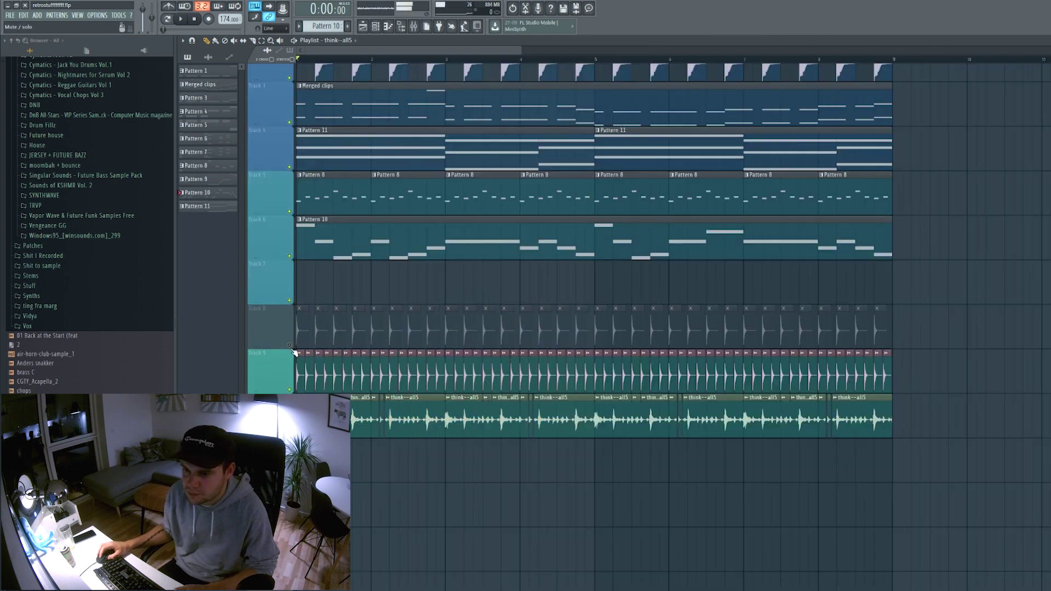
# Step: Play back the eight-bar loop with the chopped think--a05 break and look over the arrangement
pyautogui.press('space')
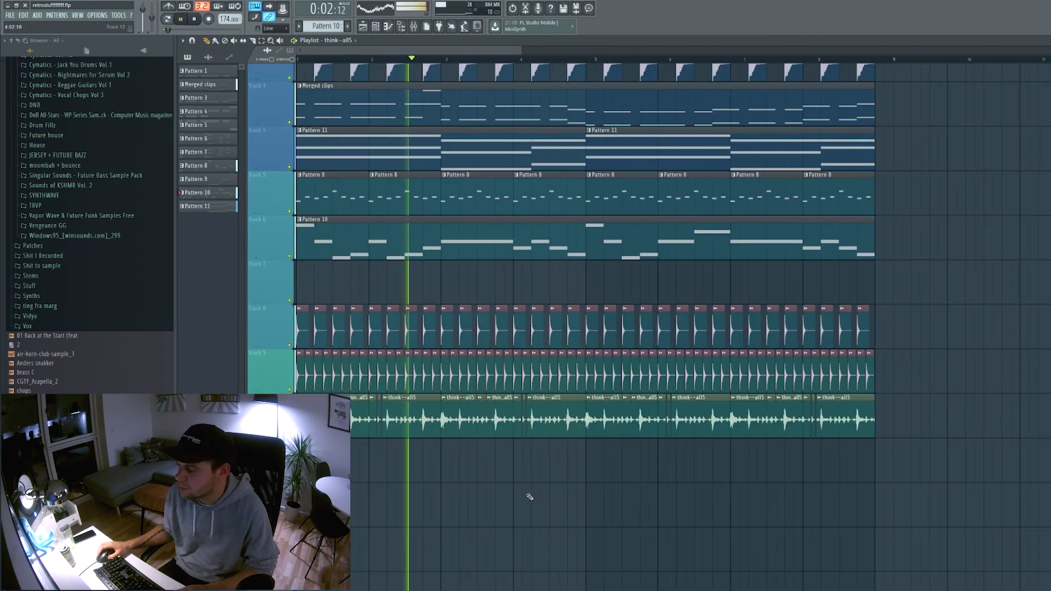
pyautogui.scroll(-3, 527, 495)
pyautogui.moveTo(683, 284); pyautogui.dragTo(756, 537)
pyautogui.scroll(3, 697, 303)
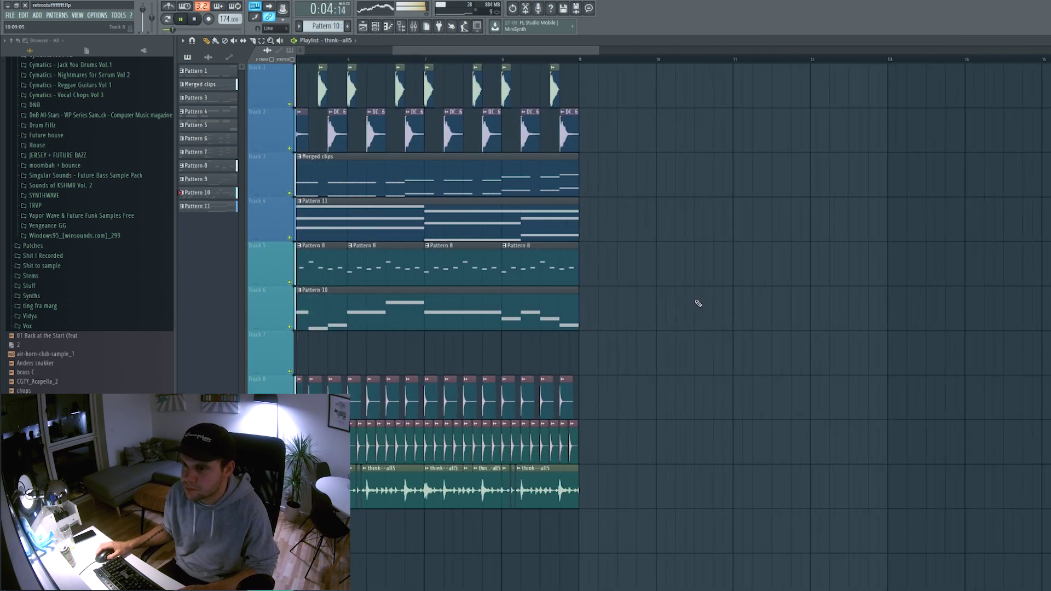
pyautogui.moveTo(684, 371); pyautogui.dragTo(877, 376)
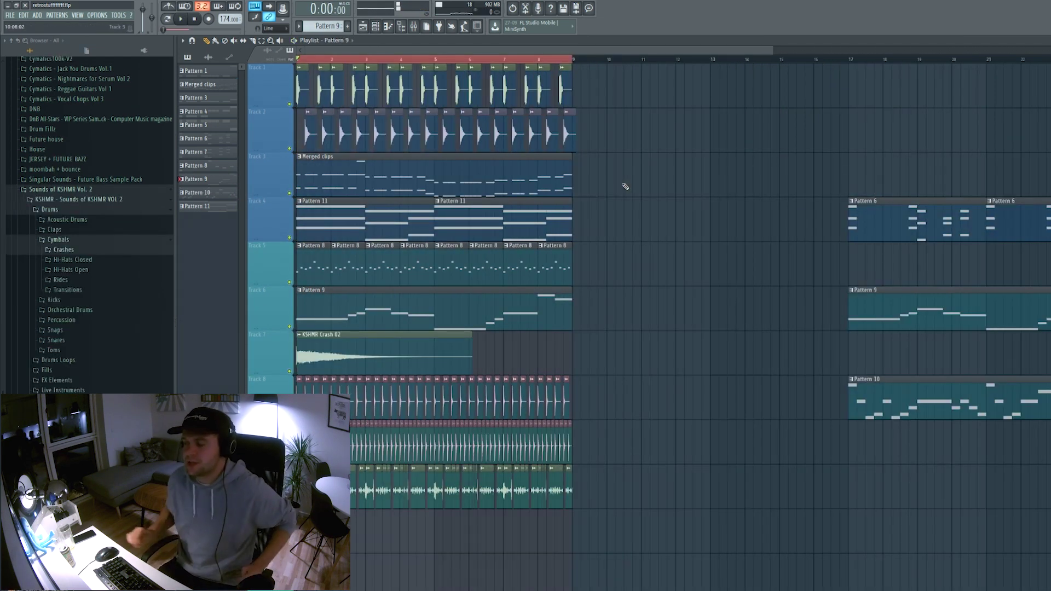
# Step: Open Pattern 9's Massive #4 melody in an enlarged piano roll, raise the opening note to A6 and delete the spare G6 note
pyautogui.doubleClick(375, 306)
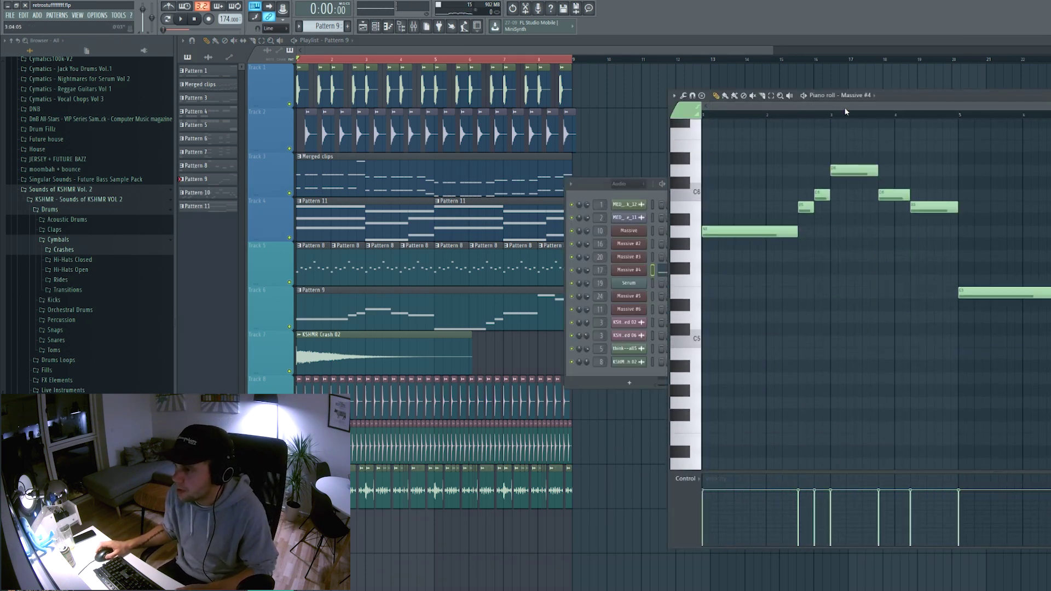
pyautogui.moveTo(942, 100); pyautogui.dragTo(769, 121)
pyautogui.moveTo(494, 198); pyautogui.dragTo(404, 197)
pyautogui.scroll(3, 526, 216)
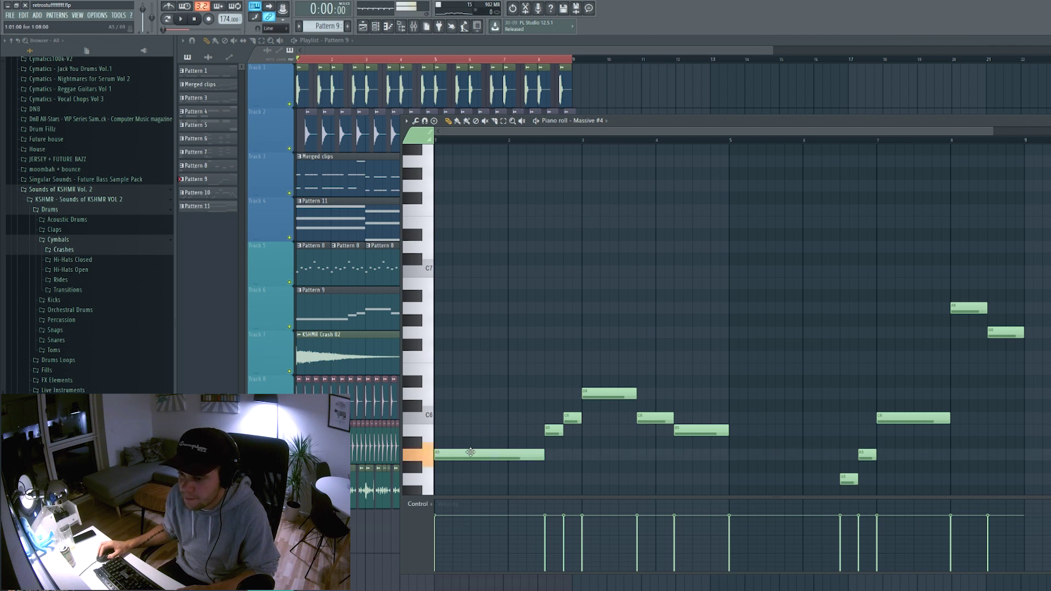
pyautogui.moveTo(471, 452); pyautogui.dragTo(468, 323)
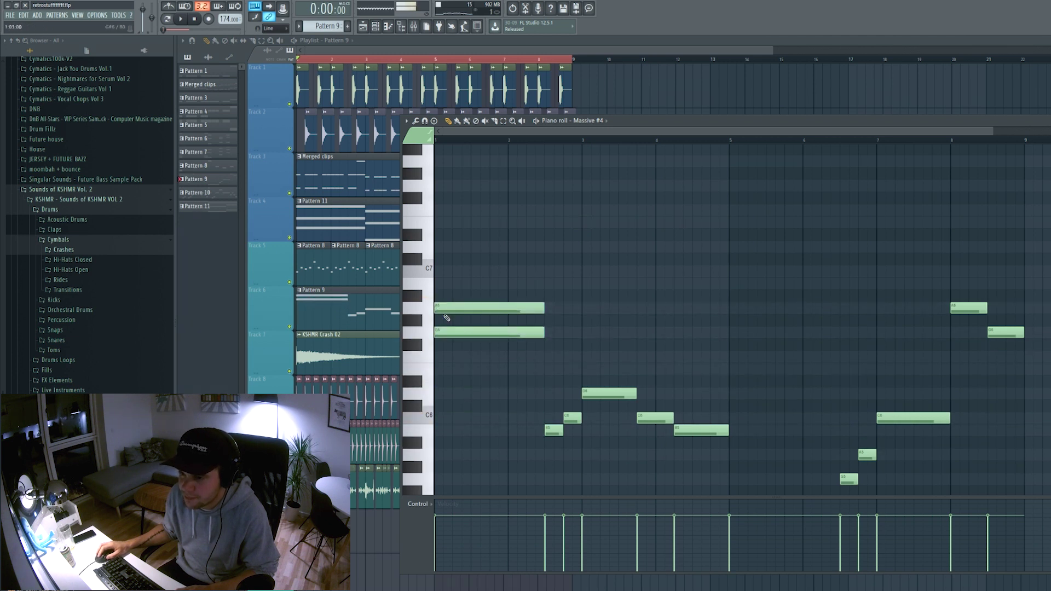
pyautogui.rightClick(446, 330)
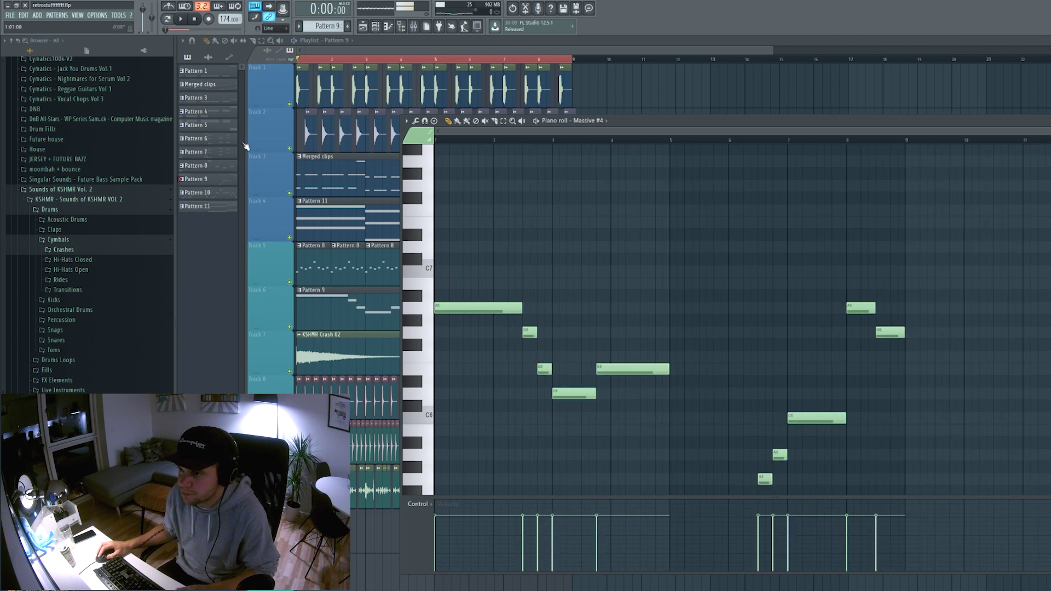
# Step: Play back the loop to hear the reworked Massive #4 melody in Pattern 9
pyautogui.press('space')
pyautogui.click(566, 213)
pyautogui.rightClick(602, 213)
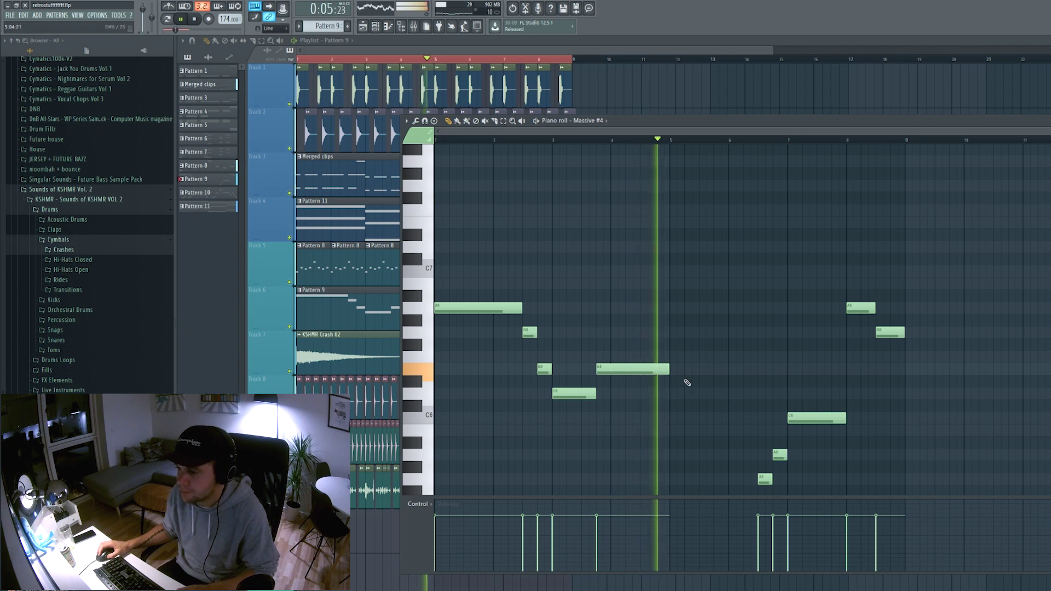
pyautogui.press('space')
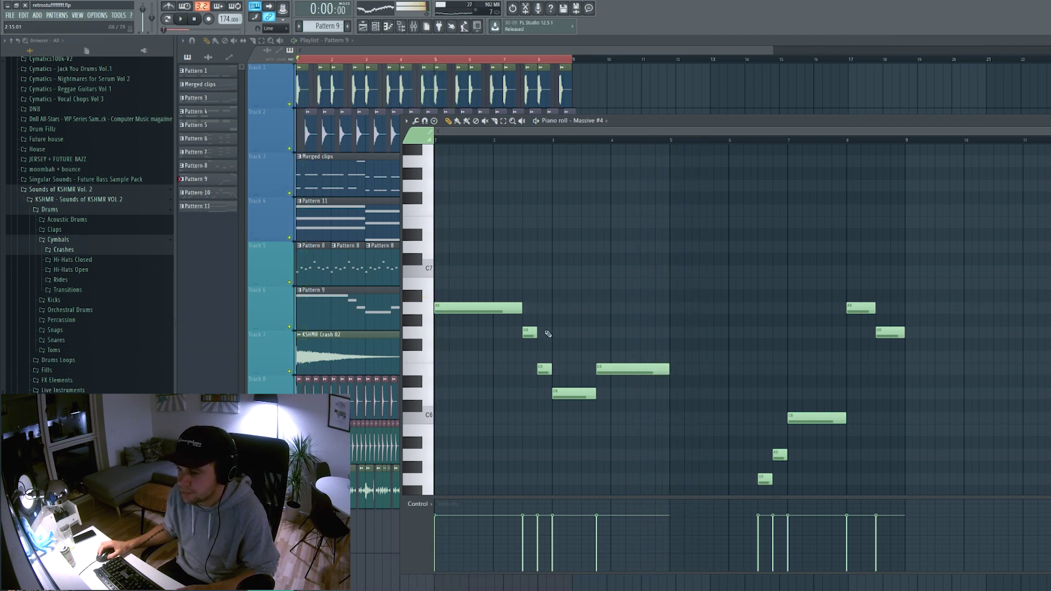
# Step: Shorten the long Massive #4 melody notes in bars 3 and 4 of Pattern 9 to short stabs during playback
pyautogui.press('space')
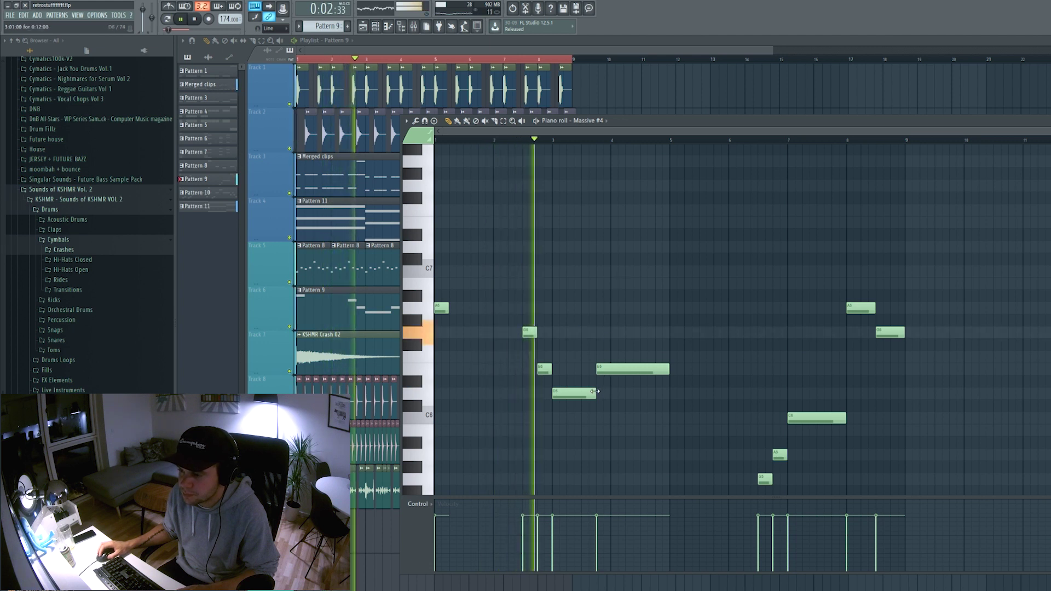
pyautogui.moveTo(595, 394); pyautogui.dragTo(566, 393)
pyautogui.moveTo(668, 371); pyautogui.dragTo(609, 371)
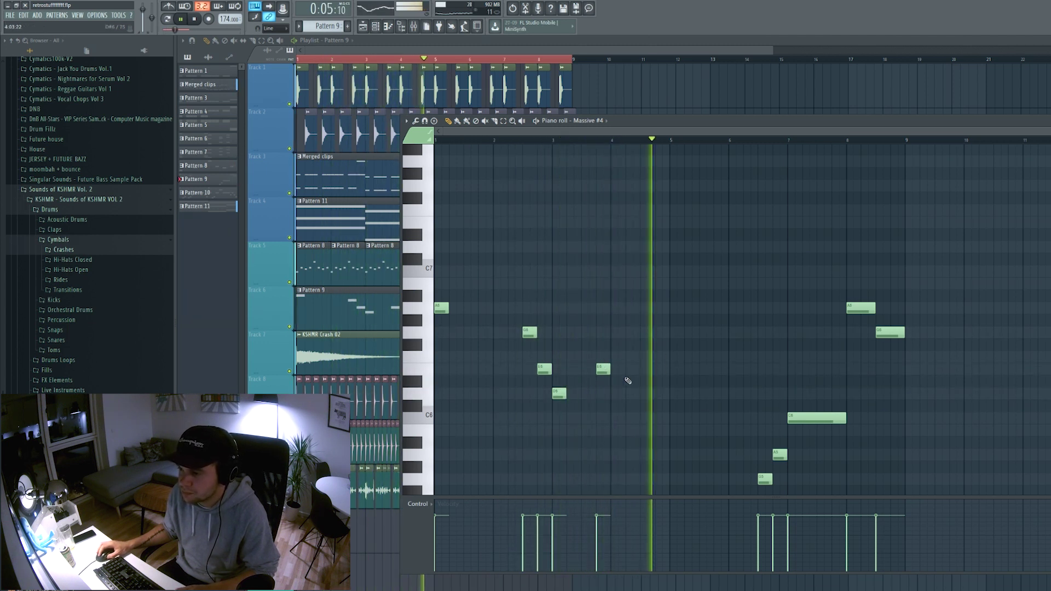
pyautogui.press('space')
# Step: Open the Merged clips bass pattern and inspect its Massive channel
pyautogui.press('F7')
pyautogui.doubleClick(318, 175)
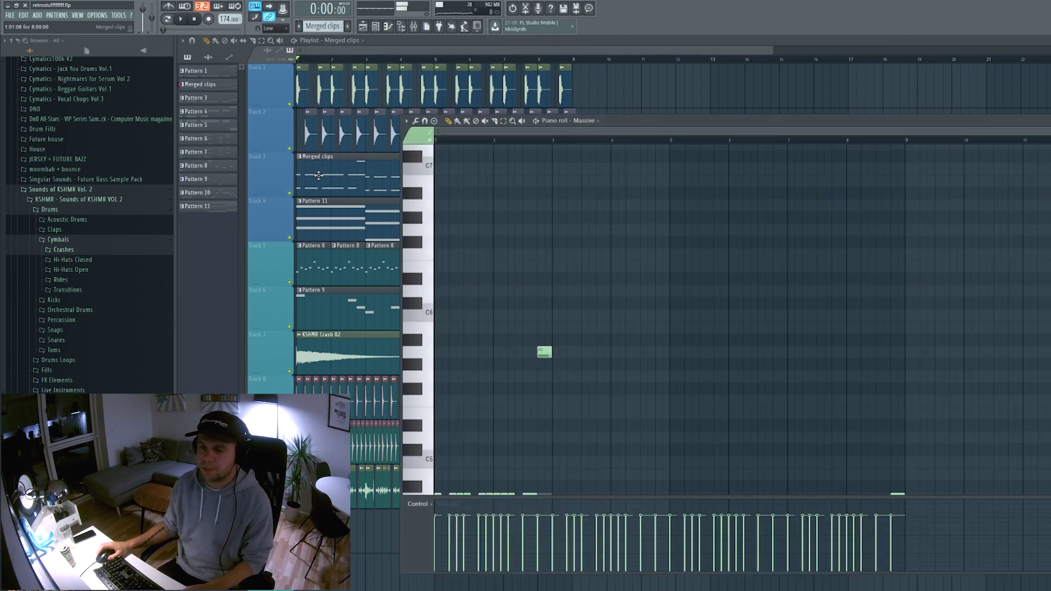
pyautogui.click(368, 27)
pyautogui.click(378, 29)
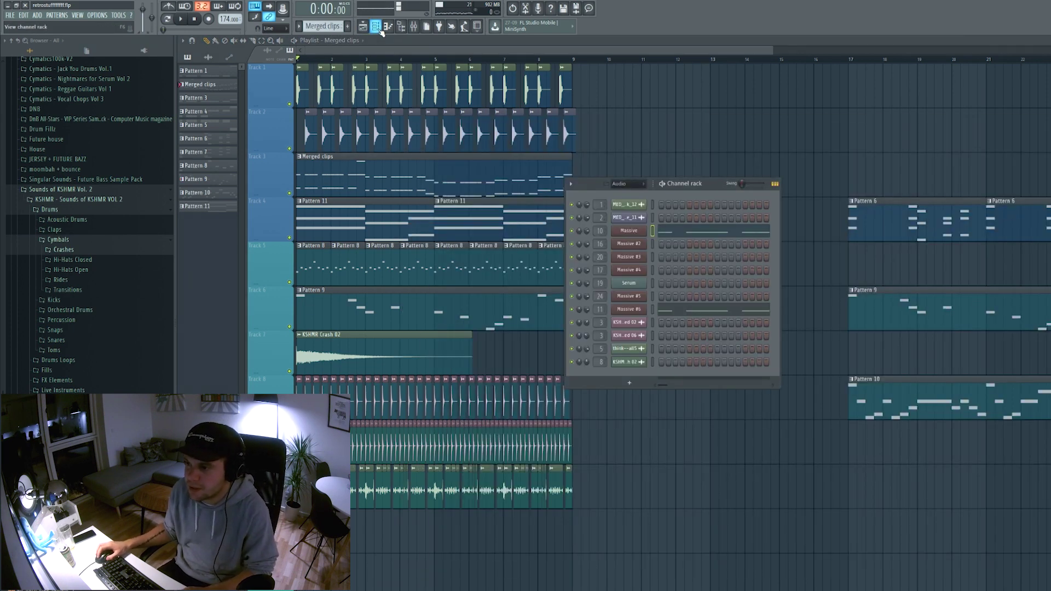
pyautogui.click(633, 231)
pyautogui.click(656, 136)
pyautogui.rightClick(676, 141)
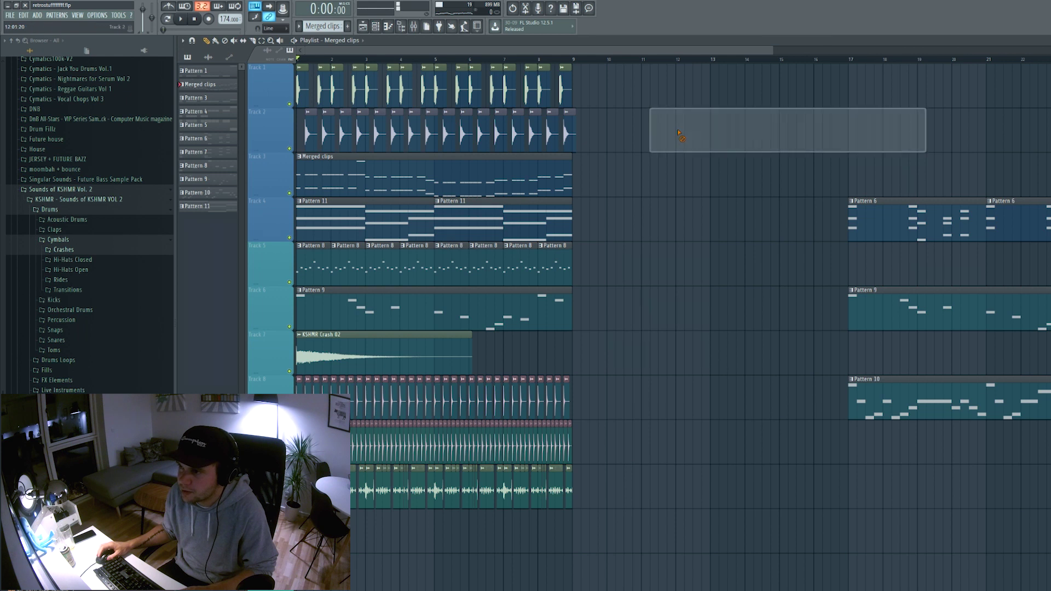
# Step: Mute Track 3 and play back the loop without the Merged clips bass
pyautogui.click(290, 194)
pyautogui.press('space')
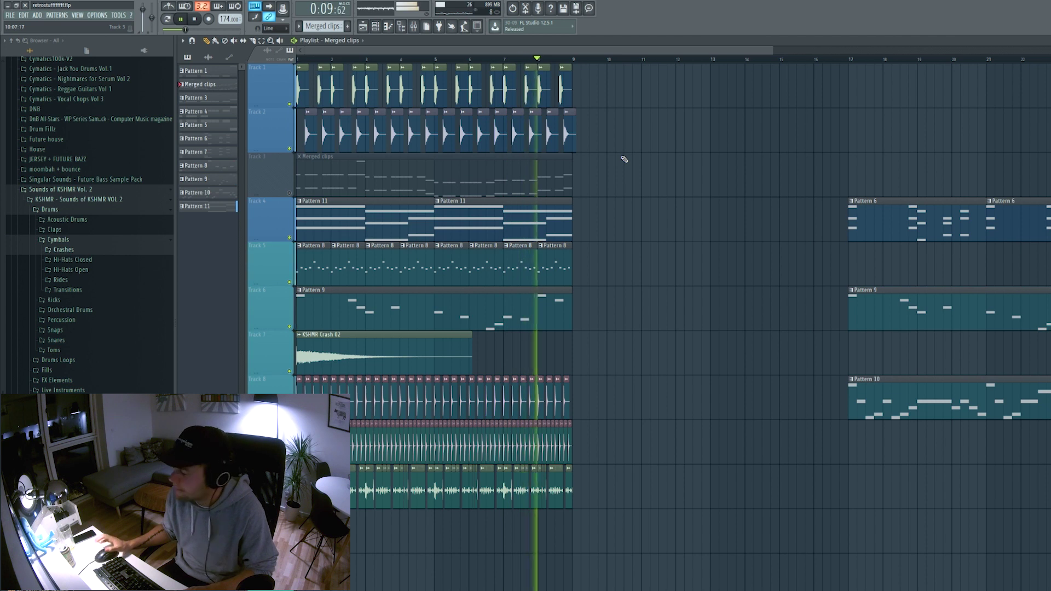
pyautogui.press('space')
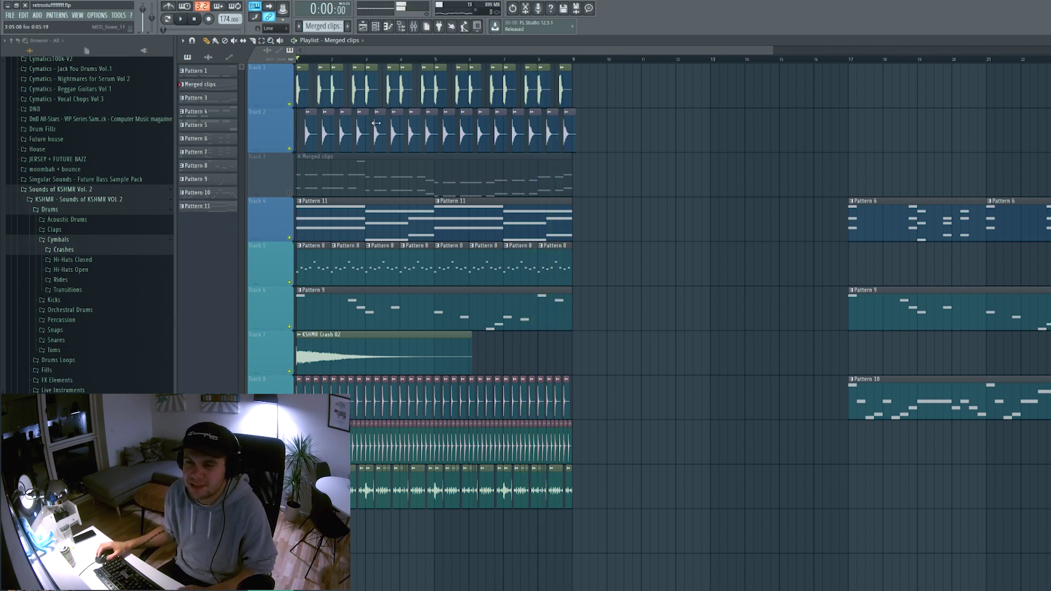
# Step: Check the Merged clips bass notes and move the clip out of the loop along Track 3 to about bar 17
pyautogui.doubleClick(351, 175)
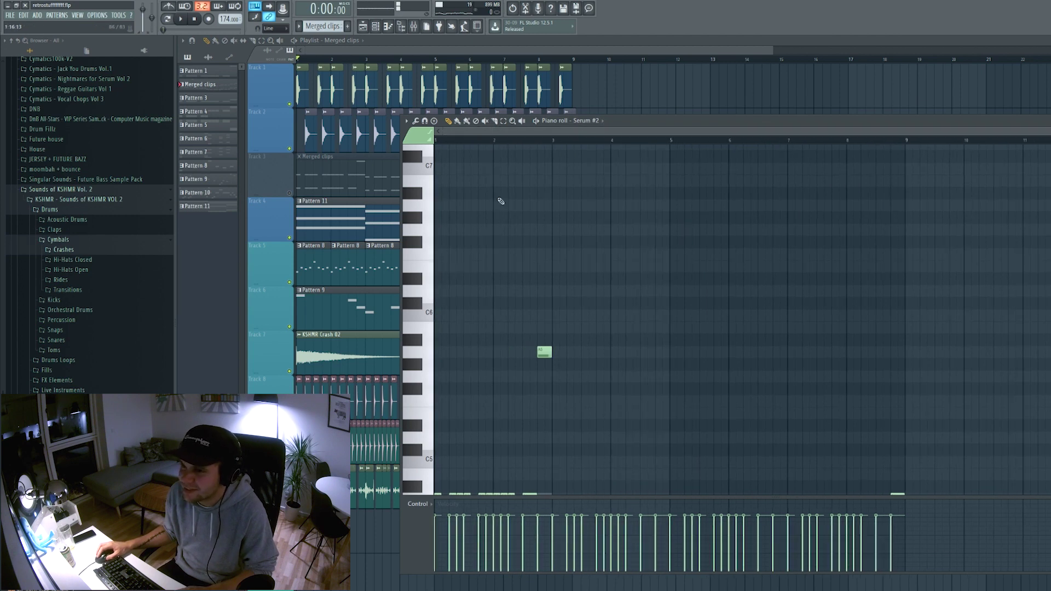
pyautogui.click(616, 96)
pyautogui.rightClick(615, 97)
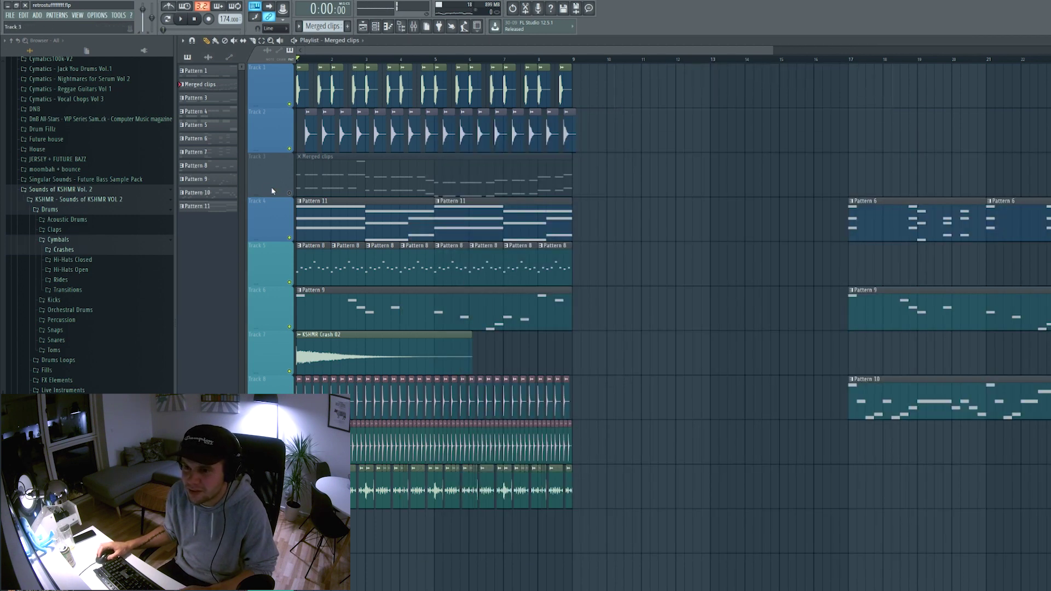
pyautogui.moveTo(425, 174); pyautogui.dragTo(895, 173)
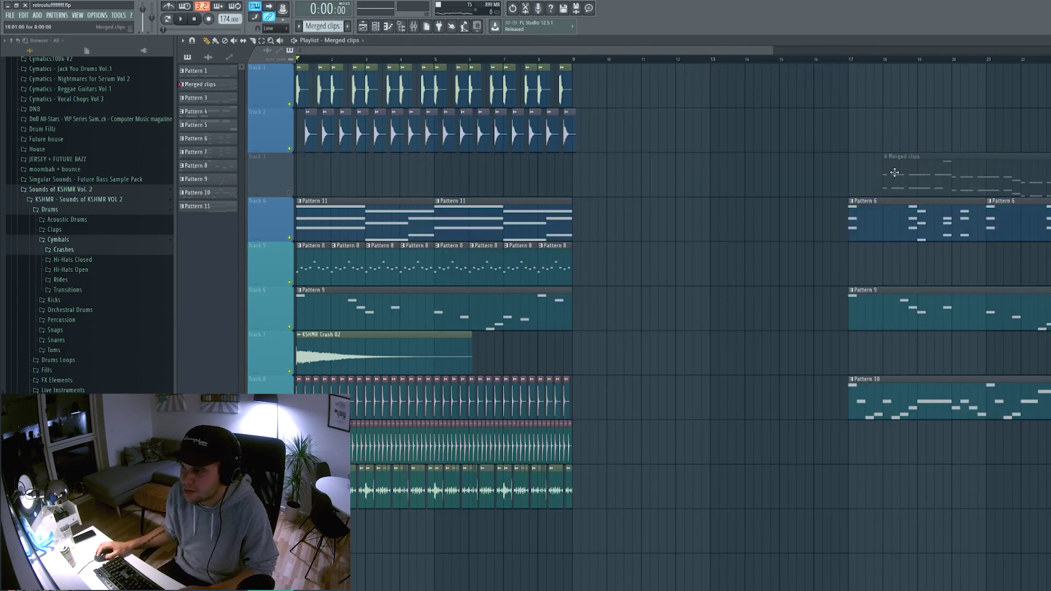
# Step: Create a new empty pattern, without naming it, for a replacement bass line
pyautogui.click(384, 28)
pyautogui.scroll(-4, 328, 27)
pyautogui.click(331, 28)
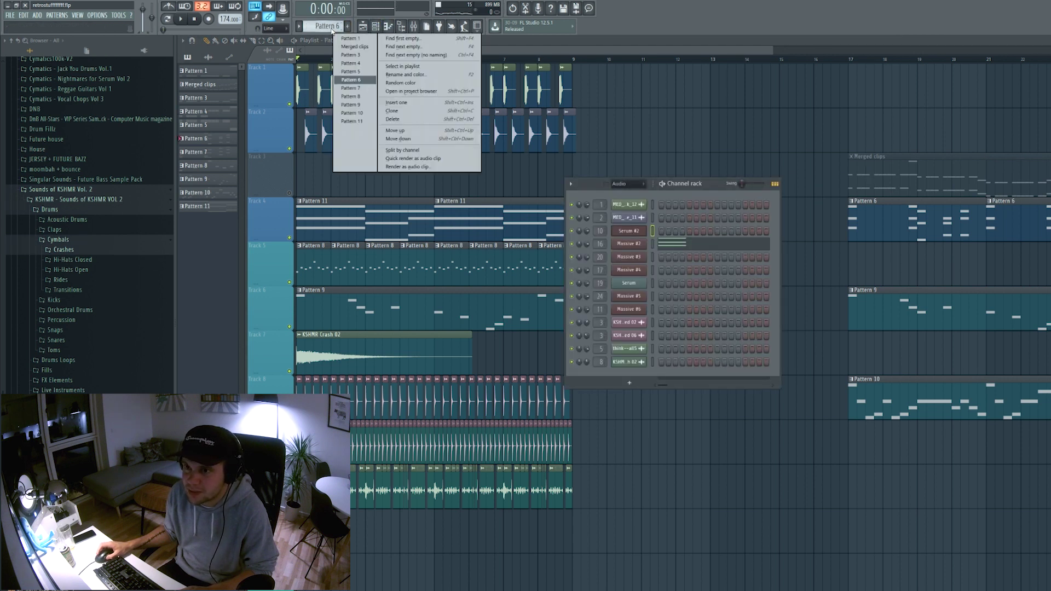
pyautogui.click(413, 55)
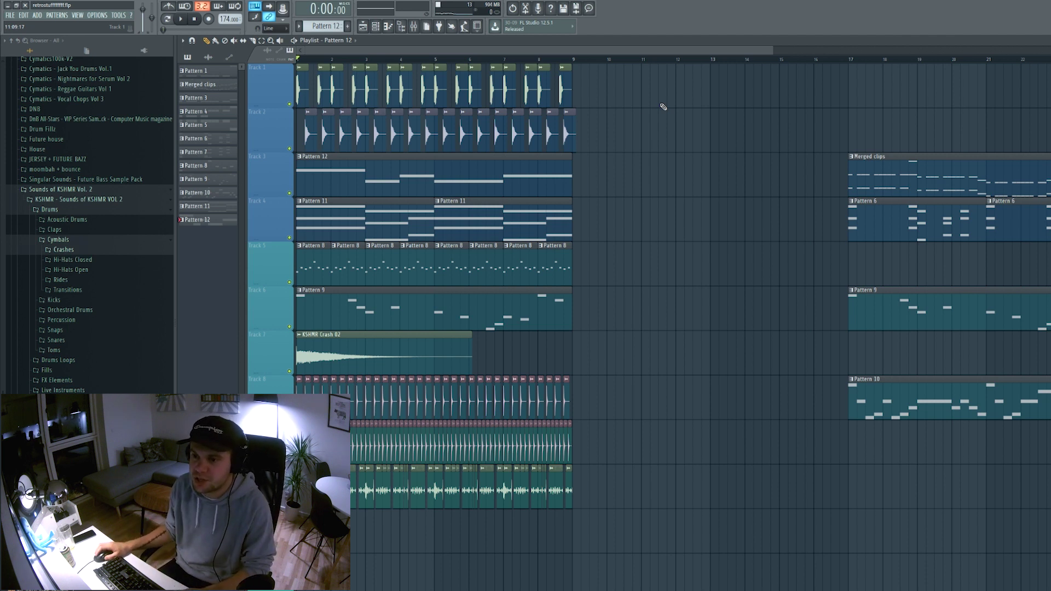
# Step: Open Pattern 12's Serum #3 bass notes and bring up the Serum #3 synth from the channel rack
pyautogui.doubleClick(415, 175)
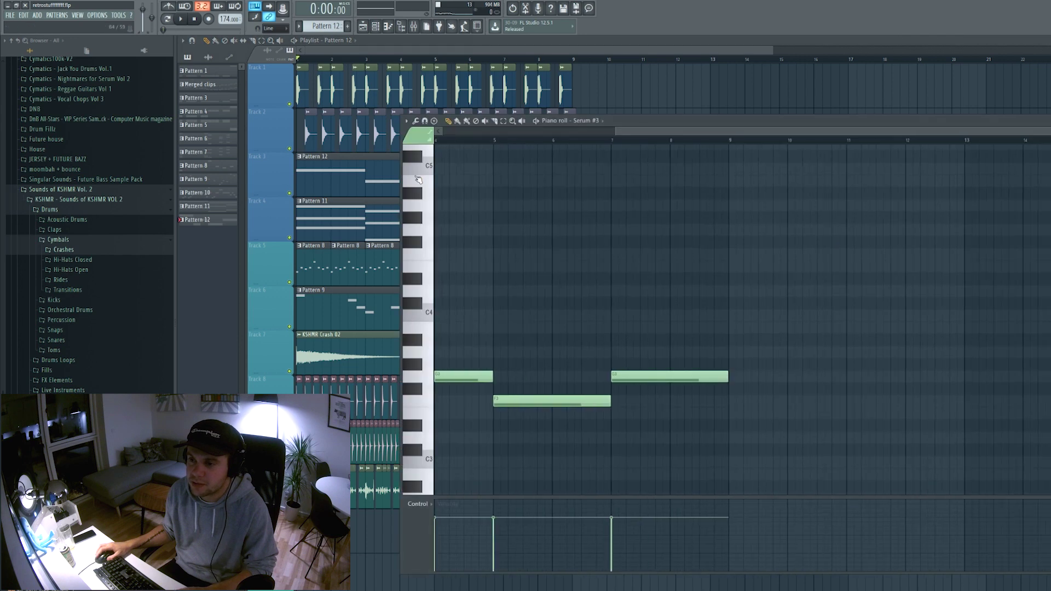
pyautogui.click(380, 35)
pyautogui.press('F6')
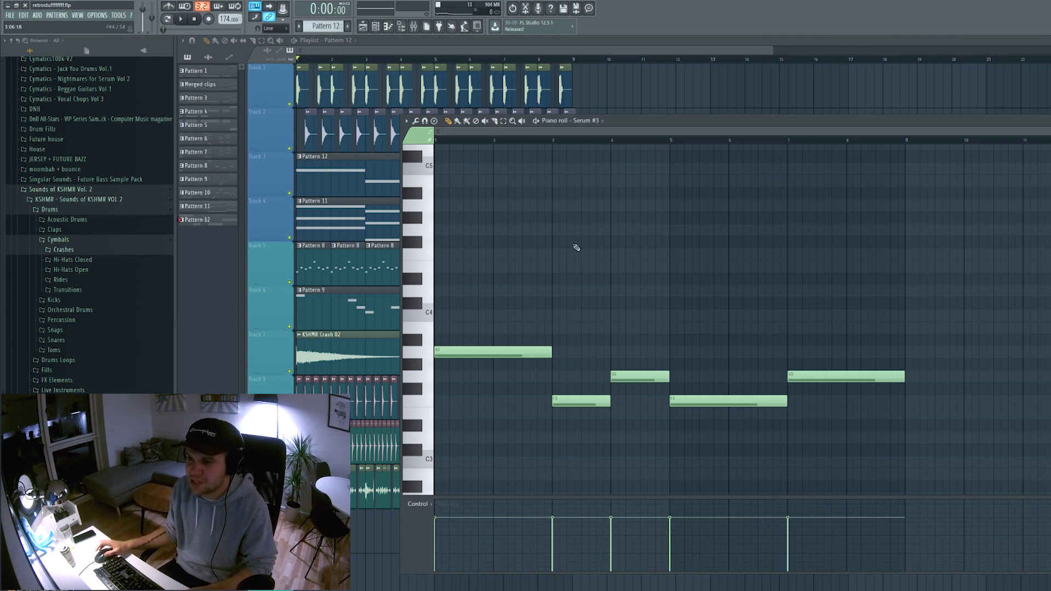
pyautogui.click(367, 28)
pyautogui.click(366, 27)
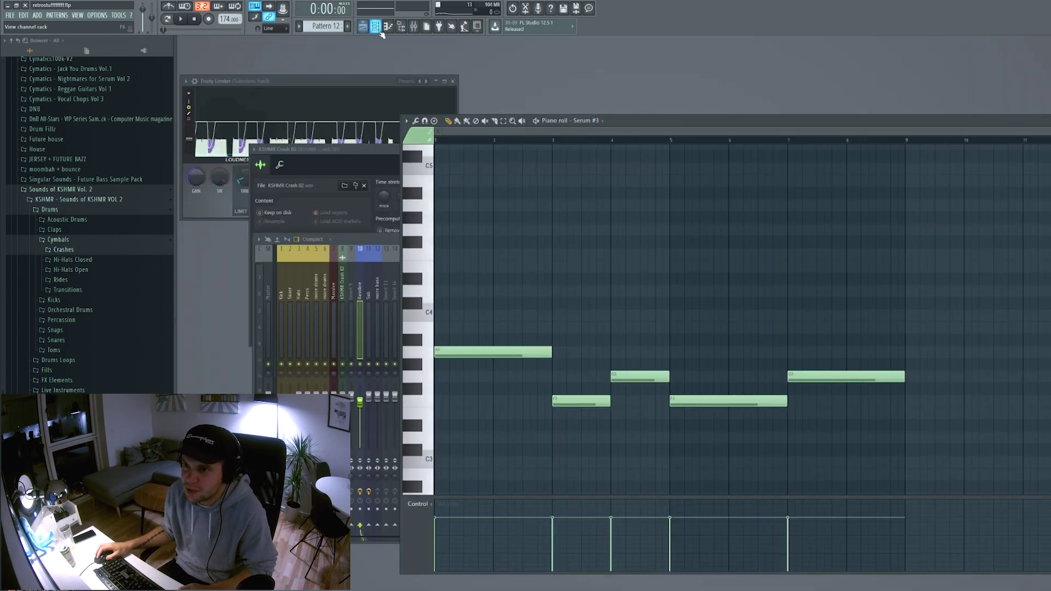
pyautogui.click(368, 28)
pyautogui.click(381, 27)
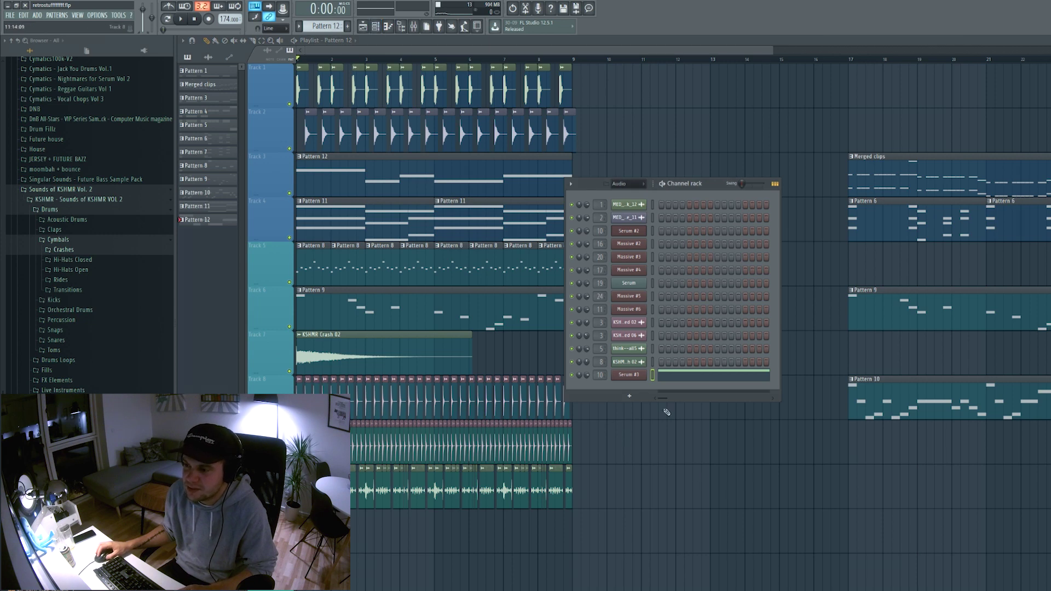
pyautogui.click(629, 375)
pyautogui.press('F7')
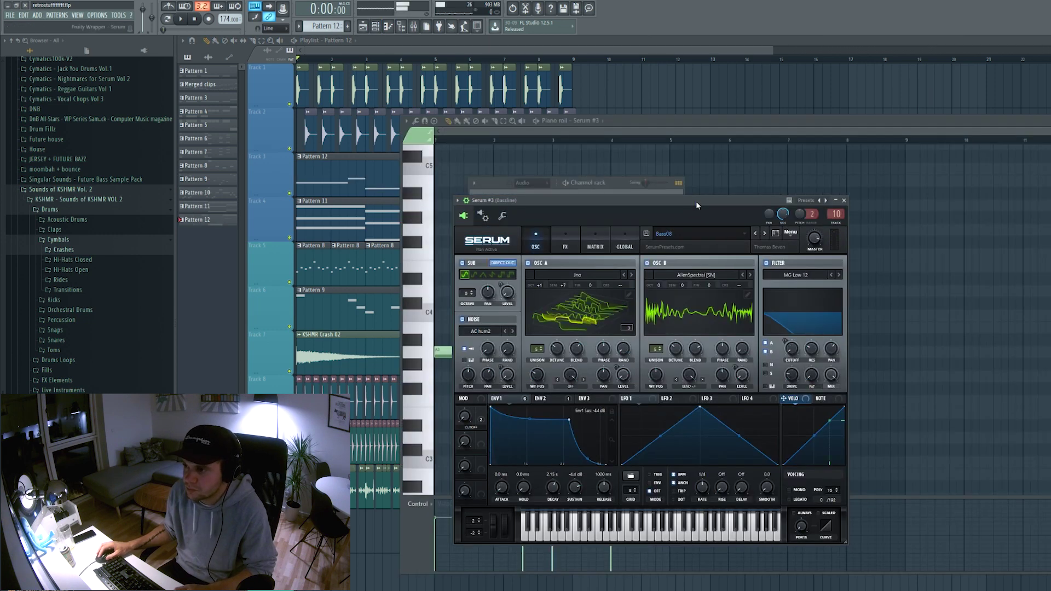
# Step: Play back the loop to hear the Serum #3 bass line, returning to its notes in the piano roll
pyautogui.press('space')
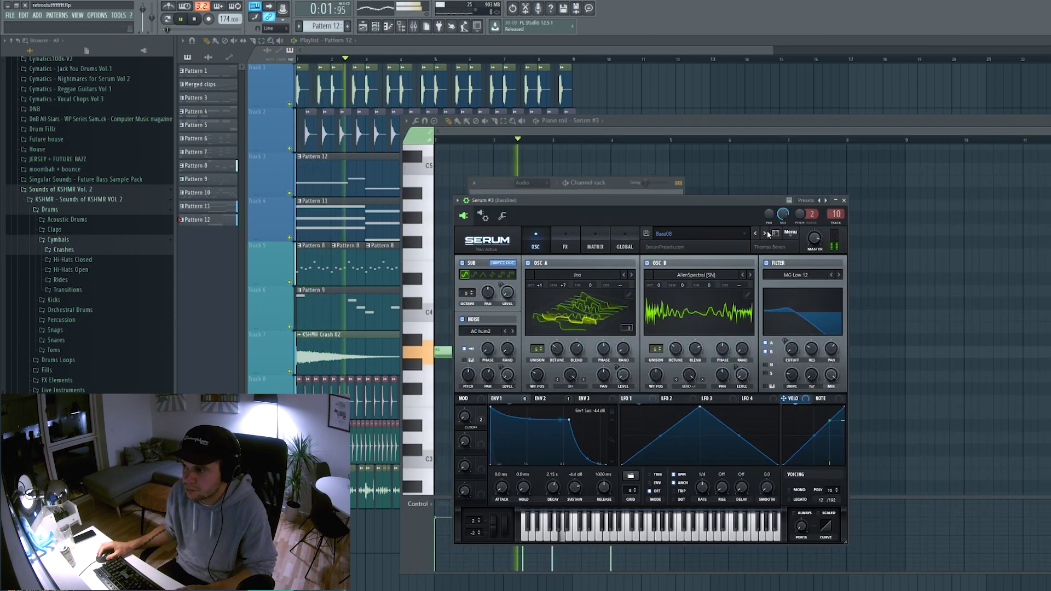
pyautogui.click(741, 126)
pyautogui.press('space')
pyautogui.press('space')
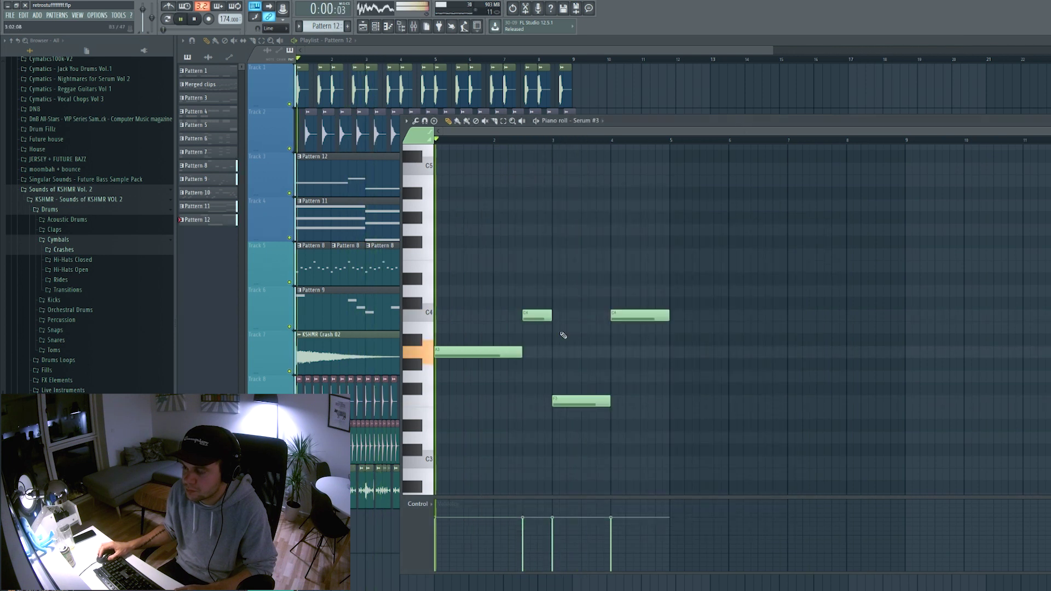
# Step: Delete the two C4 notes from the Serum #3 bass line, shorten the opening A3 note, and play back the change
pyautogui.rightClick(545, 316)
pyautogui.rightClick(638, 315)
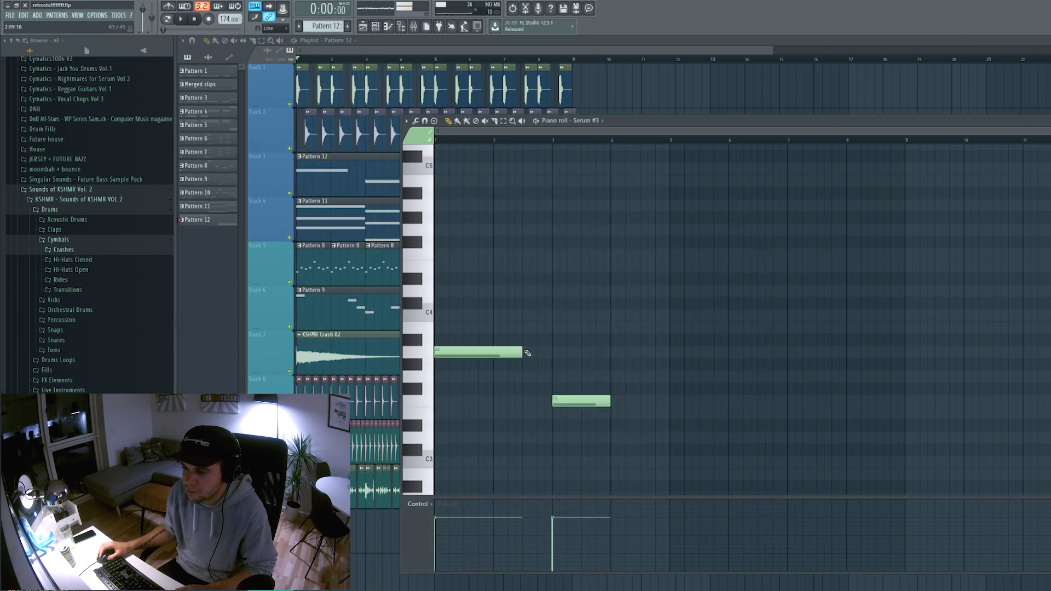
pyautogui.press('space')
pyautogui.moveTo(523, 349); pyautogui.dragTo(509, 354)
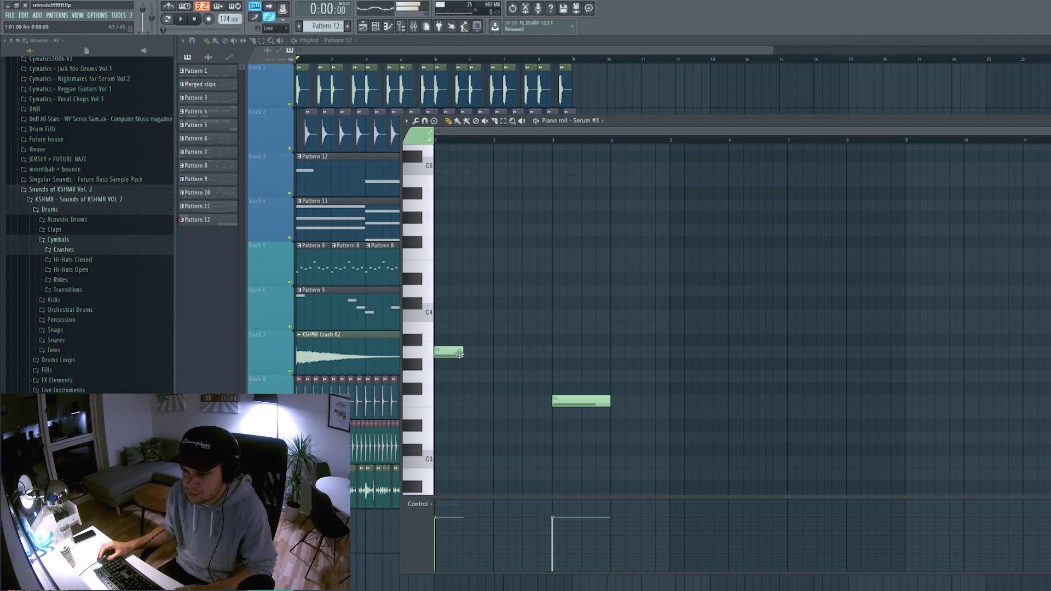
pyautogui.press('space')
pyautogui.press('space')
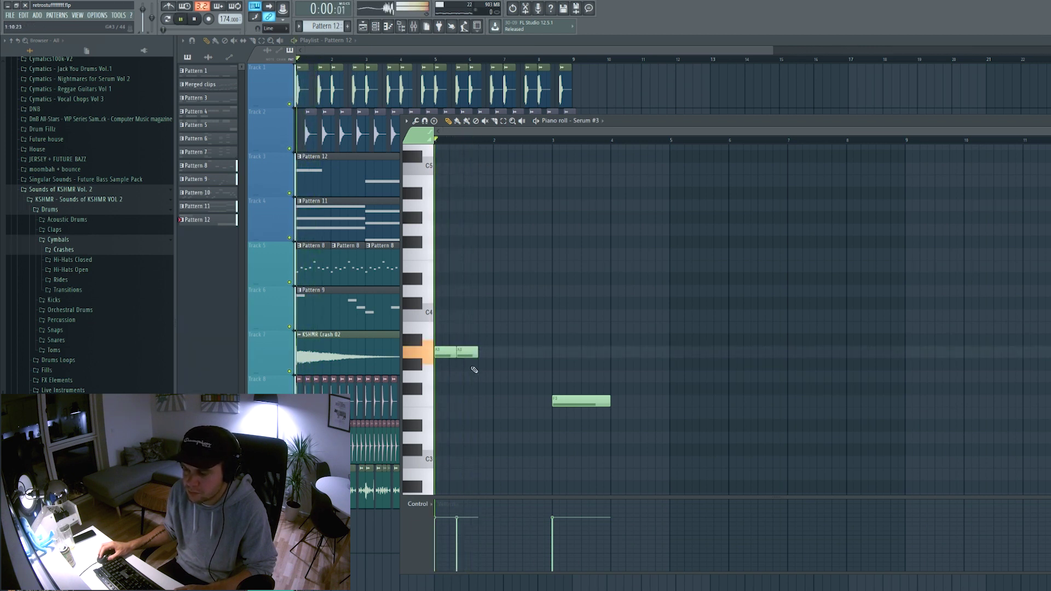
# Step: Try deleting the F3 note at bar 3 and repeating short A3 notes up to the middle of bar 2
pyautogui.rightClick(579, 401)
pyautogui.press('space')
pyautogui.press('space')
pyautogui.click(480, 354)
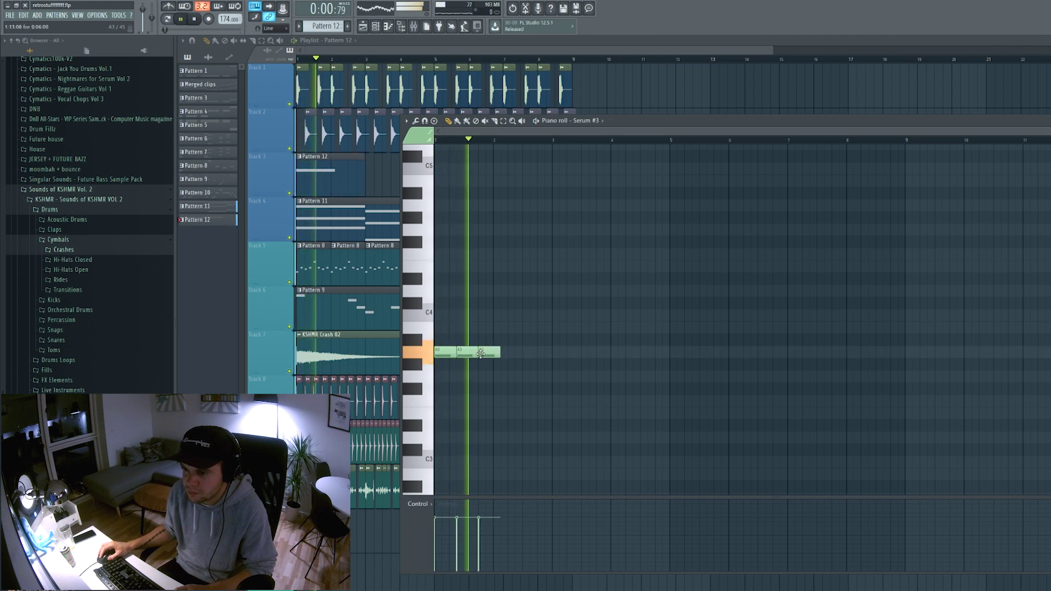
pyautogui.click(511, 354)
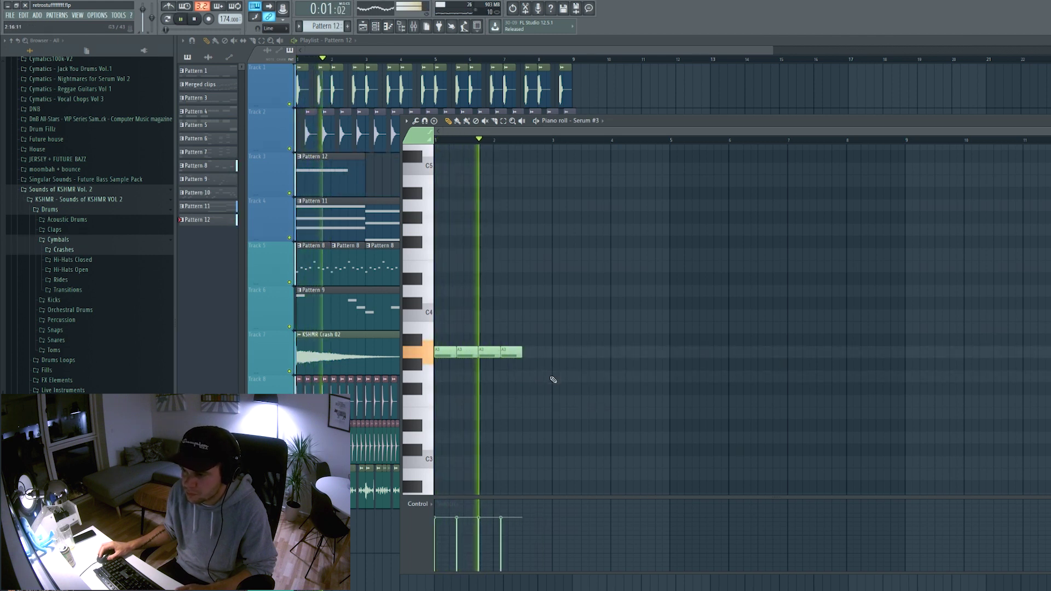
pyautogui.press('space')
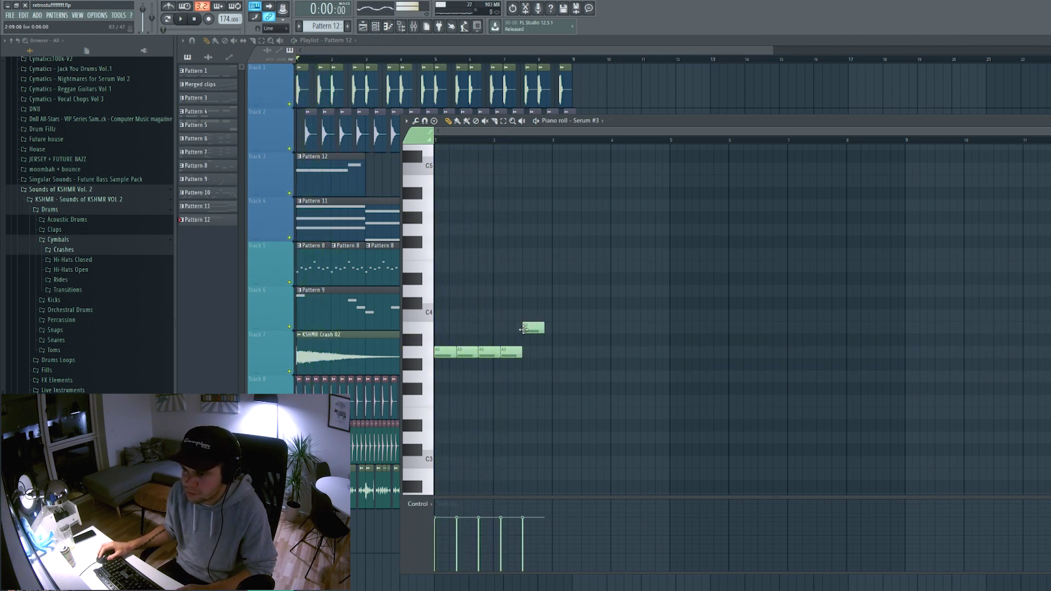
# Step: Undo the latest note edits in the Serum #3 bass line
pyautogui.hotkey('ctrl', 'alt', 'z')
pyautogui.hotkey('ctrl', 'alt', 'z')
pyautogui.hotkey('ctrl', 'alt', 'z')
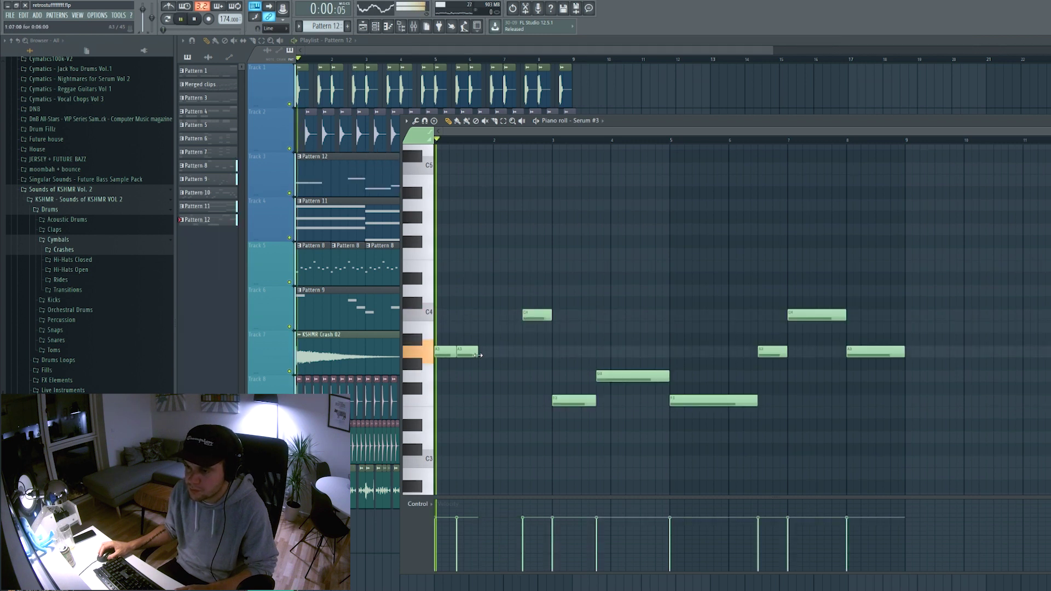
# Step: Repeat the short A3 note up to the middle of bar 2 and replace the long F3 at bar 5 with four short F3 notes
pyautogui.click(489, 353)
pyautogui.click(511, 353)
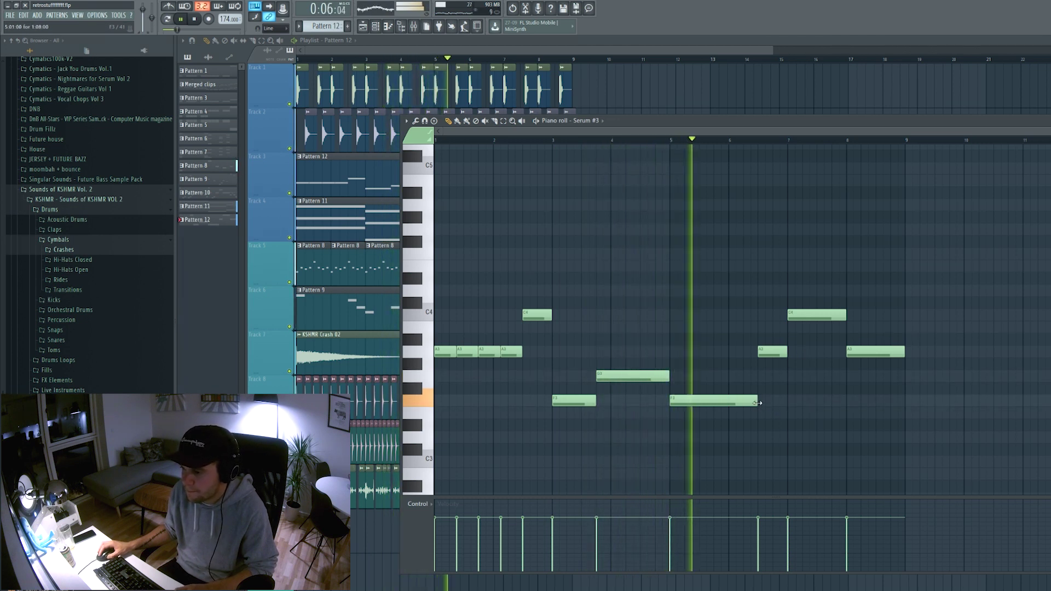
pyautogui.moveTo(758, 403); pyautogui.dragTo(690, 402)
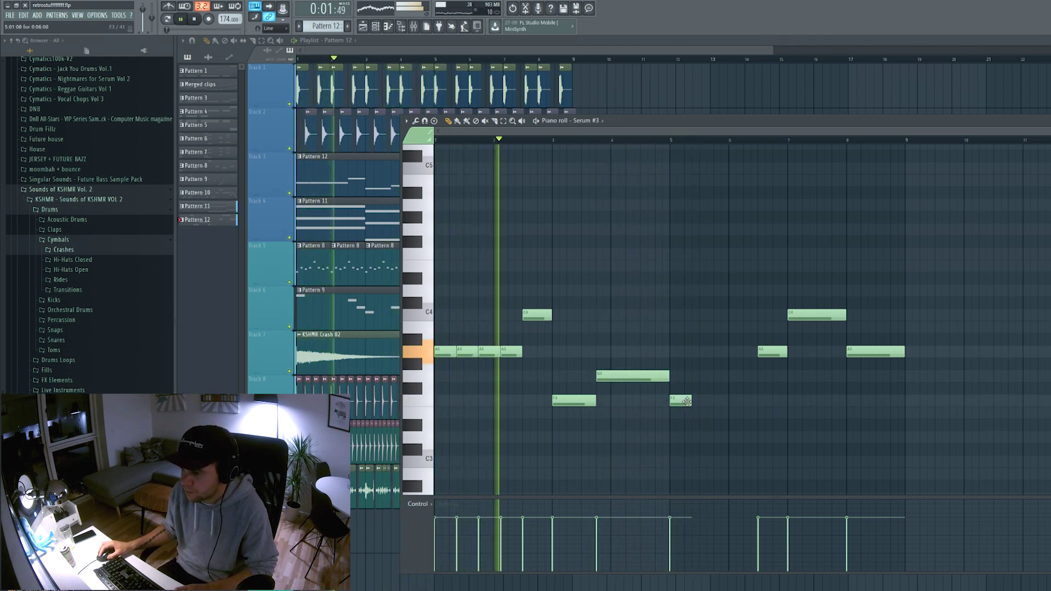
pyautogui.click(695, 401)
pyautogui.click(717, 403)
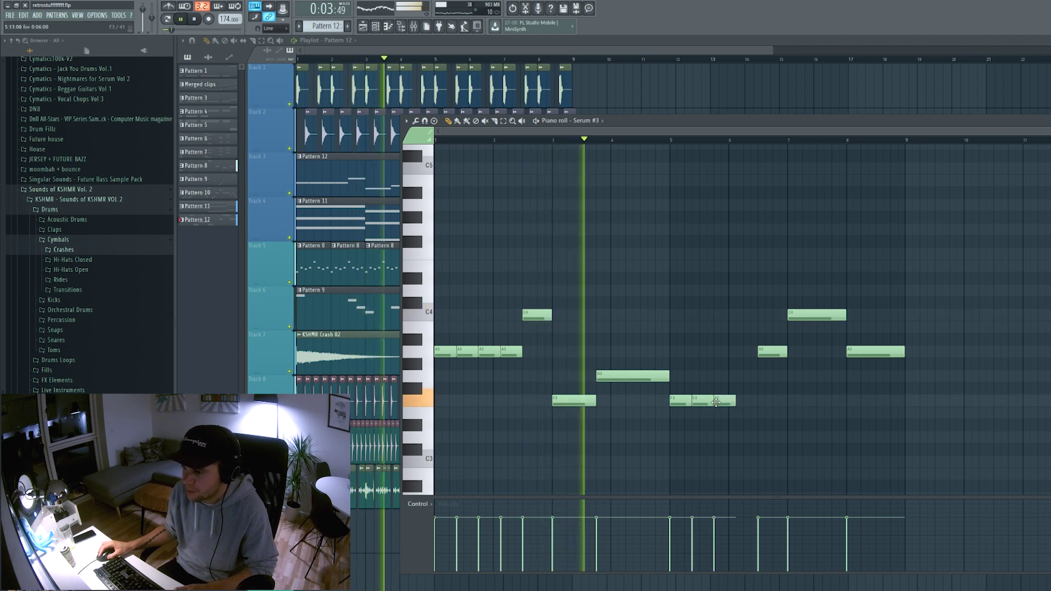
pyautogui.click(740, 402)
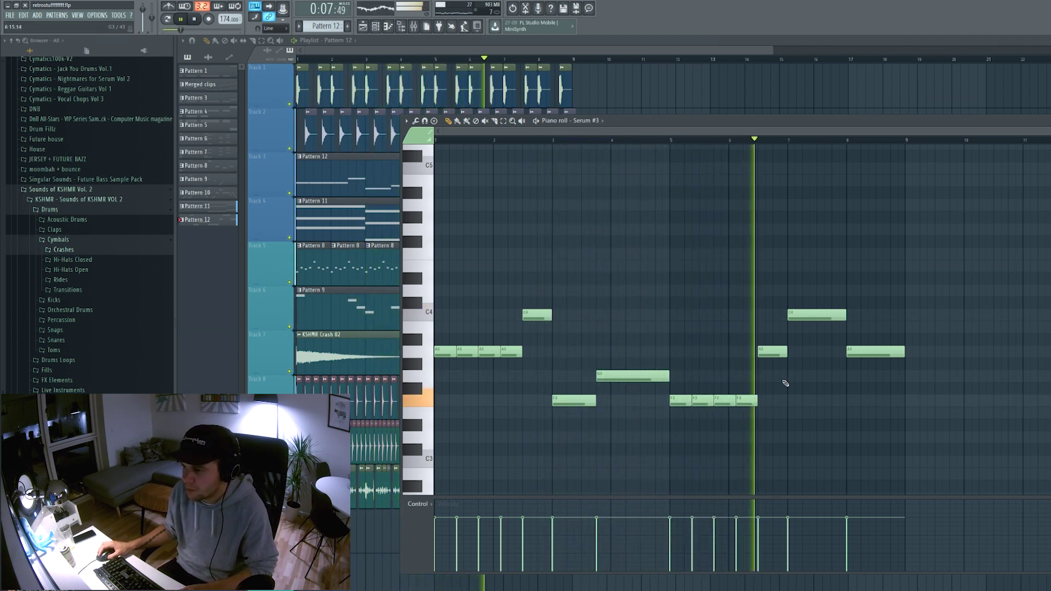
# Step: Play back the loop with the repeated bass notes from the piano roll and in the full playlist
pyautogui.press('space')
pyautogui.press('space')
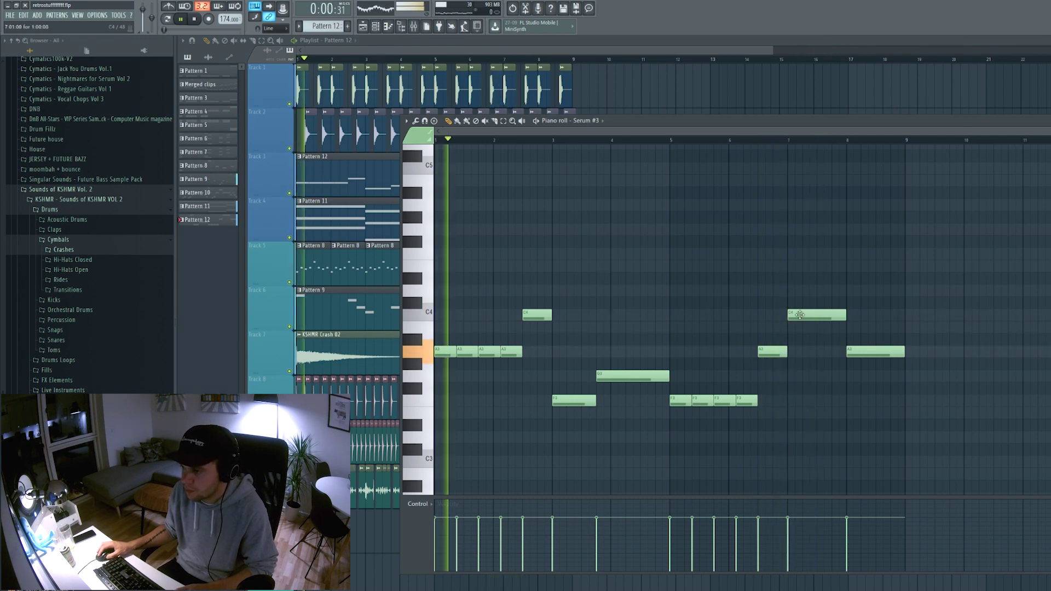
pyautogui.press('space')
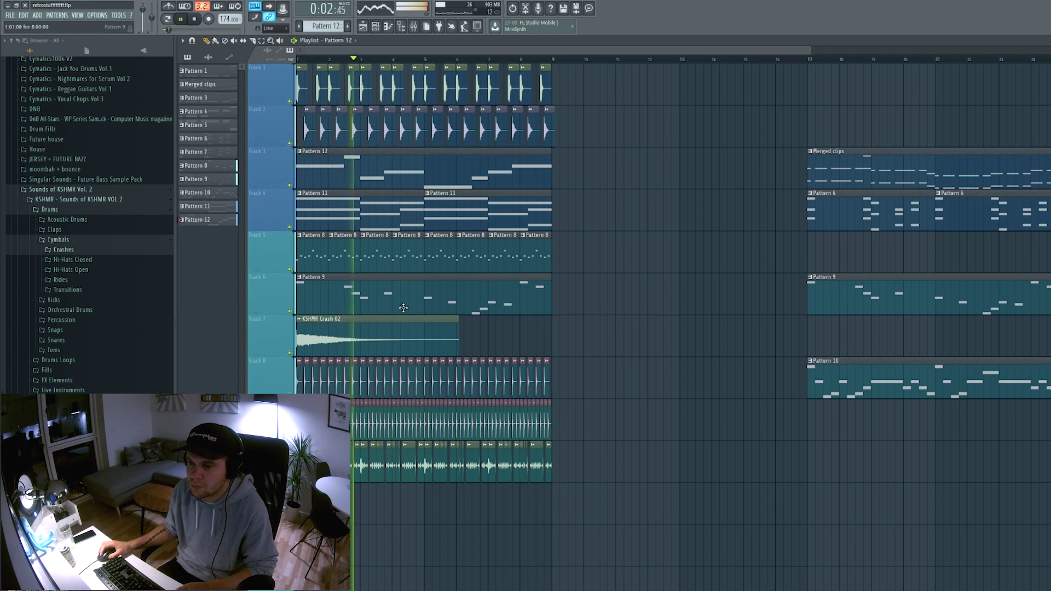
pyautogui.click(645, 104)
pyautogui.rightClick(652, 101)
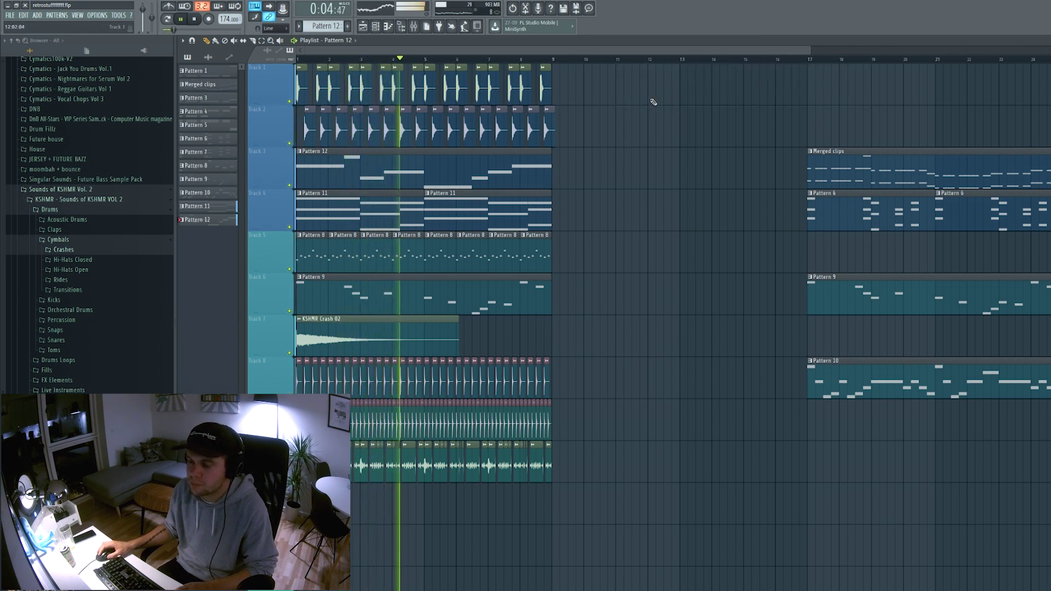
pyautogui.press('space')
# Step: Mute track 6 with the Pattern 9 melody and play back the loop without it
pyautogui.click(290, 311)
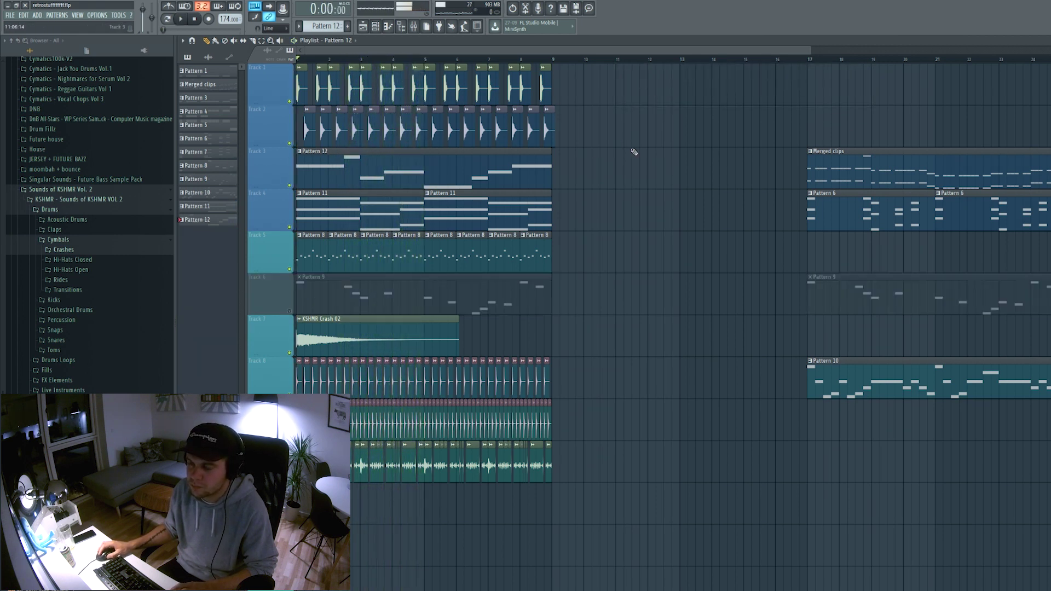
pyautogui.click(620, 103)
pyautogui.rightClick(639, 94)
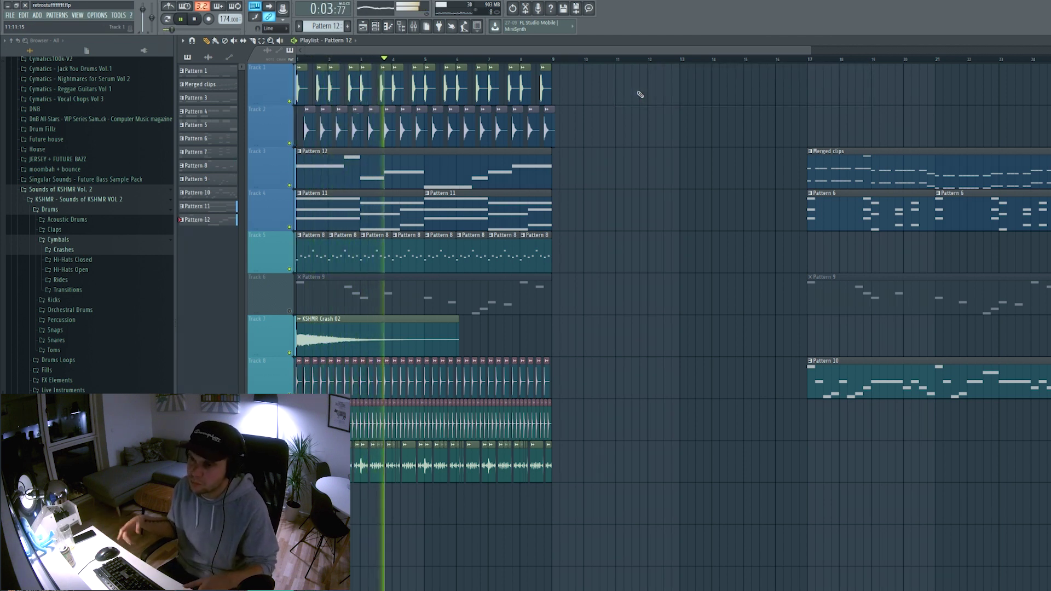
pyautogui.click(640, 95)
pyautogui.rightClick(700, 94)
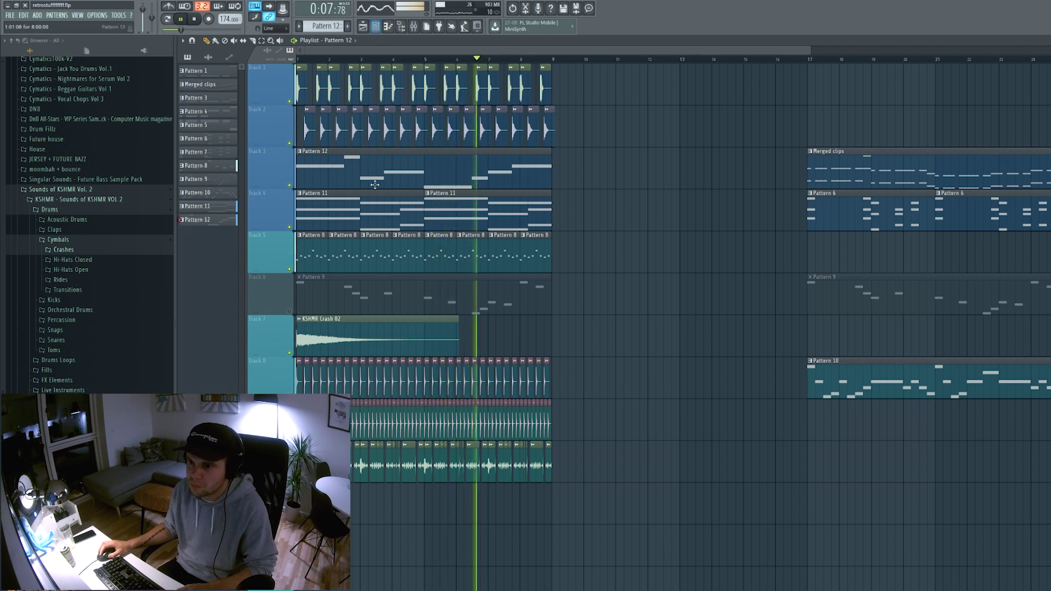
pyautogui.click(356, 209)
pyautogui.press('space')
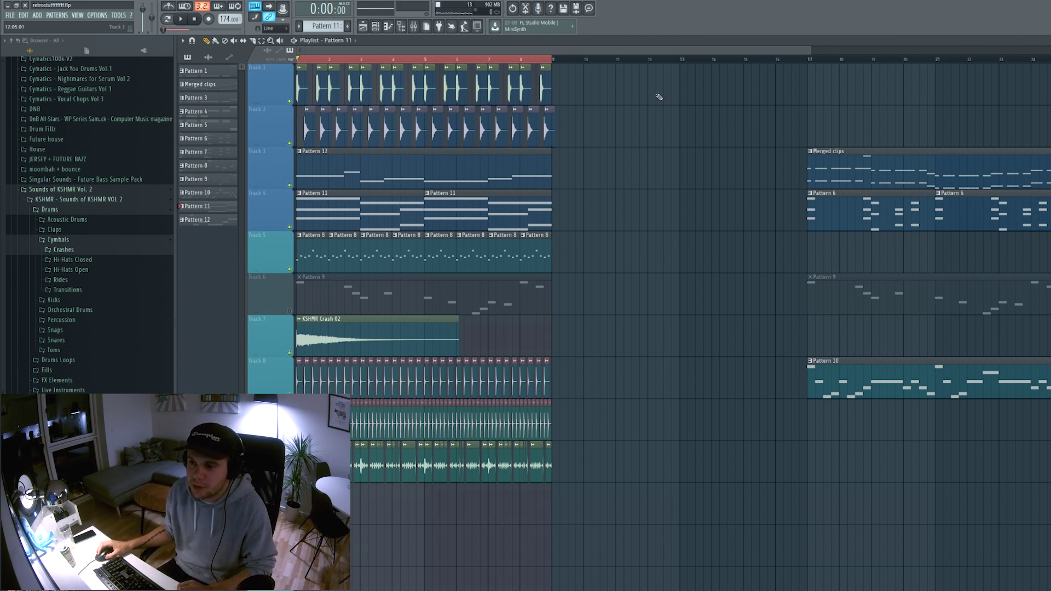
# Step: Move the Pattern 9 clip from the loop to track 7 beneath the other Pattern 9 clip, and audition Pattern 10 alone at bar 29
pyautogui.moveTo(357, 297); pyautogui.dragTo(864, 341)
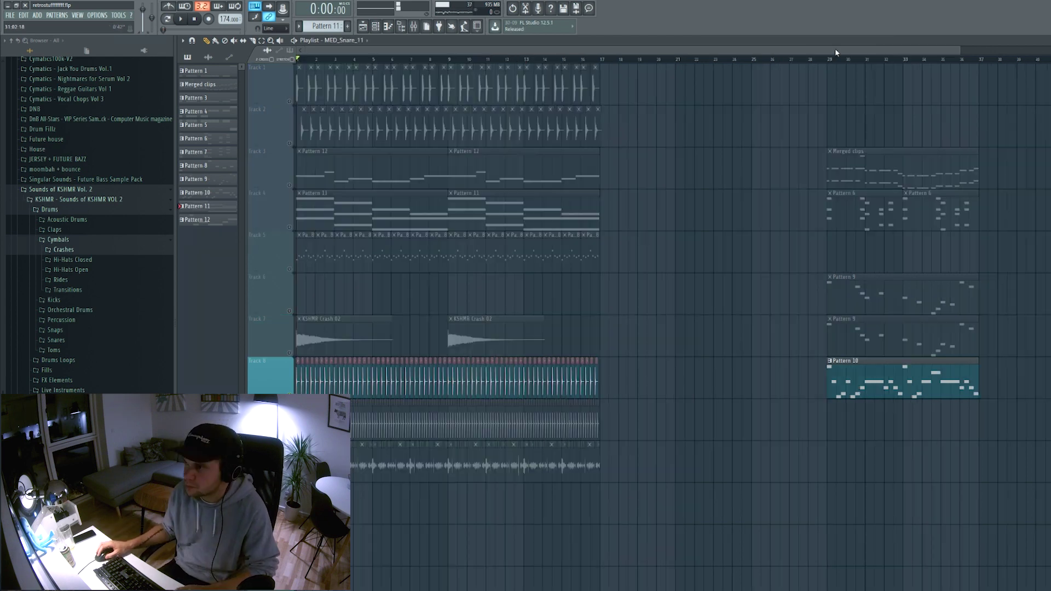
pyautogui.press('space')
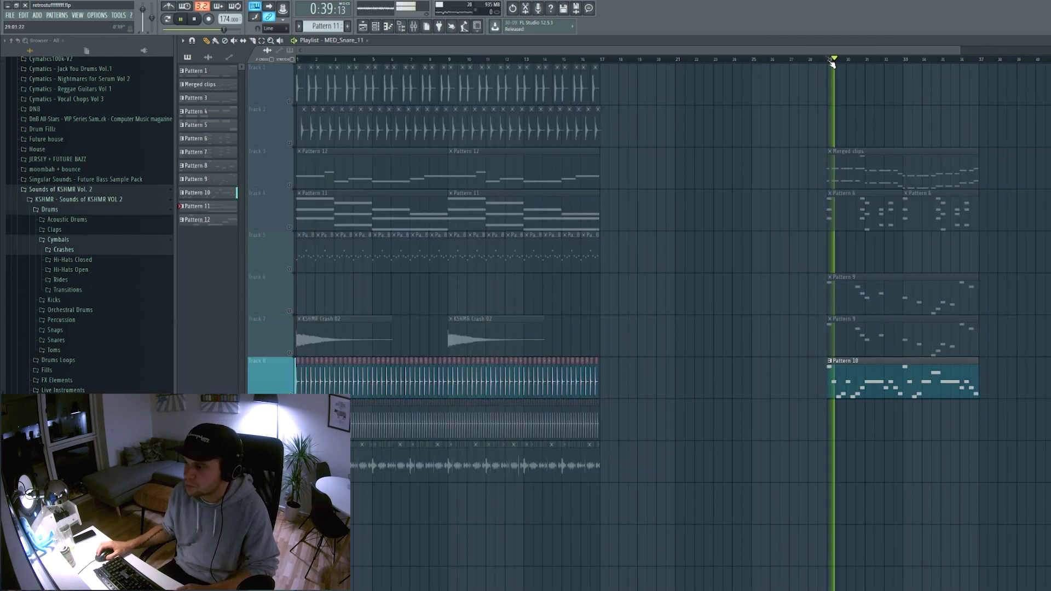
pyautogui.press('space')
# Step: Fill track 6 with Pattern 10 clips at bars 1 and 9, and play back the arrangement with all tracks active
pyautogui.moveTo(868, 382); pyautogui.dragTo(337, 298)
pyautogui.rightClick(289, 395)
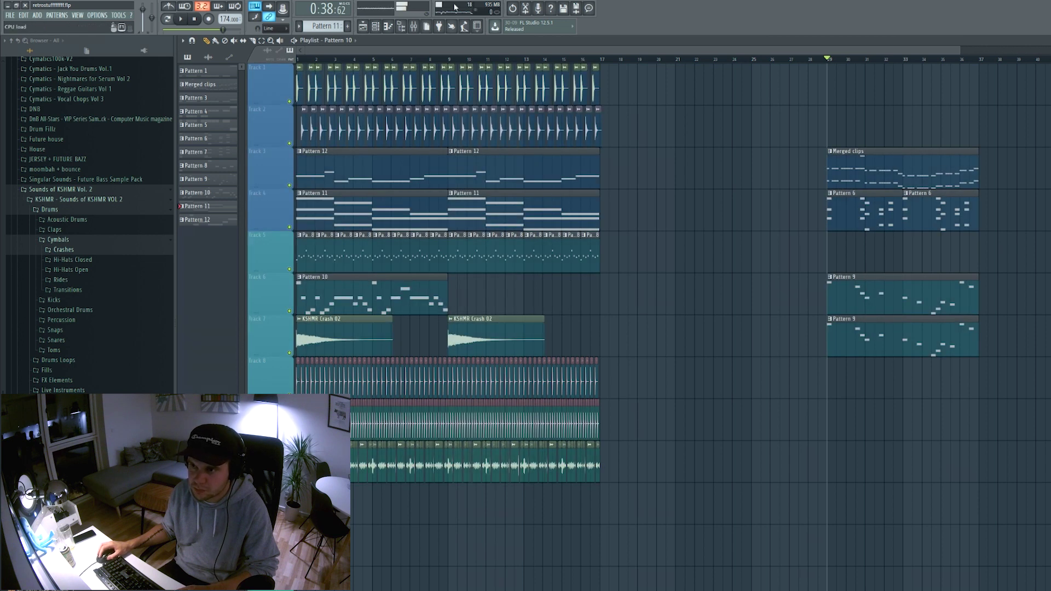
pyautogui.press('space')
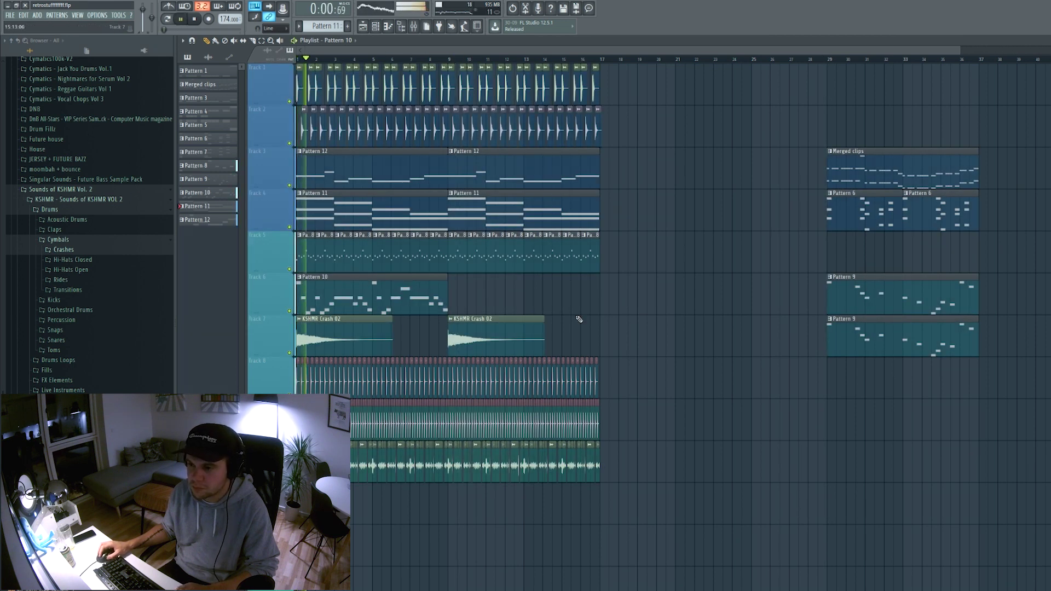
pyautogui.click(591, 298)
pyautogui.moveTo(591, 299); pyautogui.dragTo(468, 298)
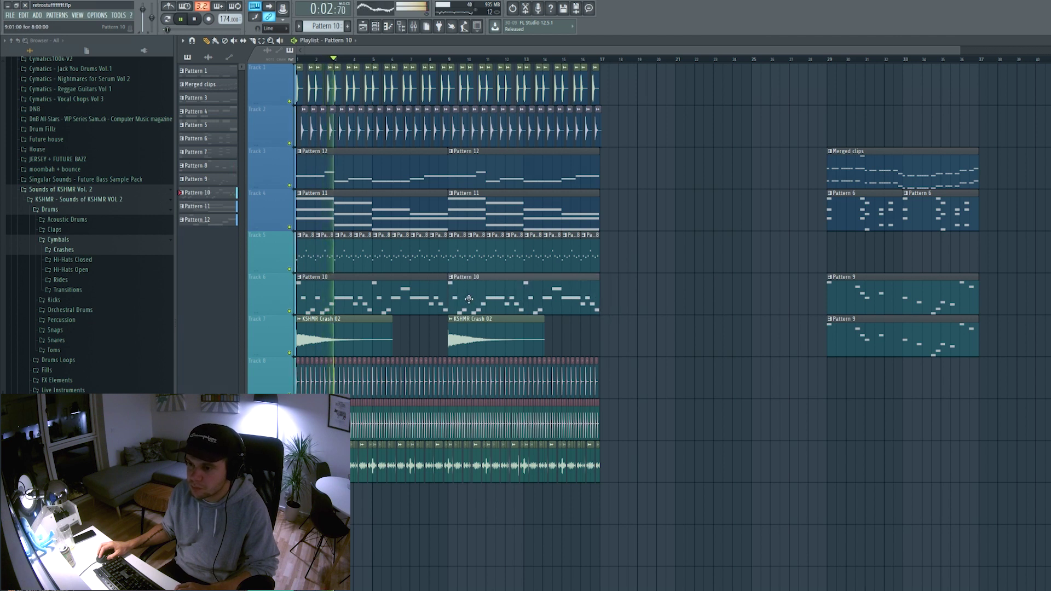
pyautogui.click(664, 164)
pyautogui.rightClick(684, 164)
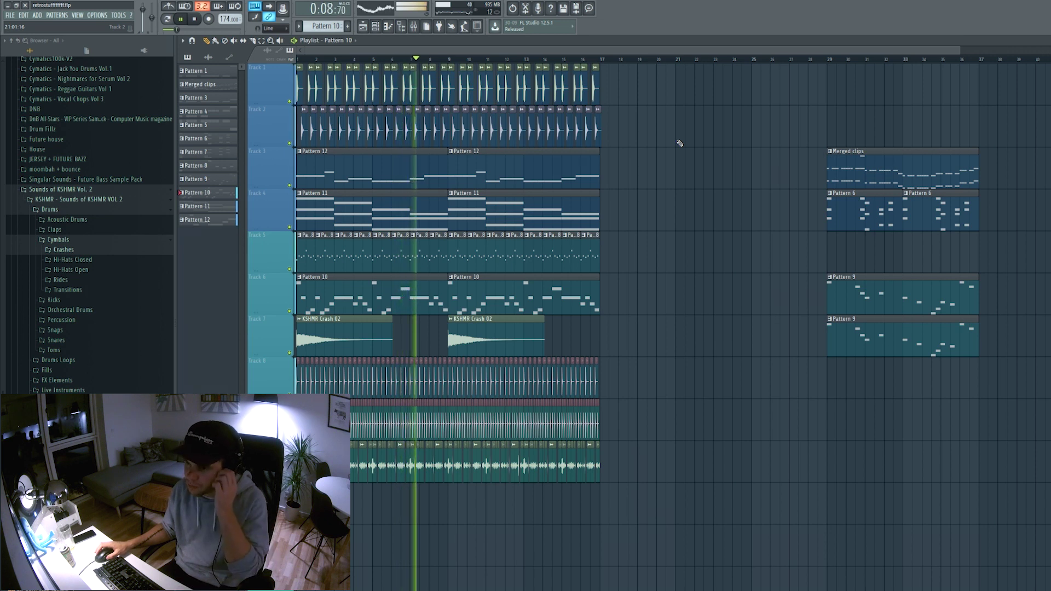
pyautogui.press('space')
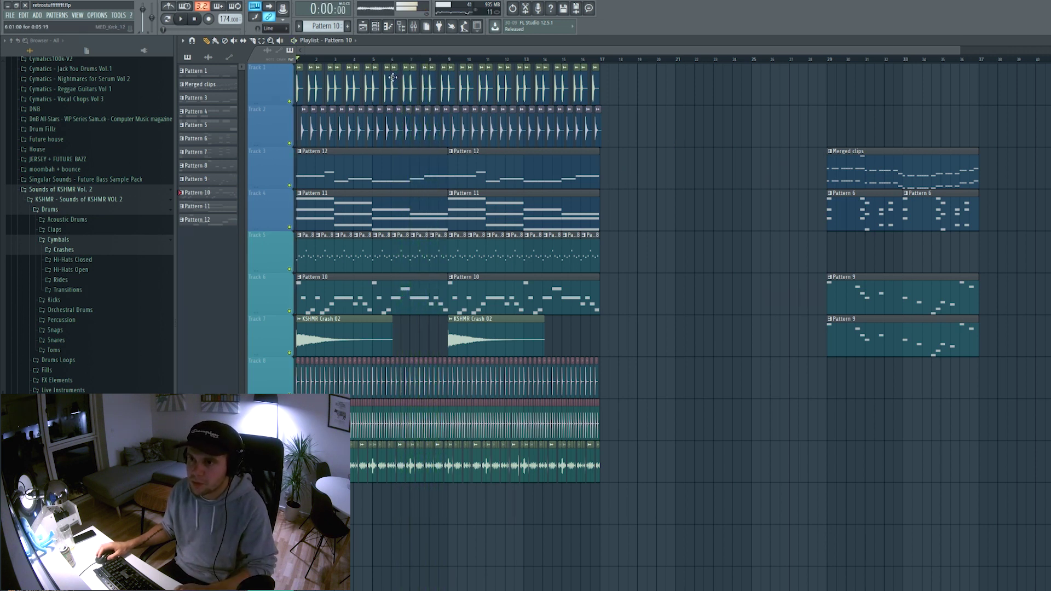
# Step: Solo track 6 to hear the Pattern 10 lead and inspect its Serum preset, LD Epic Lead
pyautogui.rightClick(290, 311)
pyautogui.press('space')
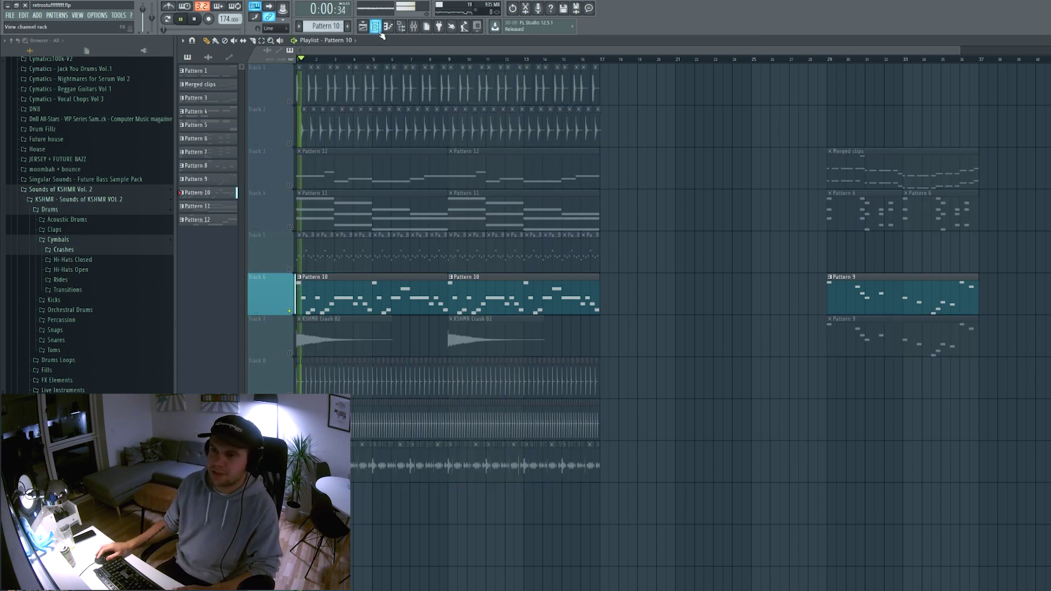
pyautogui.click(380, 31)
pyautogui.press('space')
pyautogui.click(545, 282)
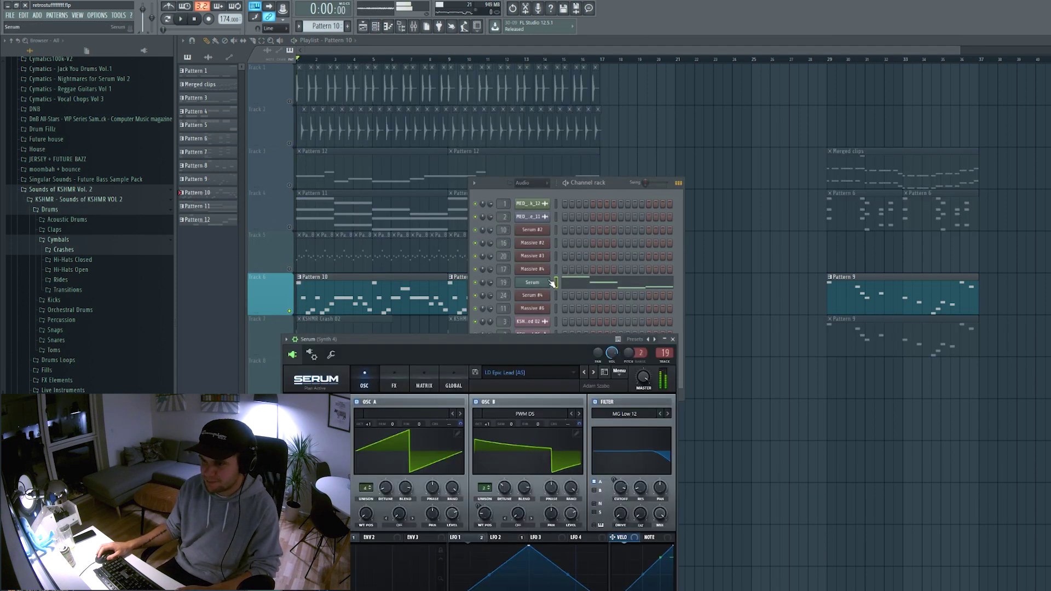
pyautogui.click(572, 375)
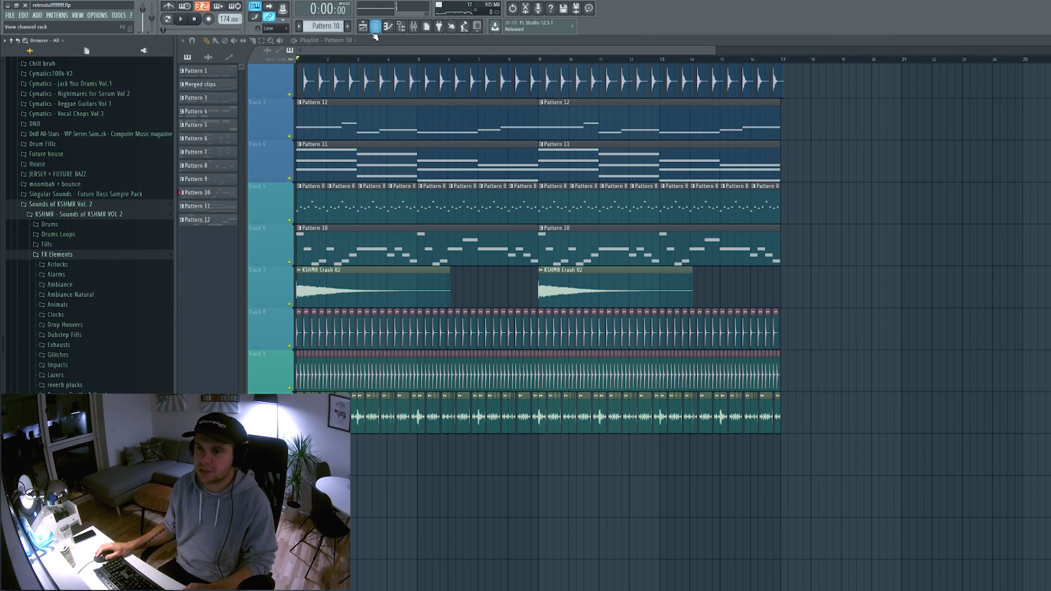
# Step: Inspect the effects on the Synth 4 mixer track, including the ValhallaRoom reverb settings
pyautogui.click(375, 29)
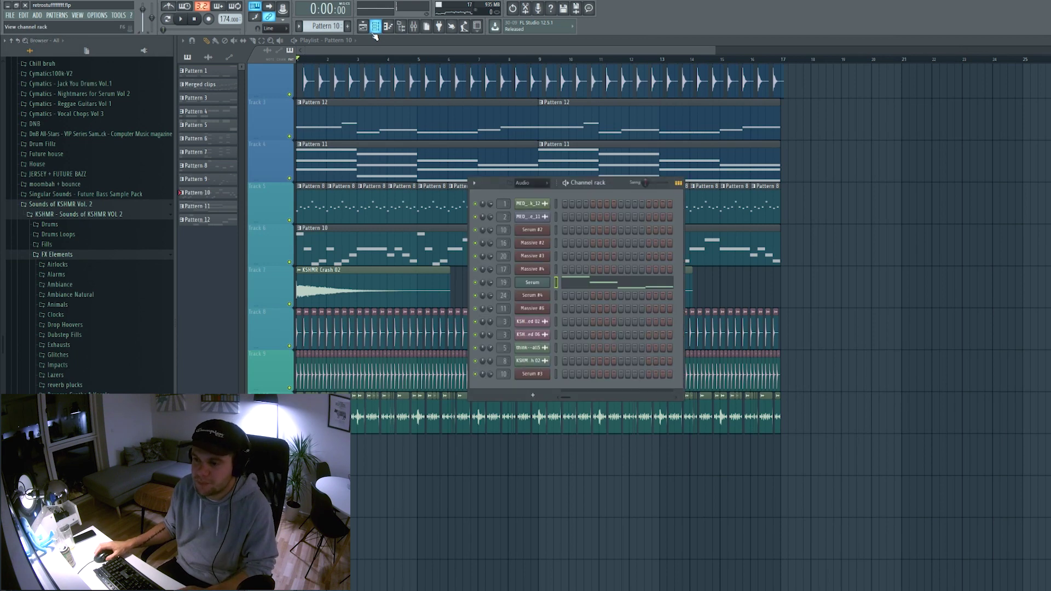
pyautogui.click(375, 29)
pyautogui.click(414, 28)
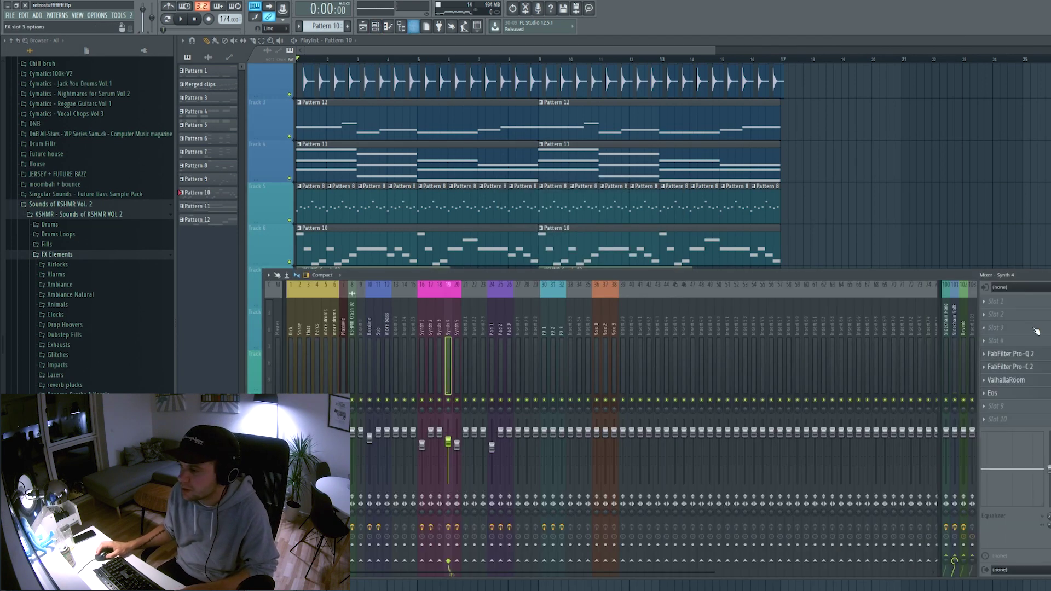
pyautogui.click(1018, 382)
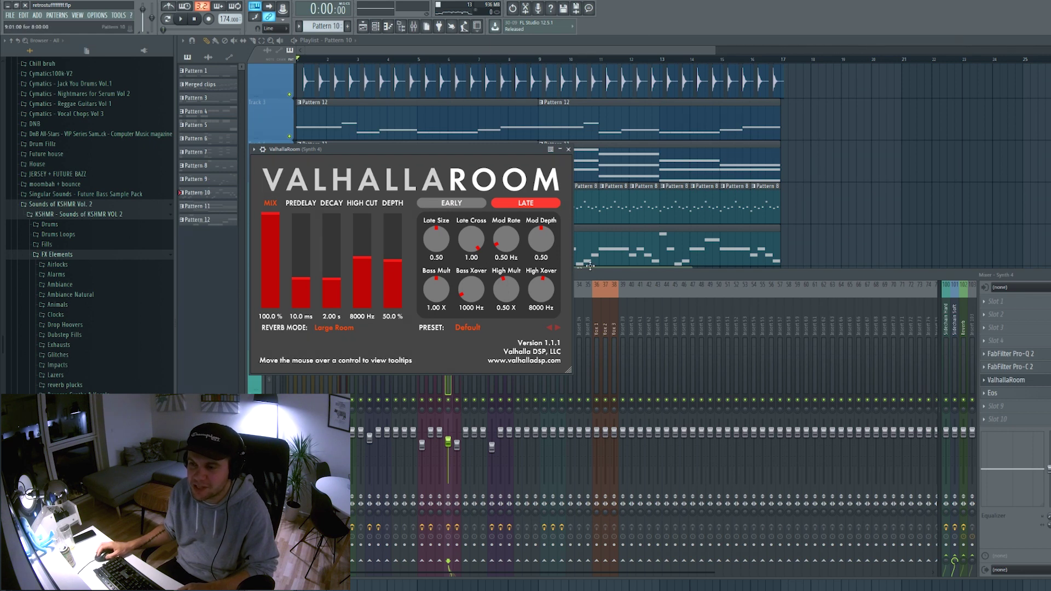
pyautogui.click(569, 150)
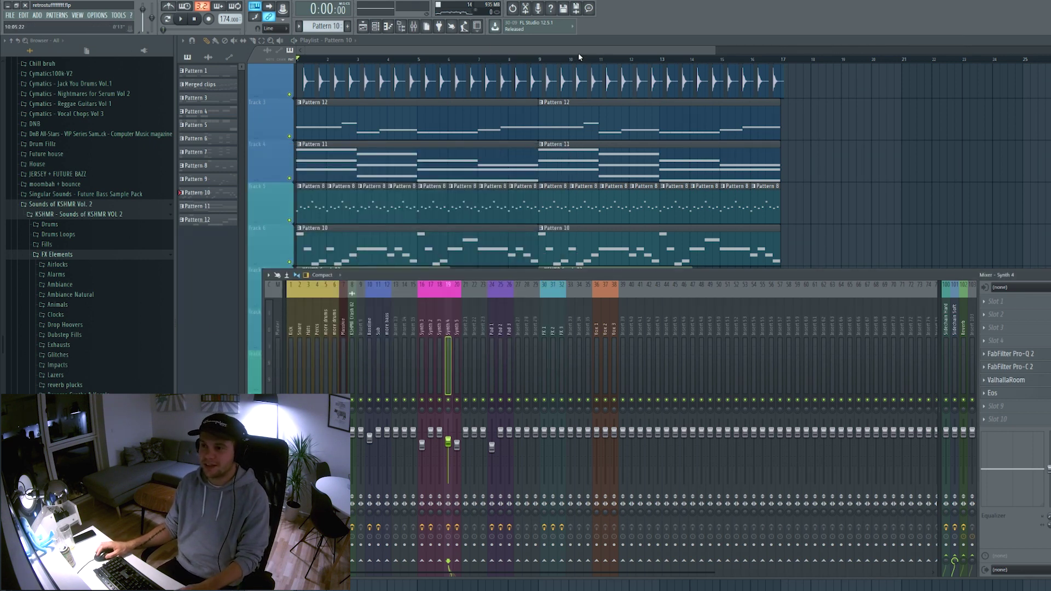
pyautogui.press('F9')
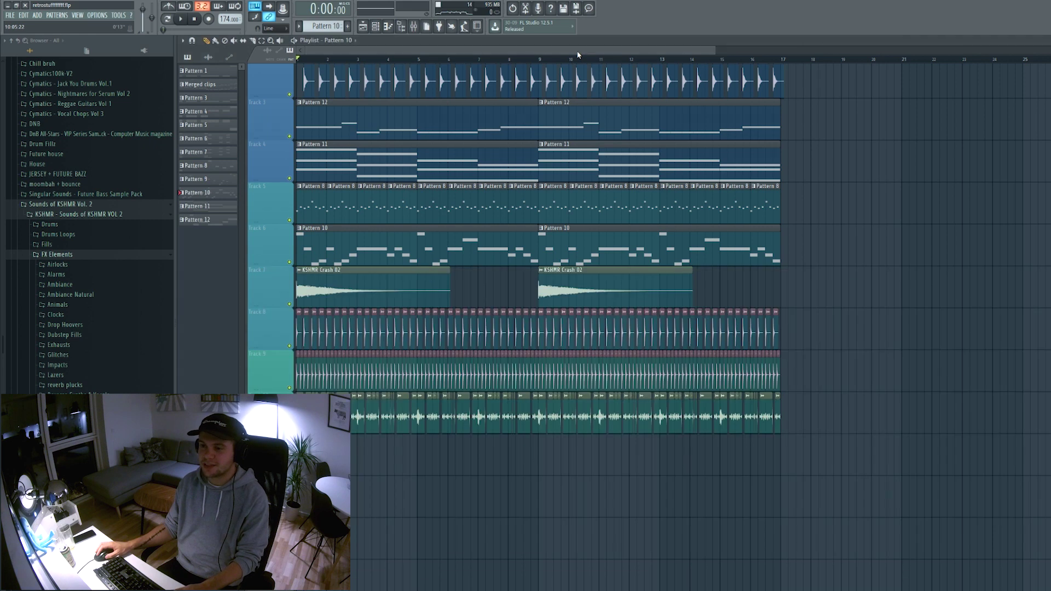
pyautogui.click(415, 27)
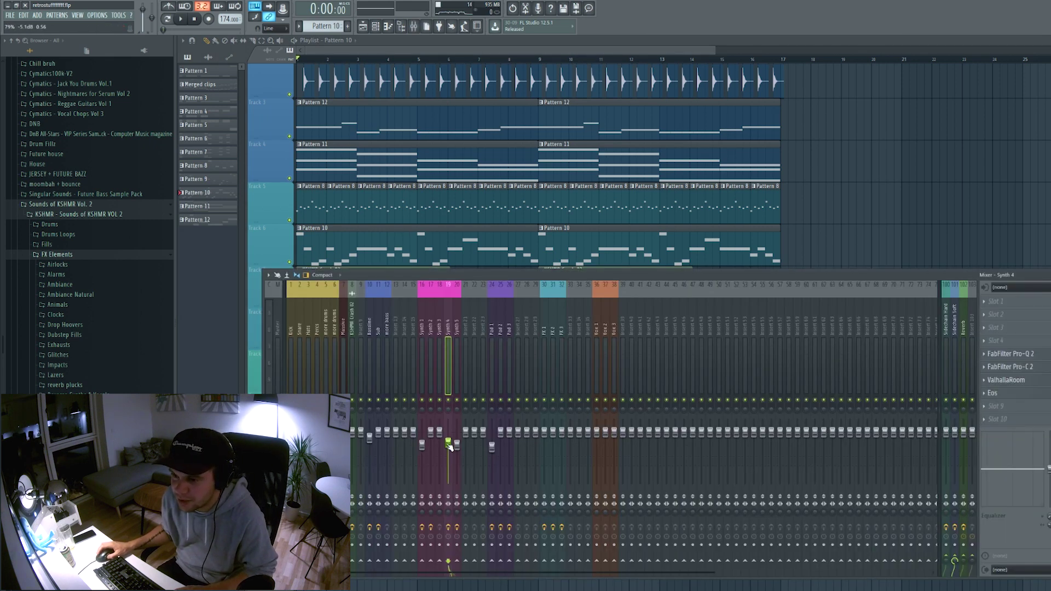
pyautogui.press('F9')
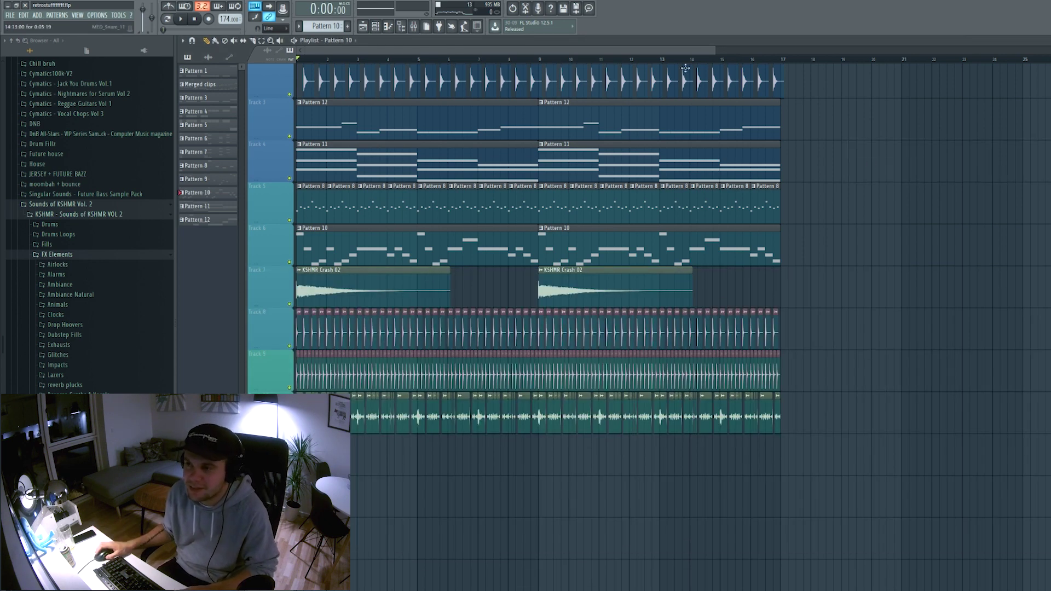
# Step: Play back the full 16-bar arrangement while checking the track levels in the mixer
pyautogui.press('space')
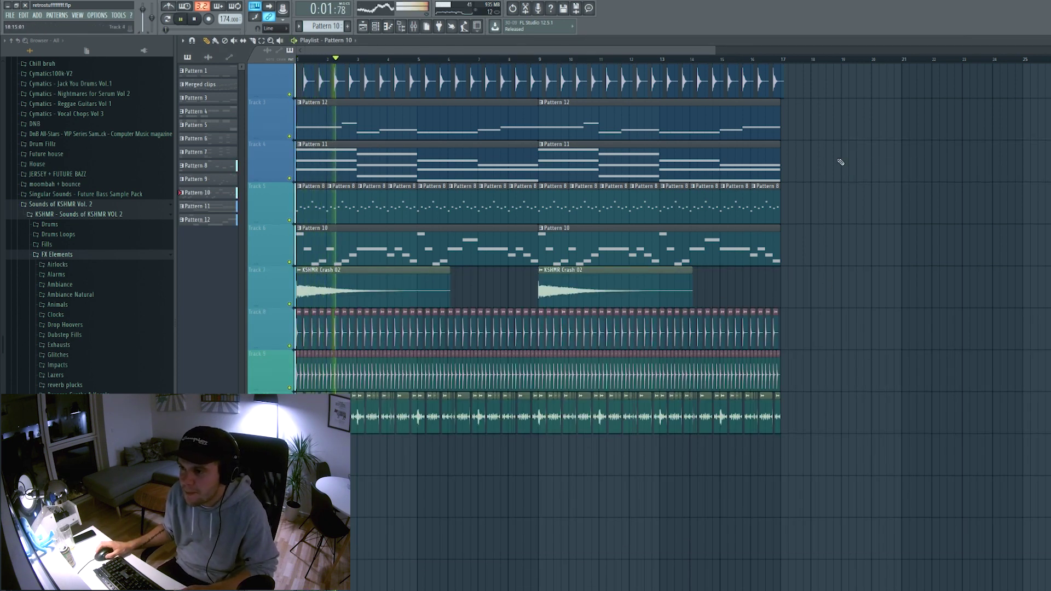
pyautogui.scroll(1, 841, 162)
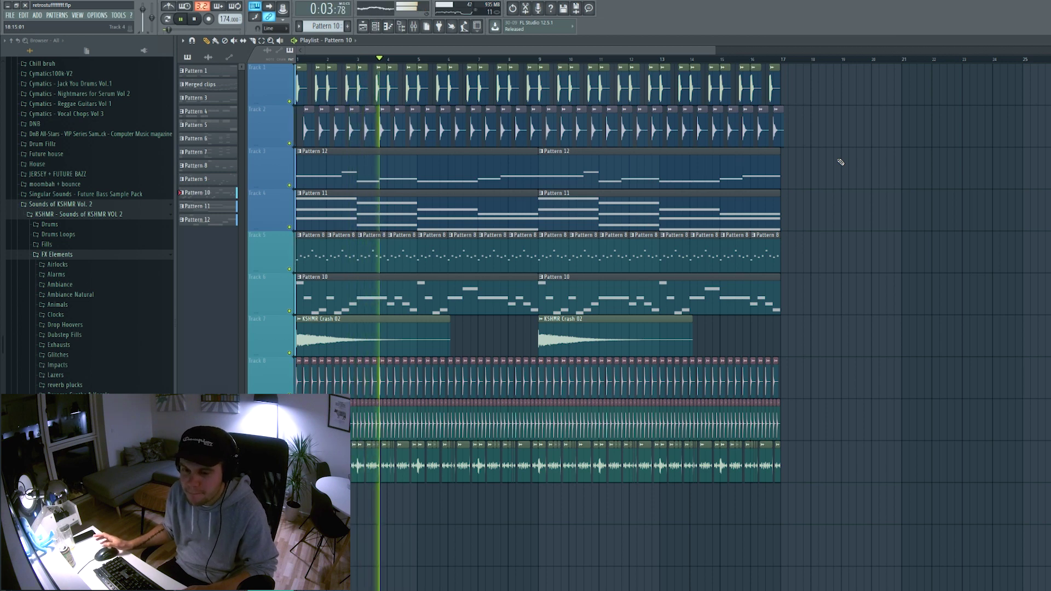
pyautogui.click(414, 28)
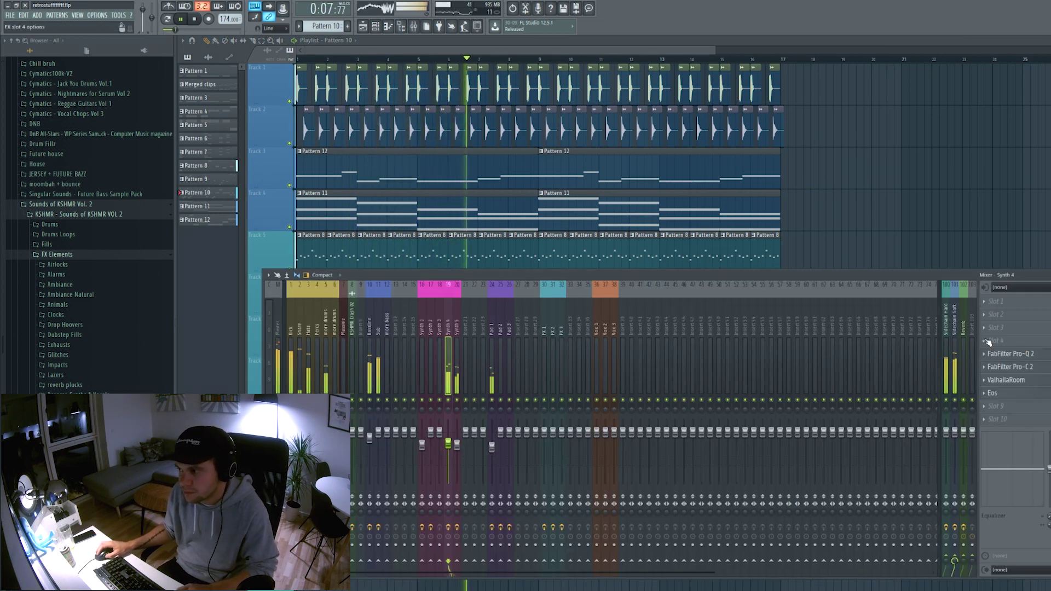
pyautogui.press('F9')
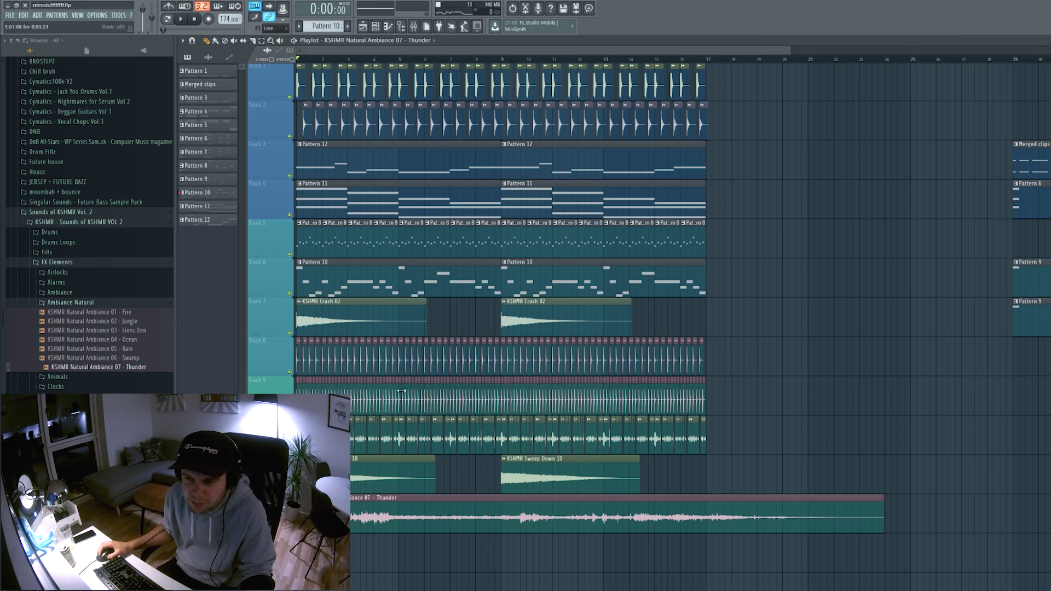
# Step: Route the KSHMR Natural Ambiance 07 - Thunder sample channel to mixer track 31, FX 2
pyautogui.click(422, 29)
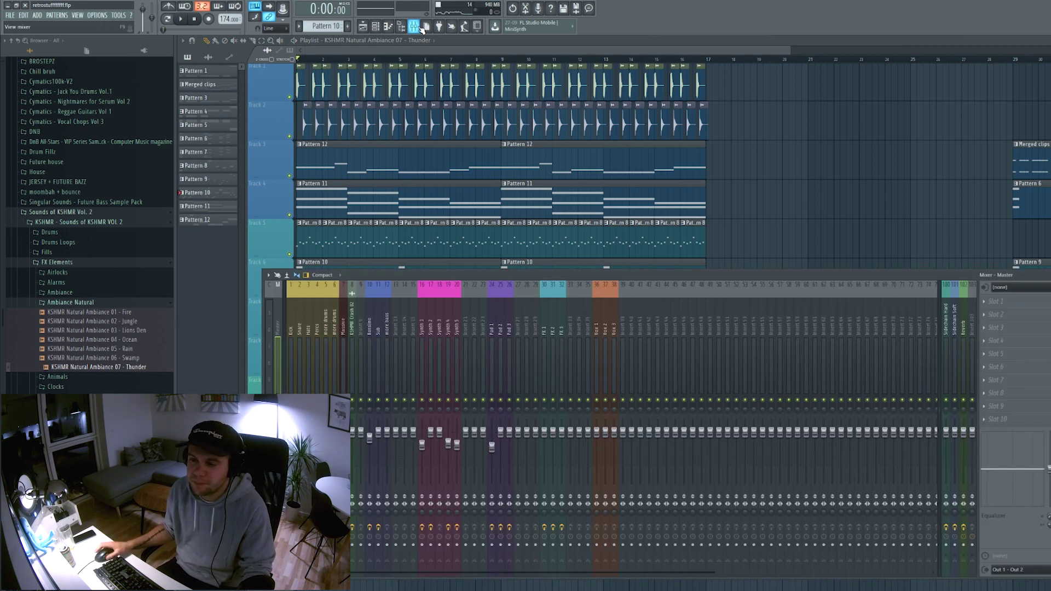
pyautogui.click(415, 28)
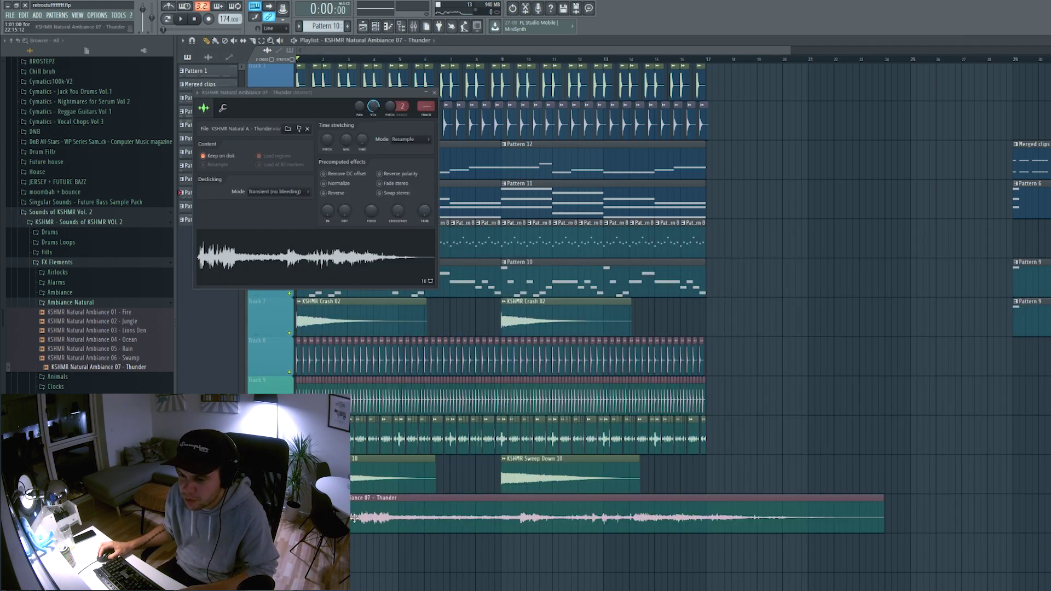
pyautogui.click(415, 27)
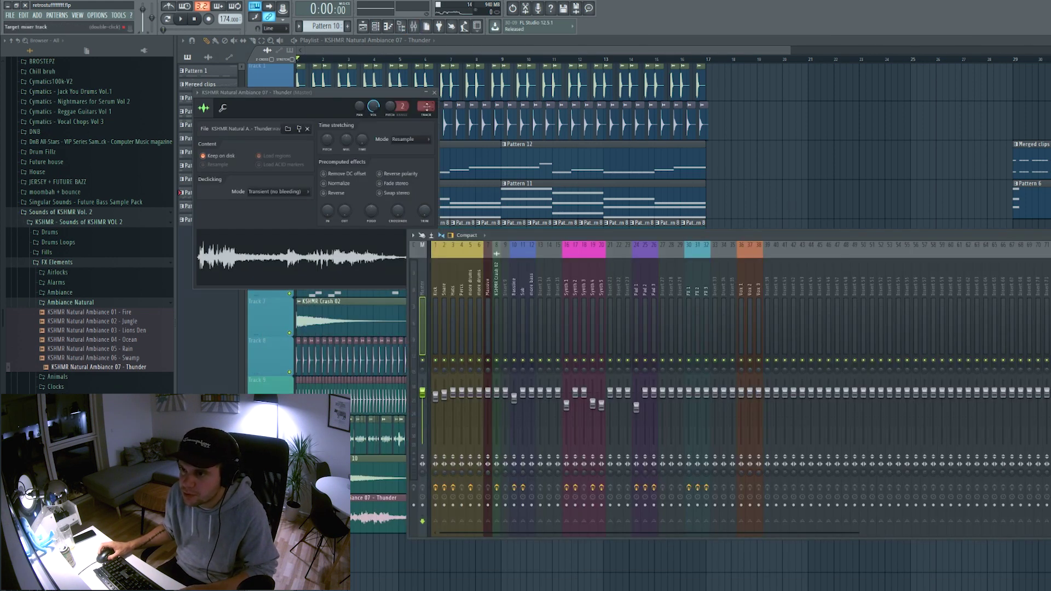
pyautogui.moveTo(426, 107); pyautogui.dragTo(426, 79)
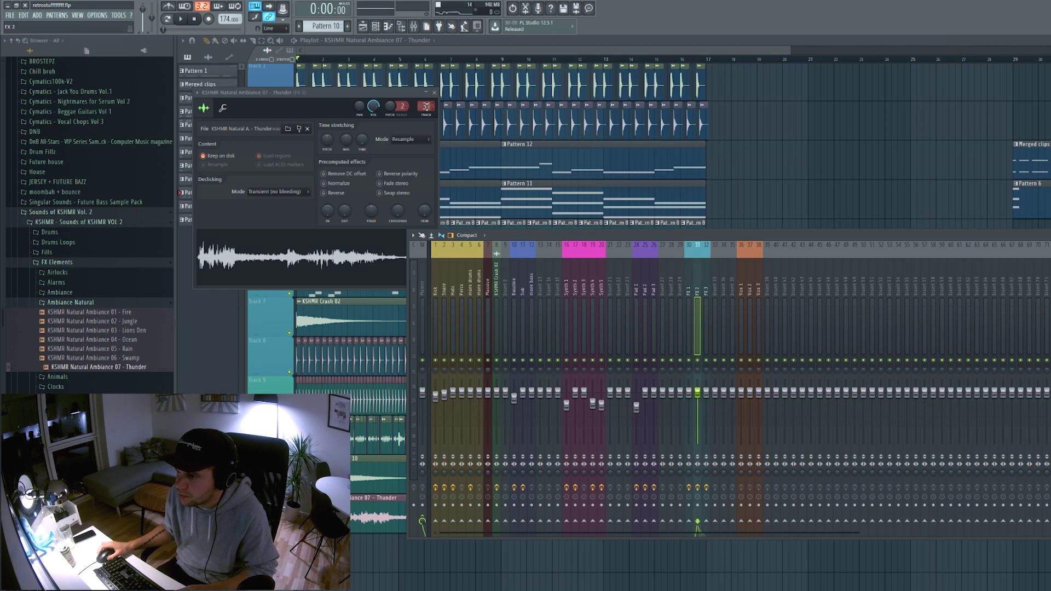
pyautogui.moveTo(1001, 235); pyautogui.dragTo(702, 235)
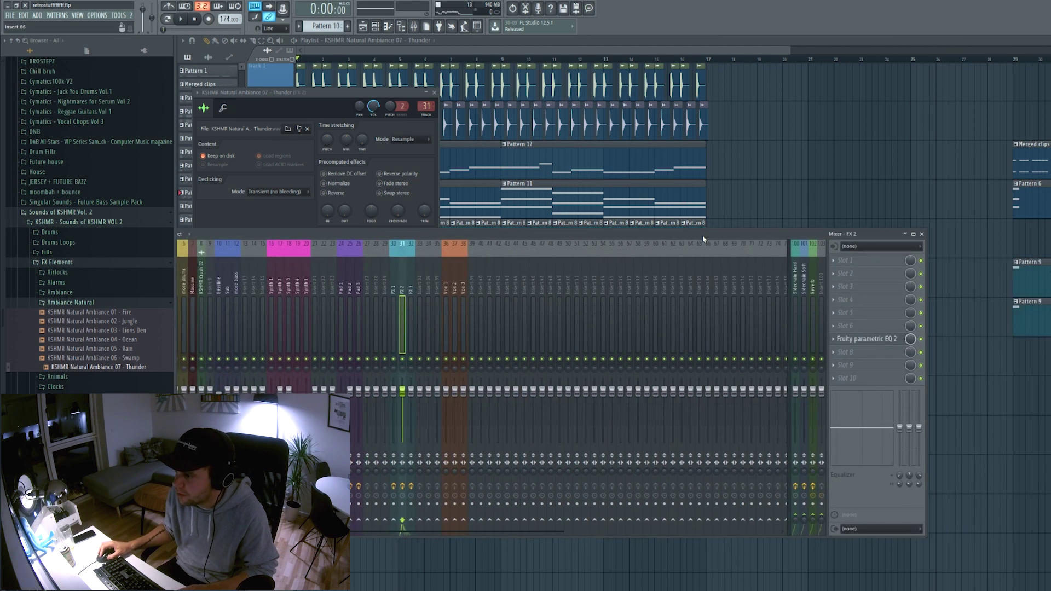
# Step: Replace the thunder clip's sample with KSHMR Natural Ambiance 02 - Jungle and set its channel volume to about 51% during playback
pyautogui.click(141, 323)
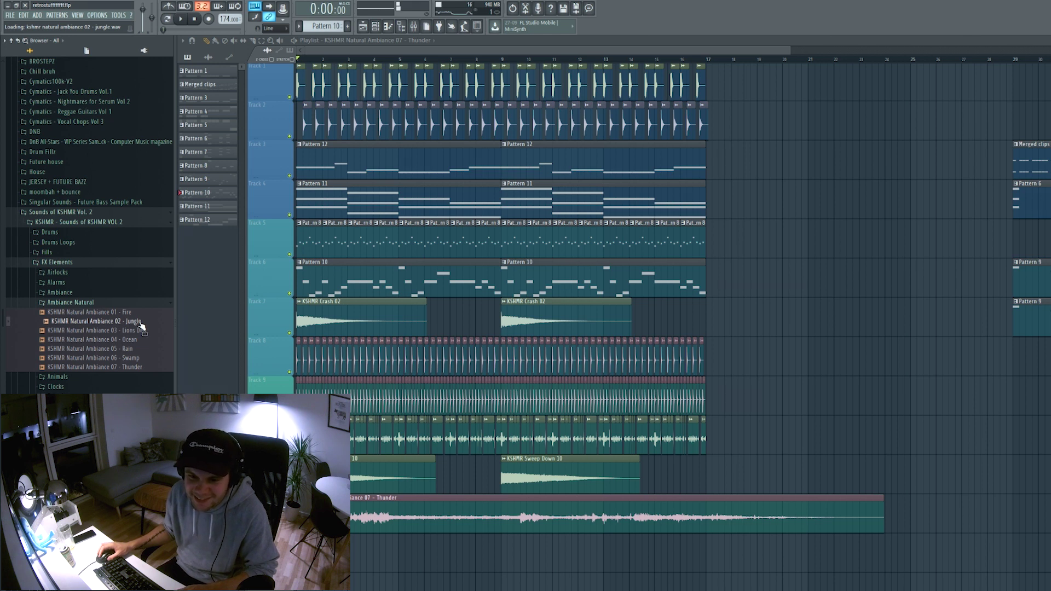
pyautogui.moveTo(142, 325); pyautogui.dragTo(366, 520)
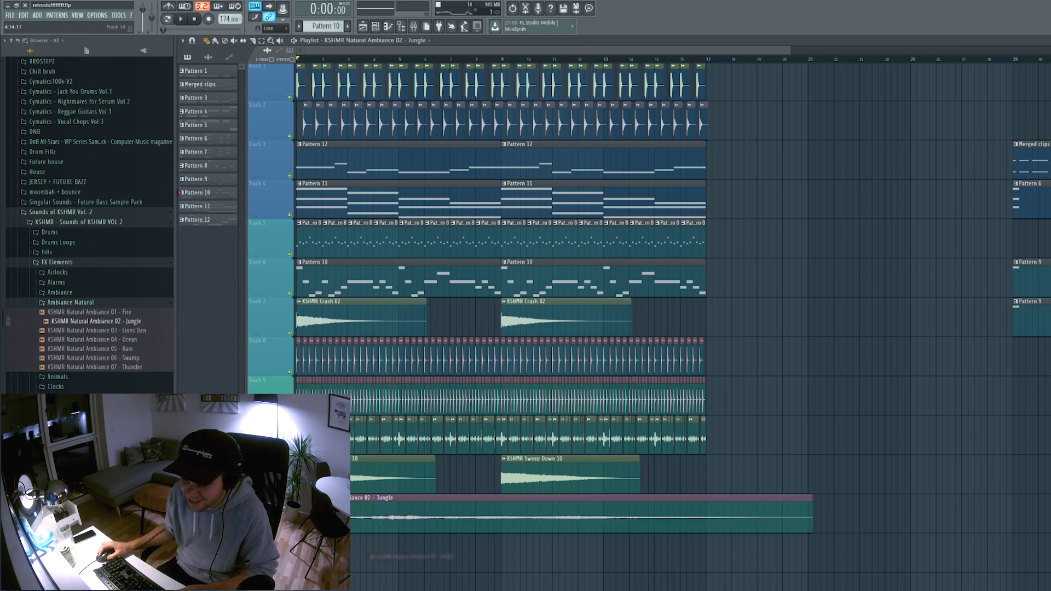
pyautogui.press('space')
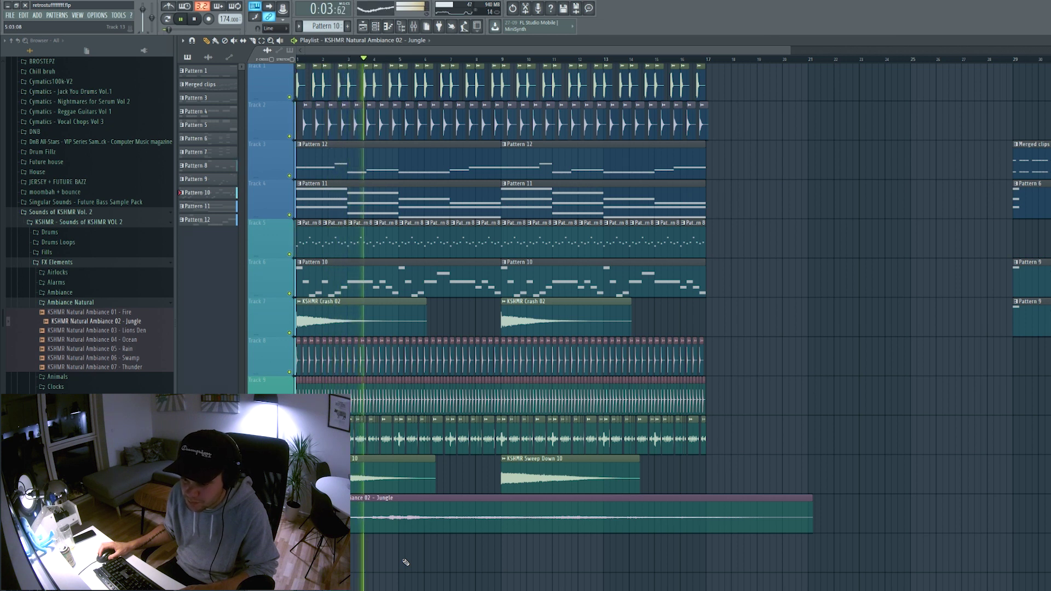
pyautogui.doubleClick(408, 520)
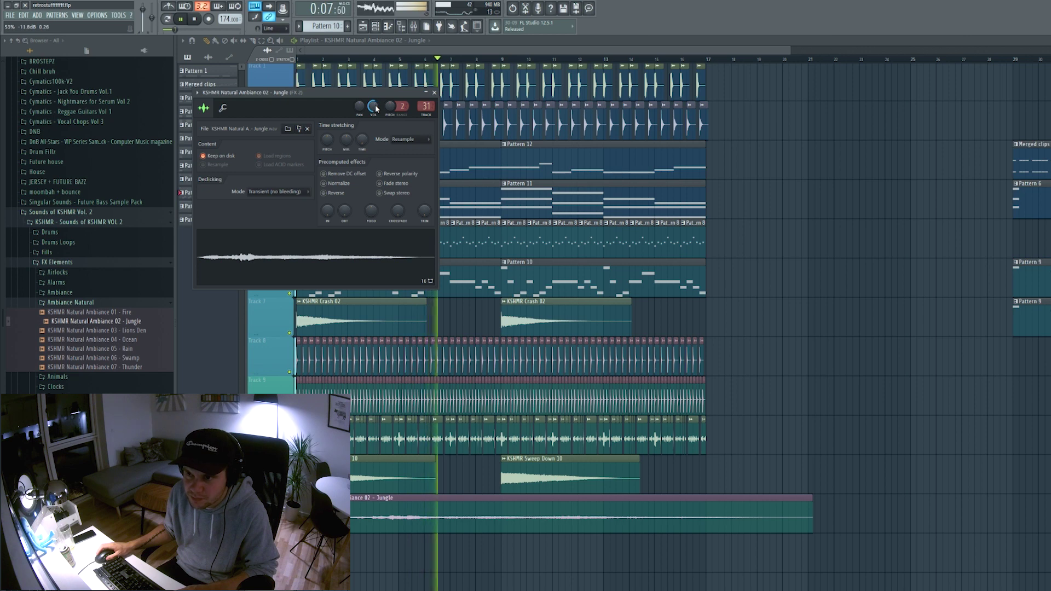
pyautogui.click(435, 93)
# Step: Add the Eos reverb to slot 8 of the FX 2 mixer track and lower its mix amount
pyautogui.press('F9')
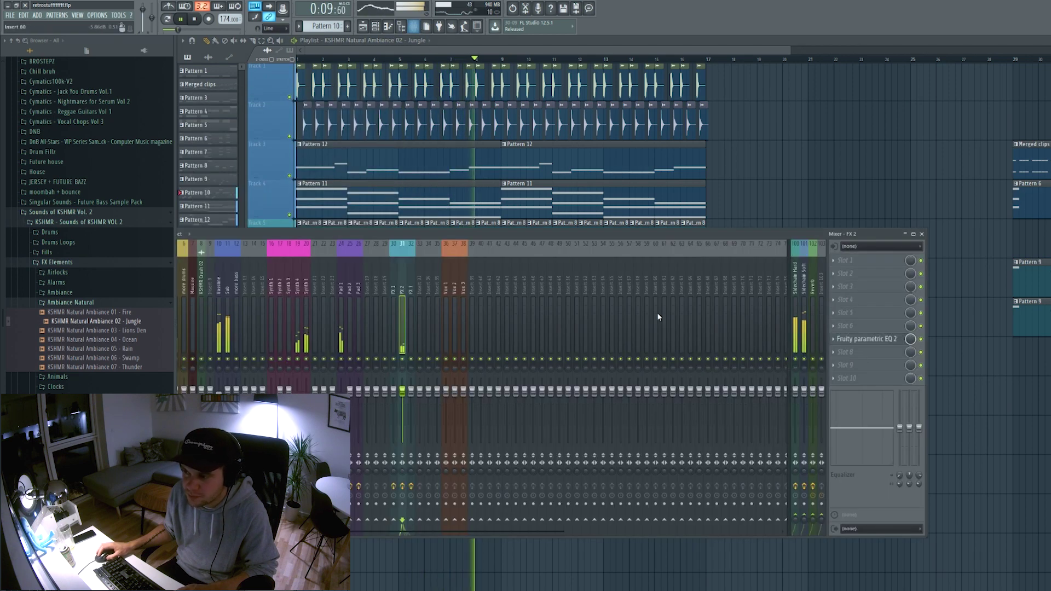
pyautogui.click(841, 355)
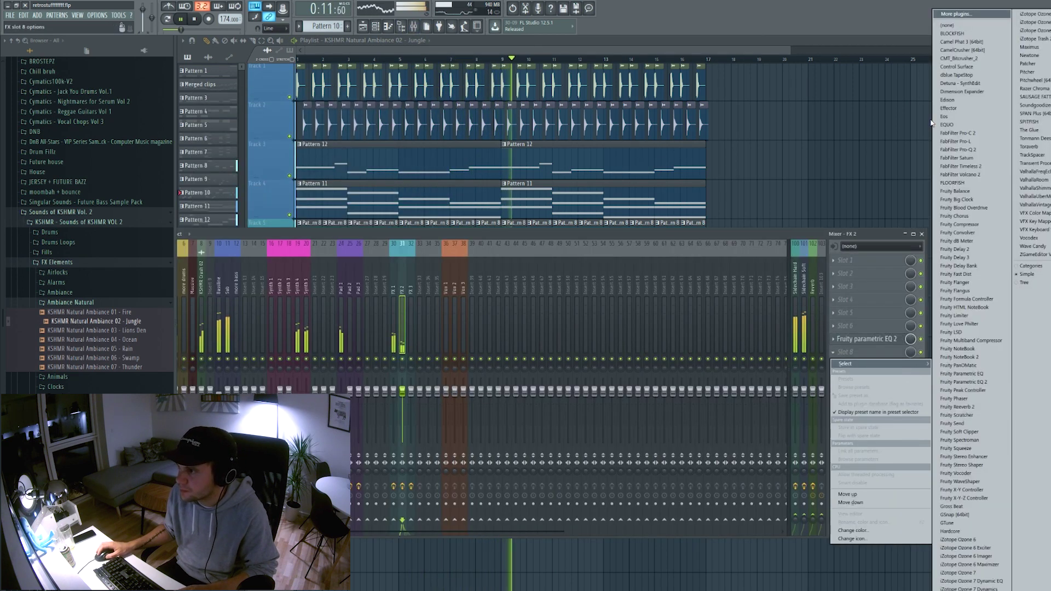
pyautogui.click(967, 117)
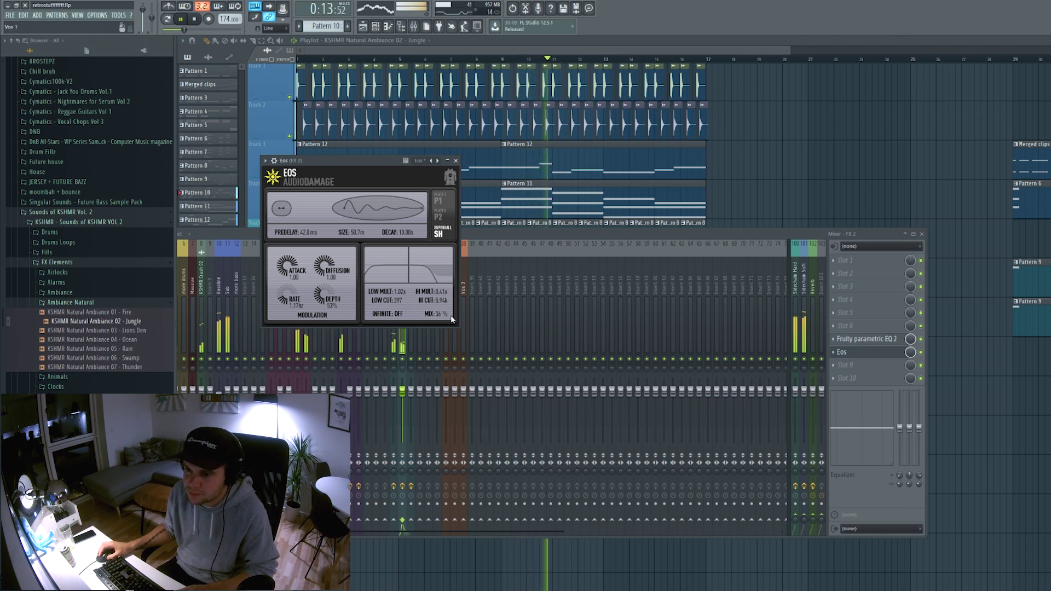
pyautogui.moveTo(437, 314); pyautogui.dragTo(447, 408)
pyautogui.click(843, 352)
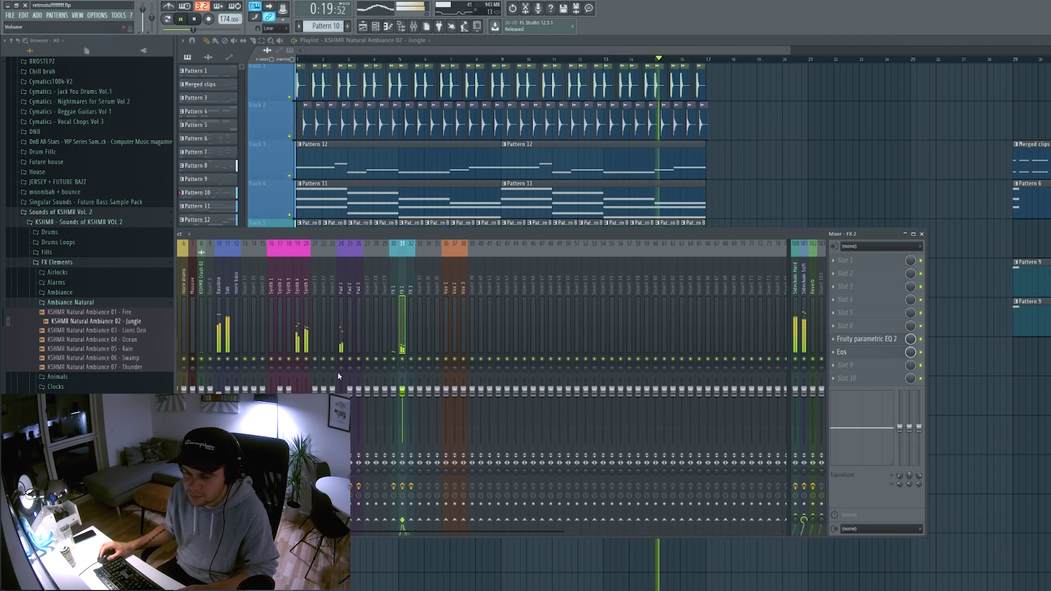
pyautogui.moveTo(435, 234); pyautogui.dragTo(625, 241)
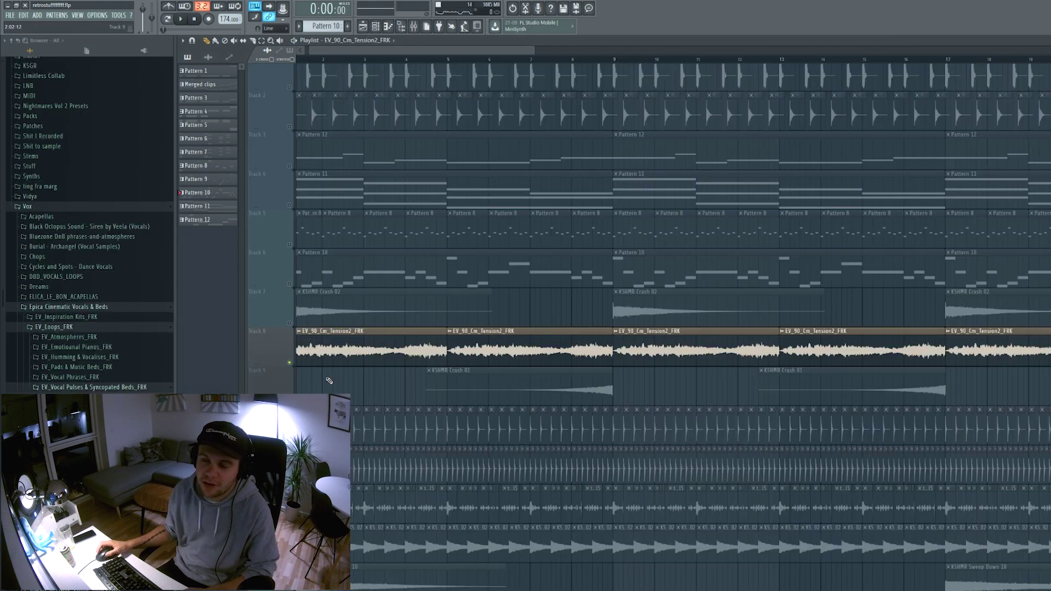
# Step: Examine the soloed EV_90_Cm_Tension2_FRK vocal loops on track 8 and play them back from the start
pyautogui.scroll(3, 334, 382)
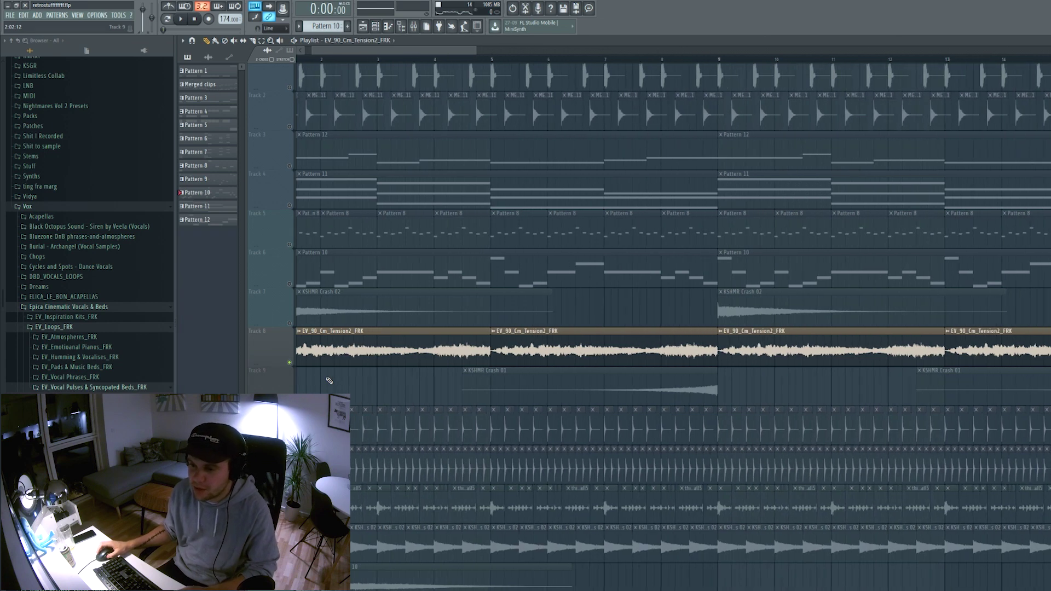
pyautogui.scroll(5, 351, 387)
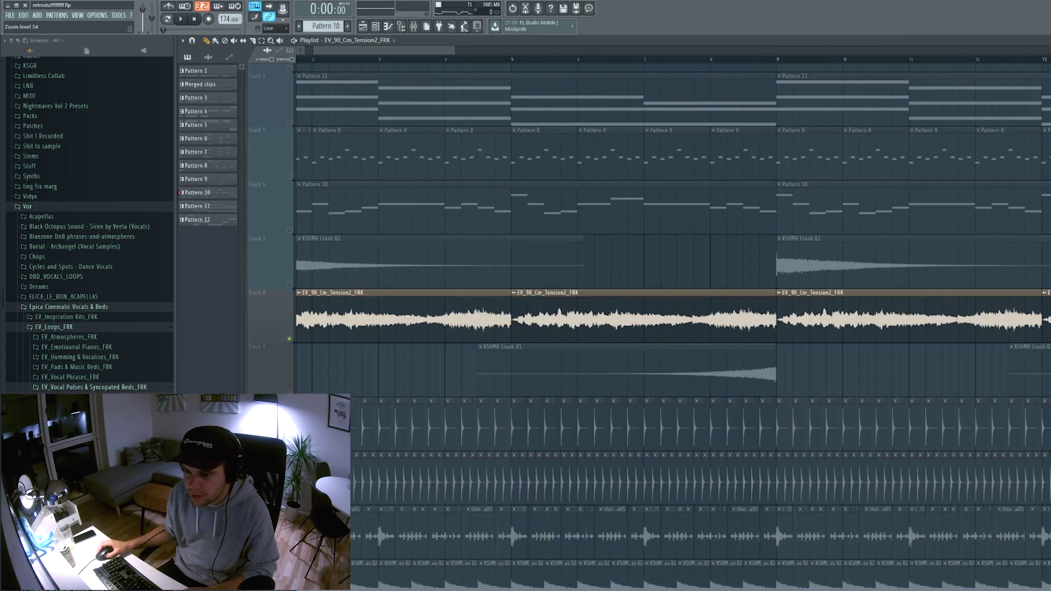
pyautogui.scroll(-5, 377, 420)
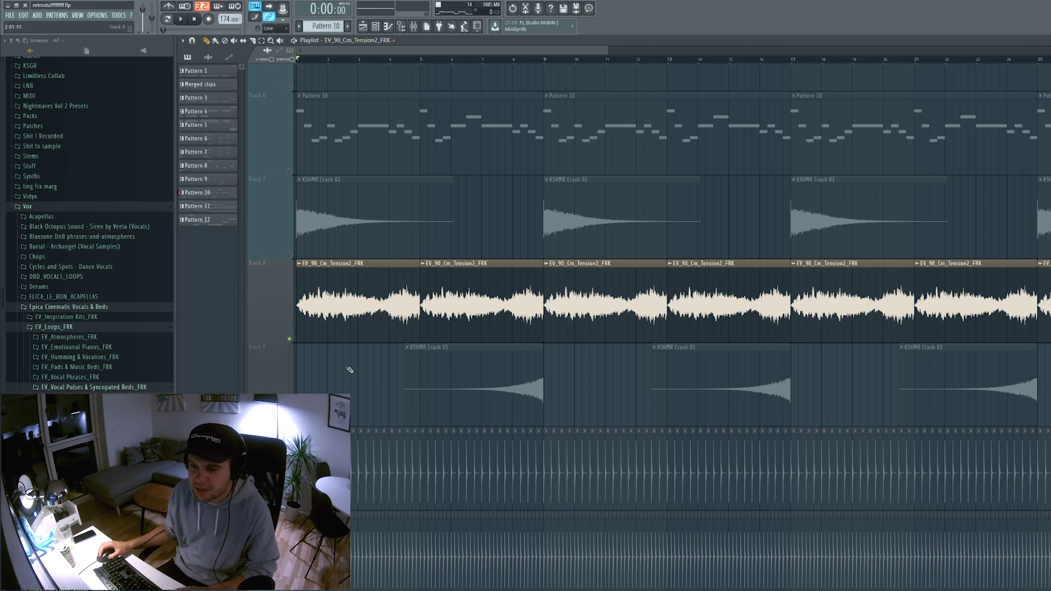
pyautogui.press('space')
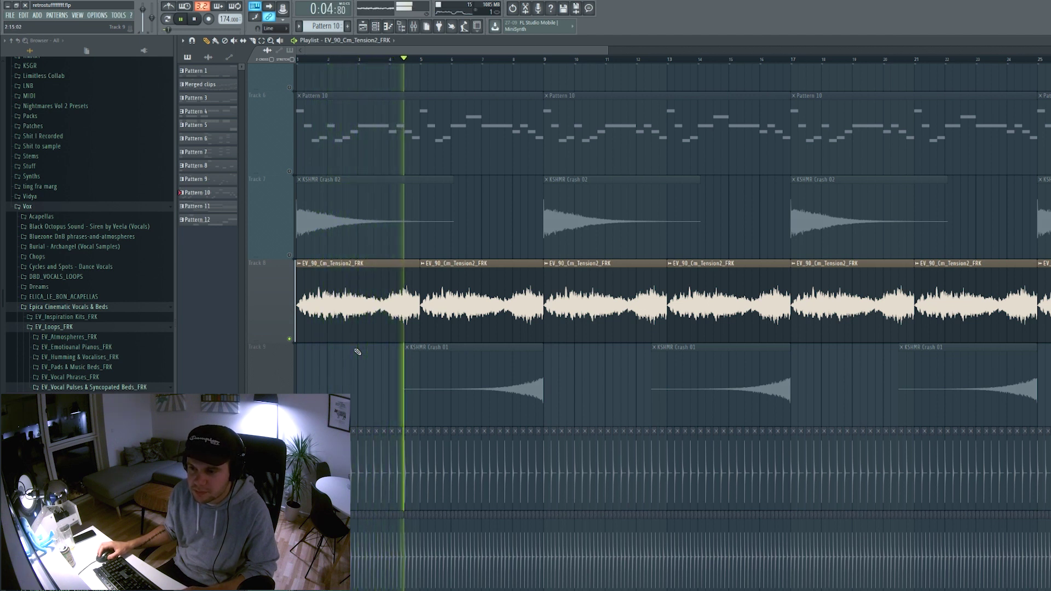
pyautogui.press('space')
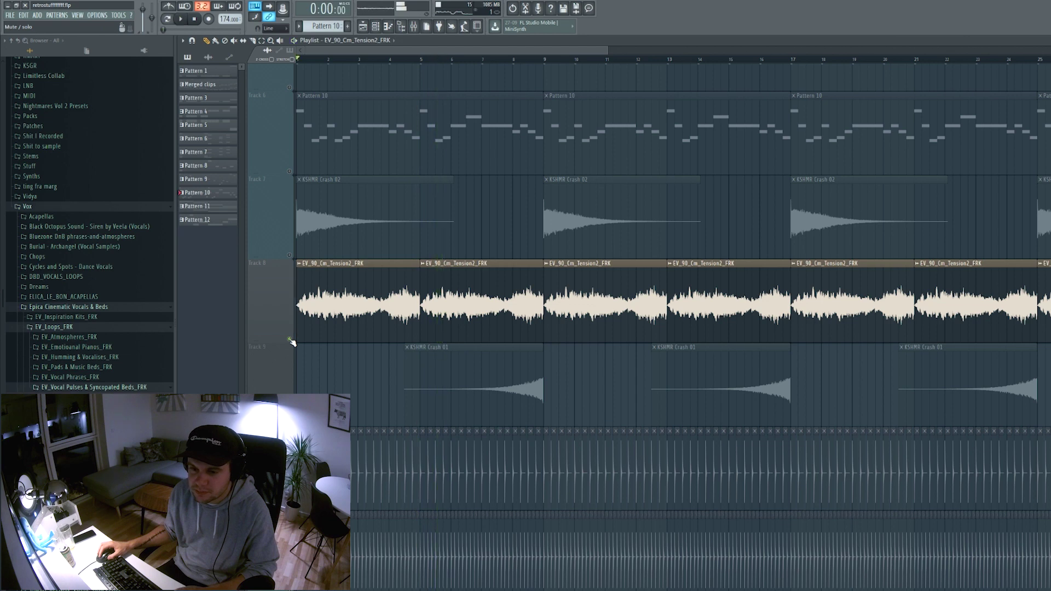
# Step: Unsolo track 8 and play back the full 32-bar arrangement while looking over all its tracks
pyautogui.rightClick(290, 340)
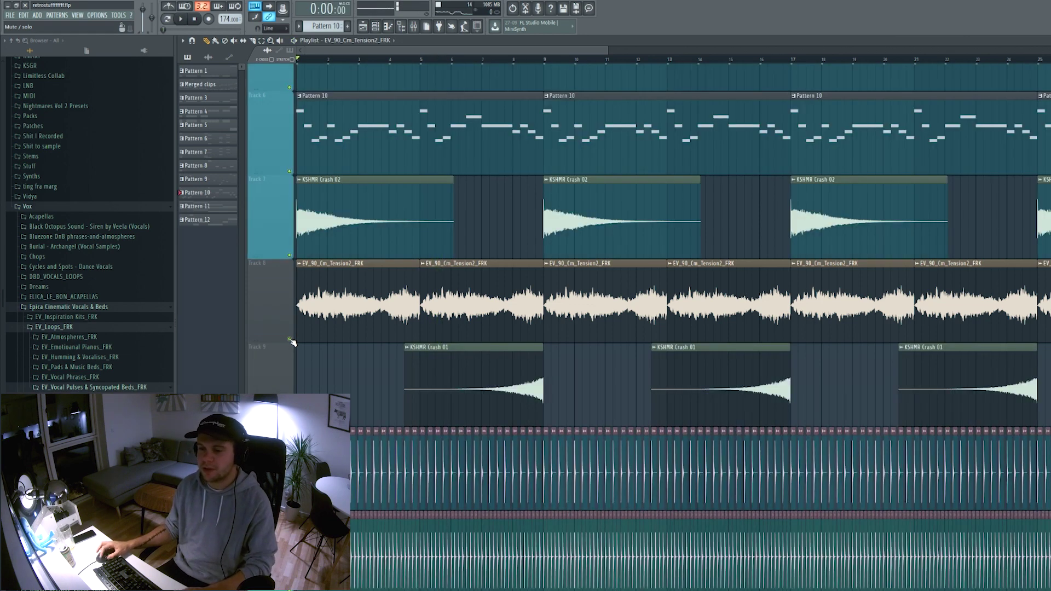
pyautogui.scroll(-3, 345, 380)
pyautogui.press('space')
pyautogui.scroll(3, 345, 380)
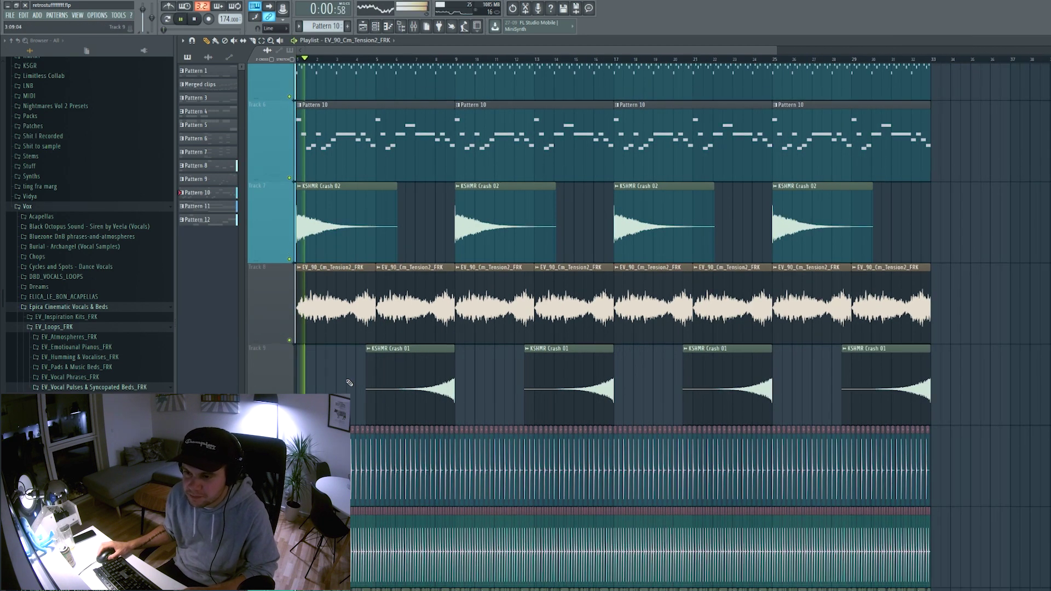
pyautogui.scroll(2, 351, 383)
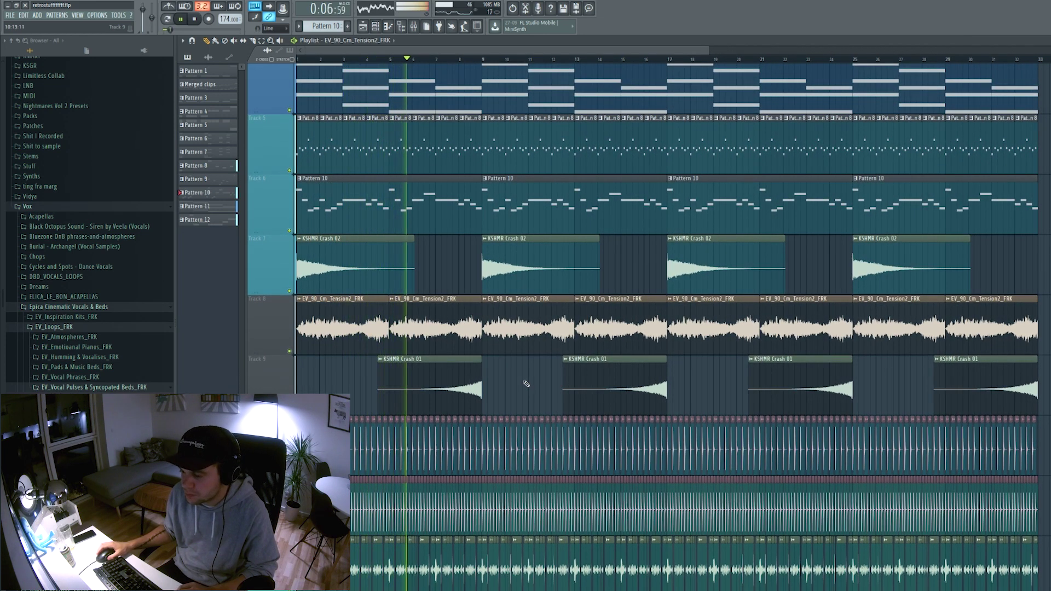
pyautogui.scroll(-2, 527, 385)
pyautogui.scroll(2, 526, 384)
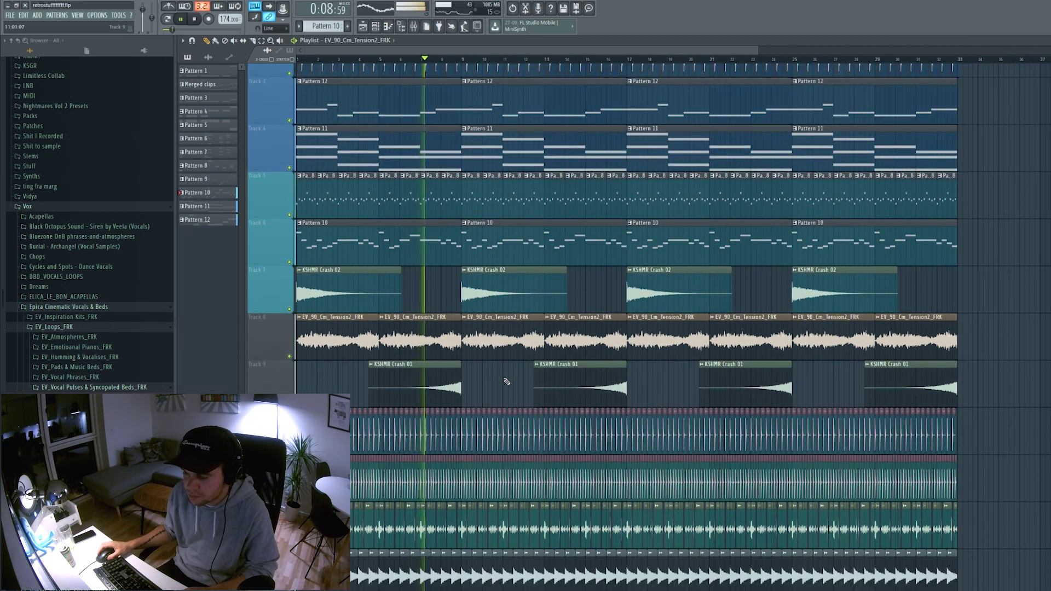
pyautogui.scroll(-1, 507, 394)
pyautogui.scroll(1, 507, 394)
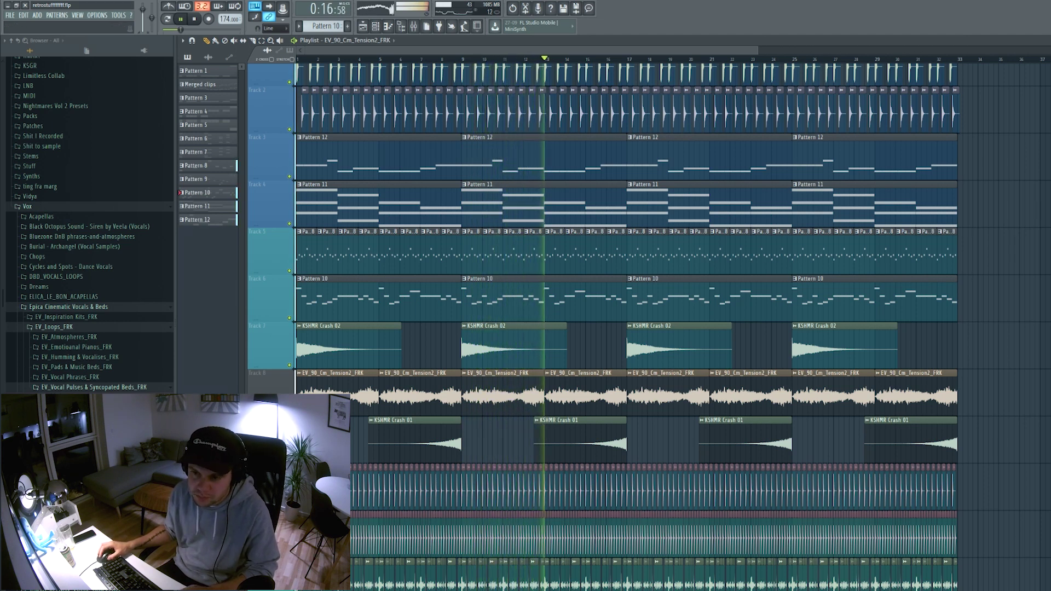
pyautogui.scroll(-2, 493, 407)
pyautogui.scroll(-2, 494, 407)
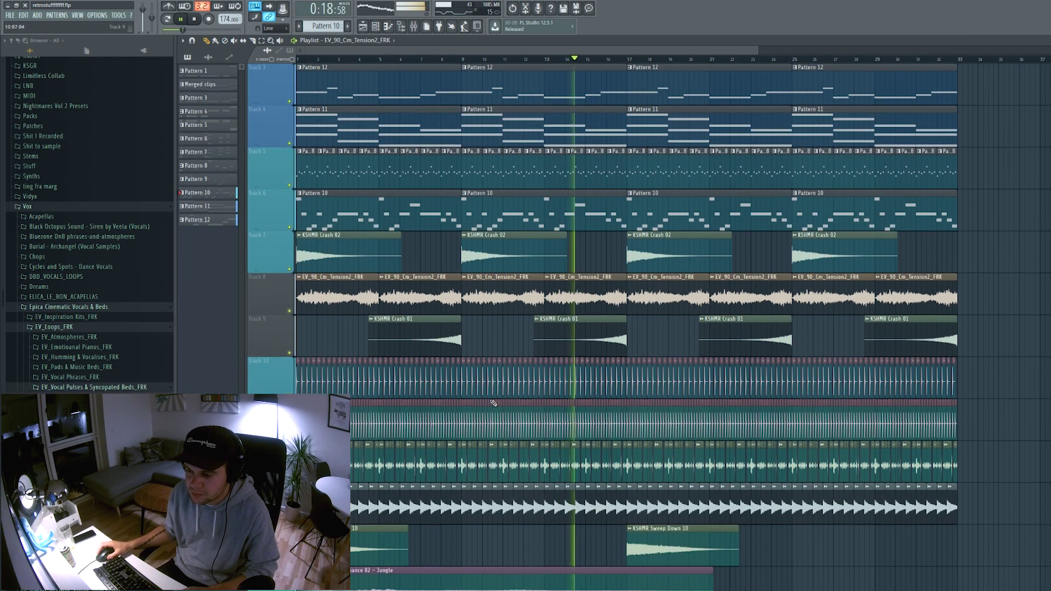